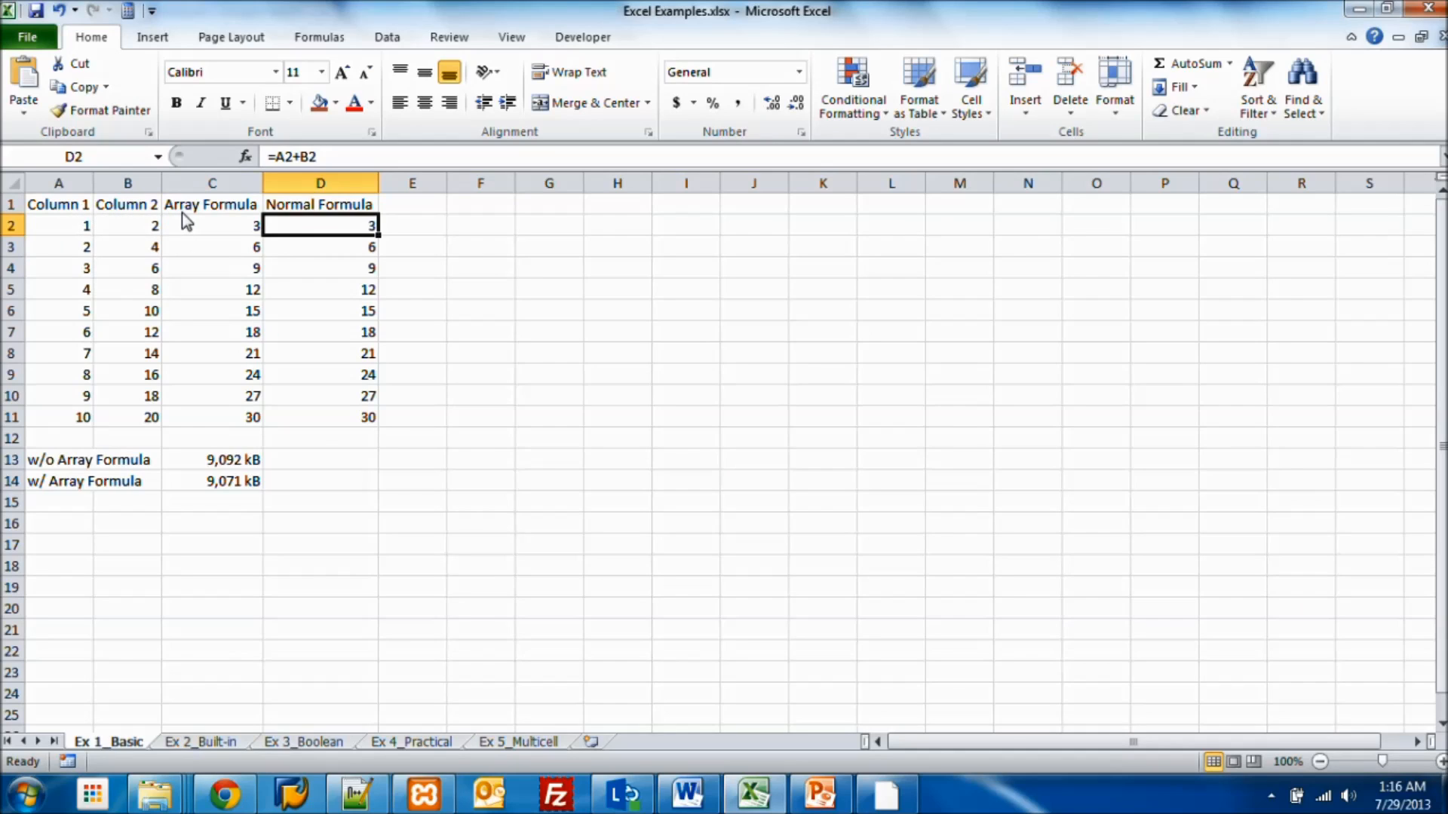
Step: Examine the array formula cell by cell in the Array Formula column, from C2 down to C10 and back
{"action": "left_click", "coordinate": [201, 238]}
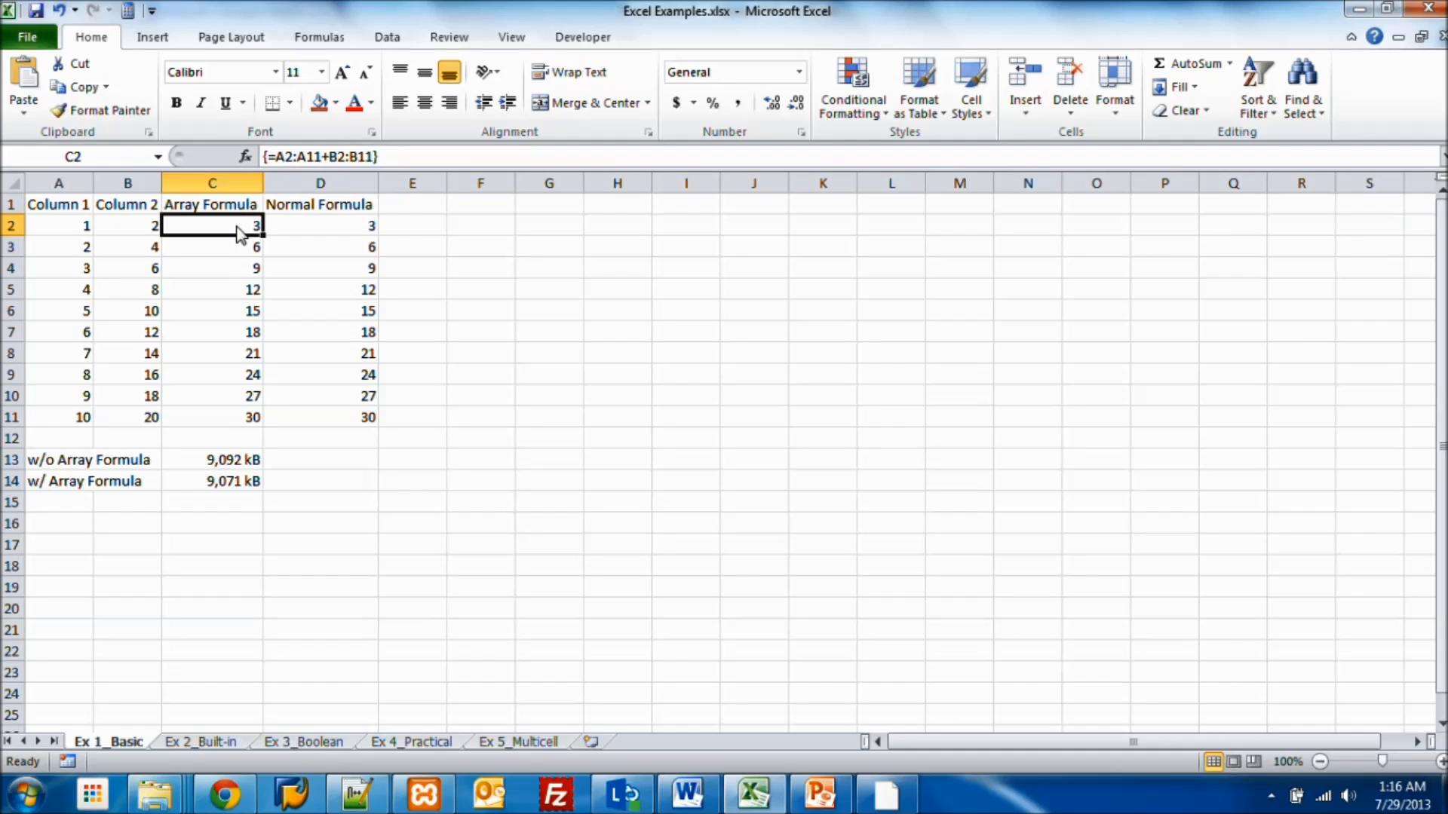
{"action": "key", "text": "Down"}
{"action": "key", "text": "Down"}
{"action": "key", "text": "Down"}
{"action": "key", "text": "Down"}
{"action": "key", "text": "Down"}
{"action": "key", "text": "Down"}
{"action": "key", "text": "Down"}
{"action": "key", "text": "Down"}
{"action": "key", "text": "Up"}
{"action": "key", "text": "Up"}
{"action": "key", "text": "Up"}
{"action": "key", "text": "Up"}
{"action": "key", "text": "Up"}
{"action": "key", "text": "Up"}
{"action": "key", "text": "Up"}
{"action": "key", "text": "Up"}
Step: Try to delete the contents of cell C7 in the Array Formula column
{"action": "key", "text": "Down"}
{"action": "key", "text": "Down"}
{"action": "key", "text": "Down"}
{"action": "key", "text": "Down"}
{"action": "key", "text": "Down"}
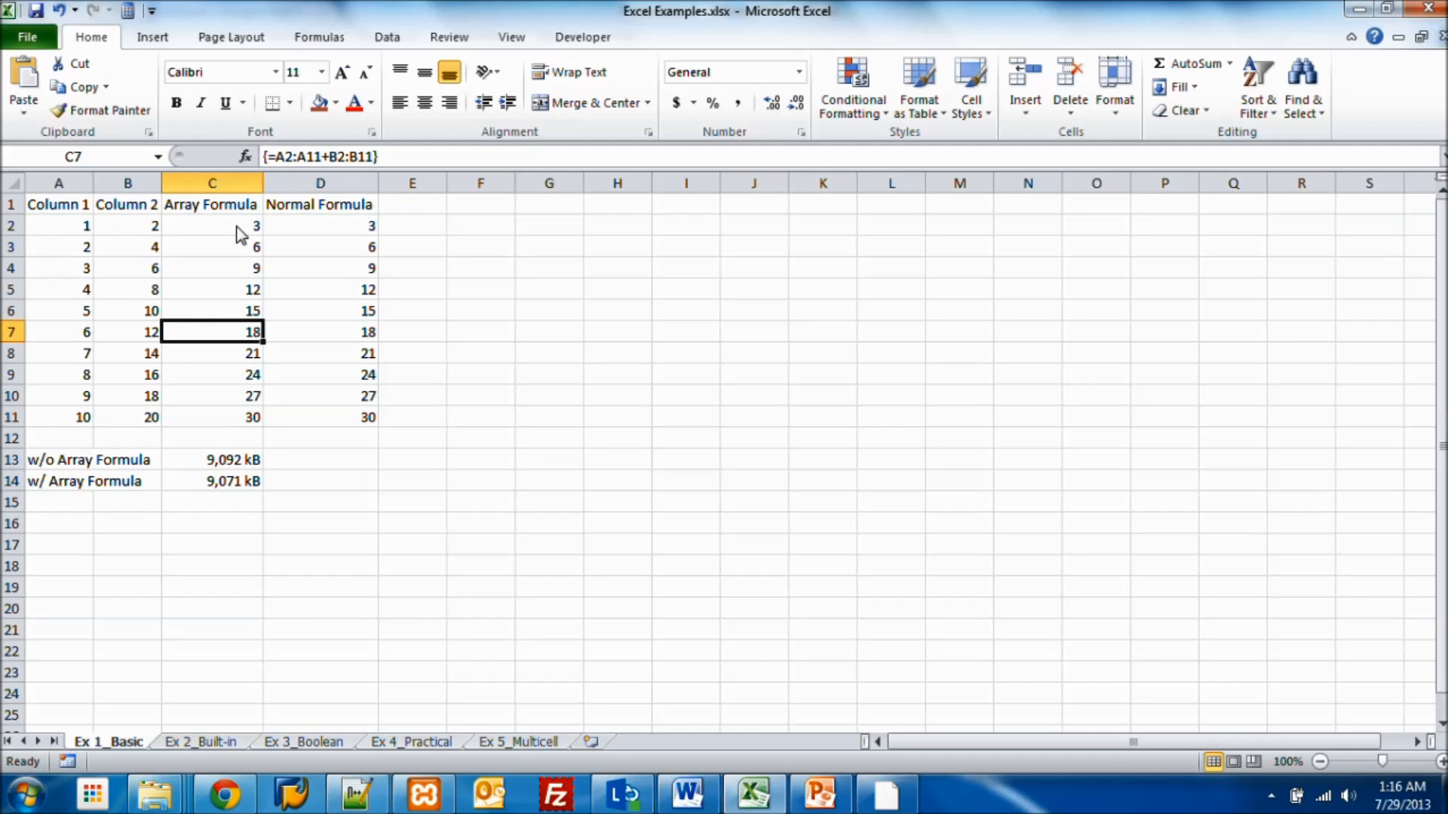
{"action": "key", "text": "Delete"}
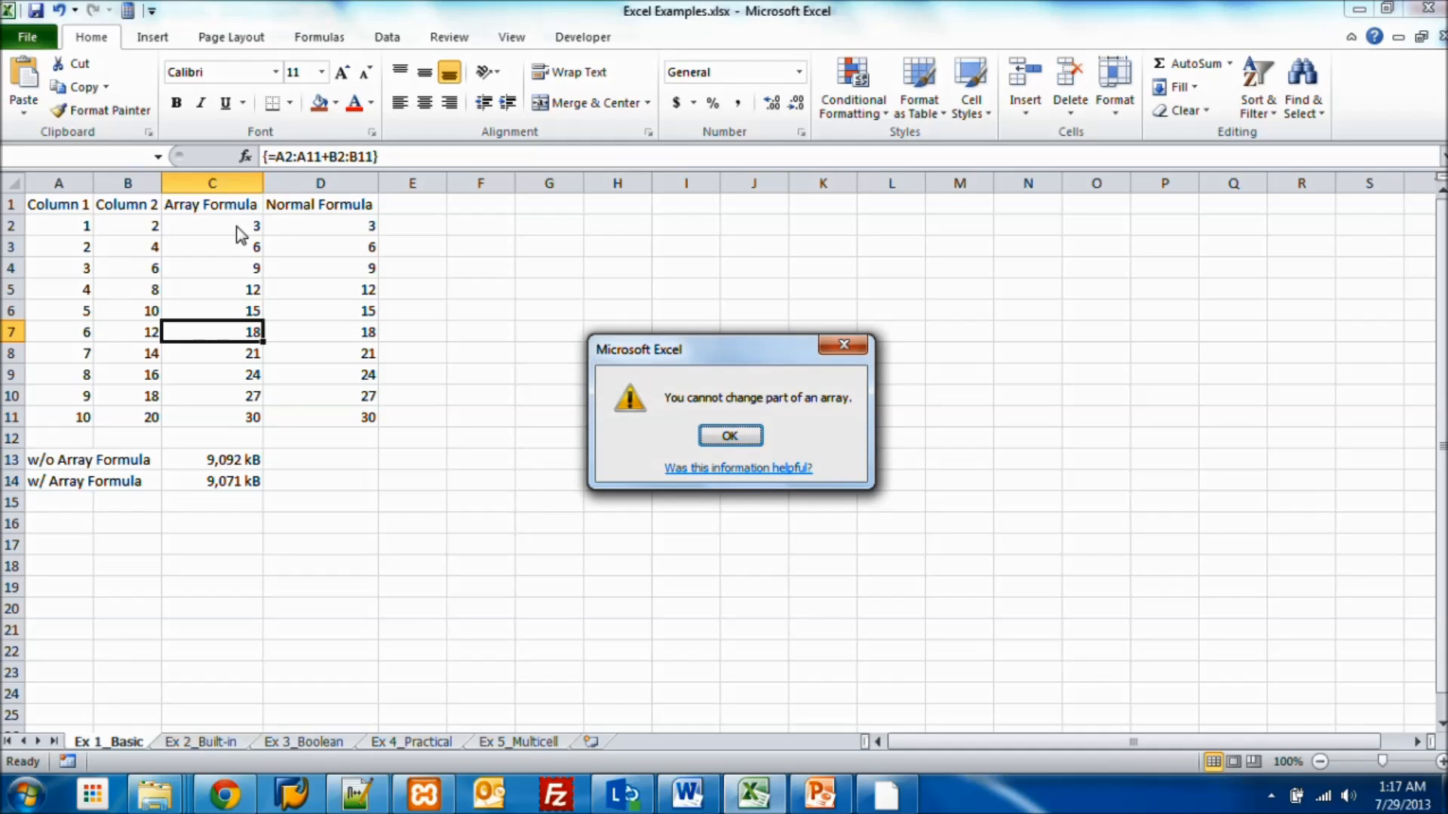
{"action": "key", "text": "Return"}
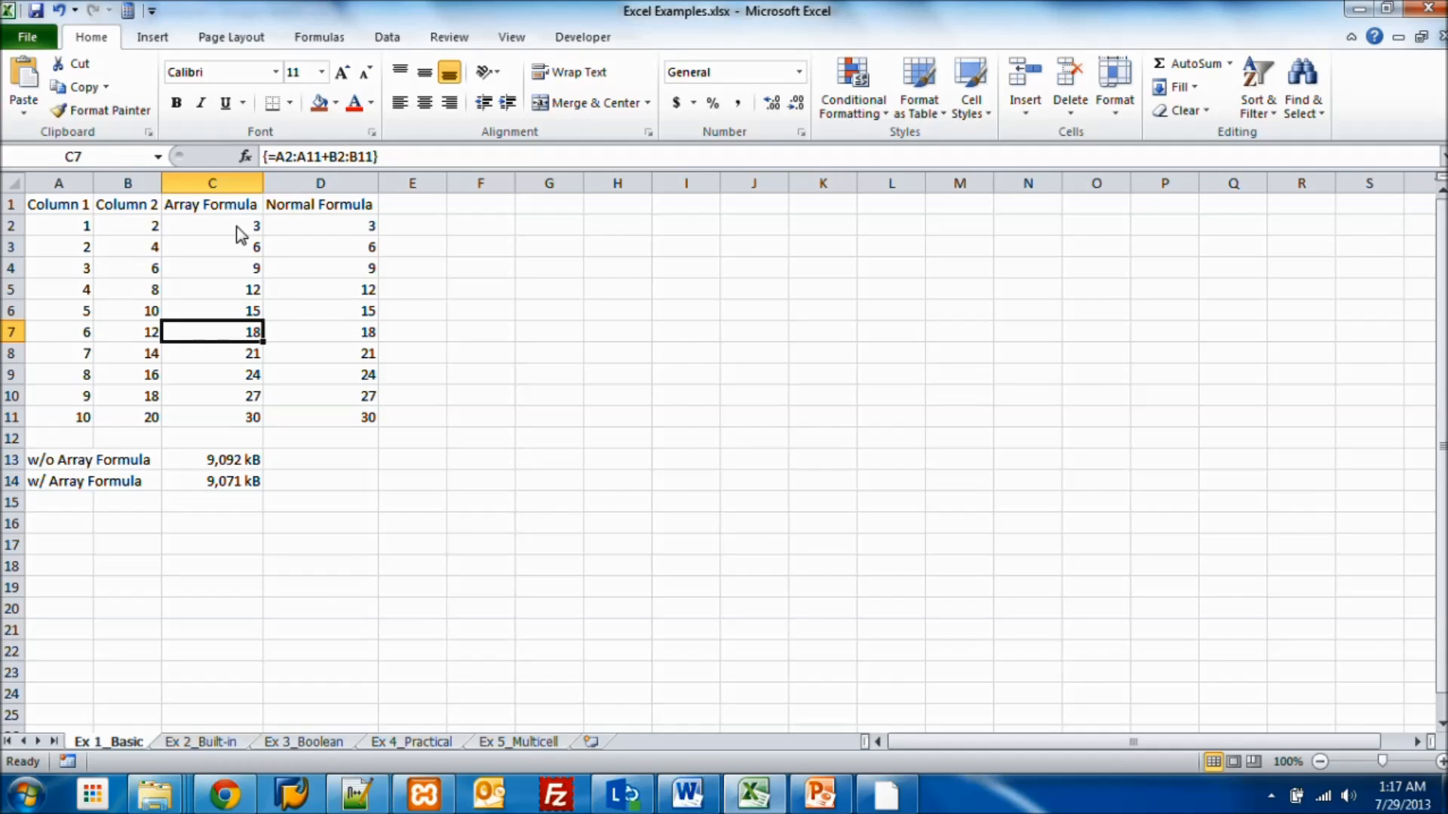
Step: Check the array formula again in cells C3 to C7
{"action": "key", "text": "Up"}
{"action": "key", "text": "Up"}
{"action": "key", "text": "Up"}
{"action": "key", "text": "Up"}
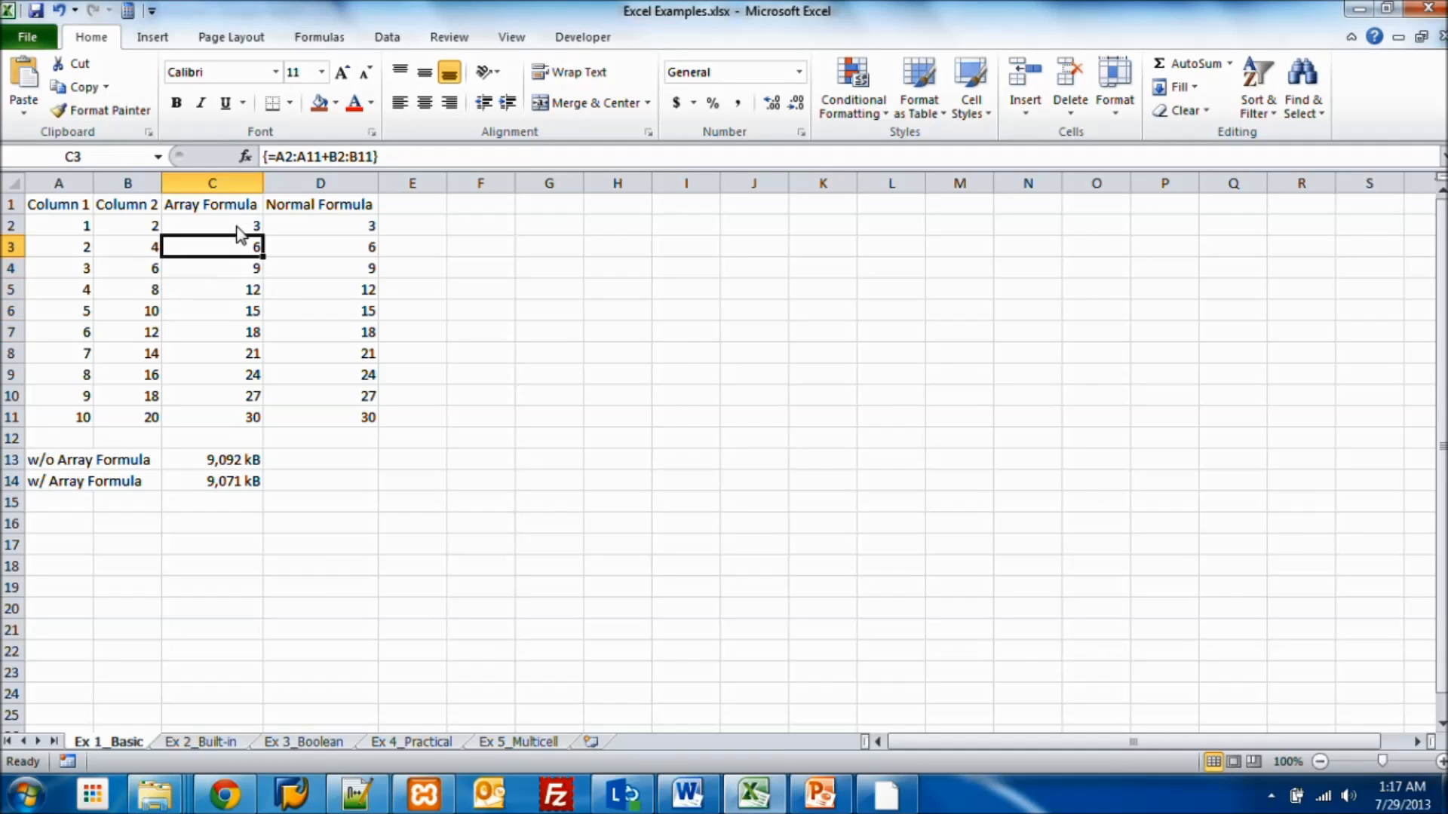
{"action": "key", "text": "Down"}
{"action": "key", "text": "Down"}
{"action": "key", "text": "Down"}
{"action": "key", "text": "Down"}
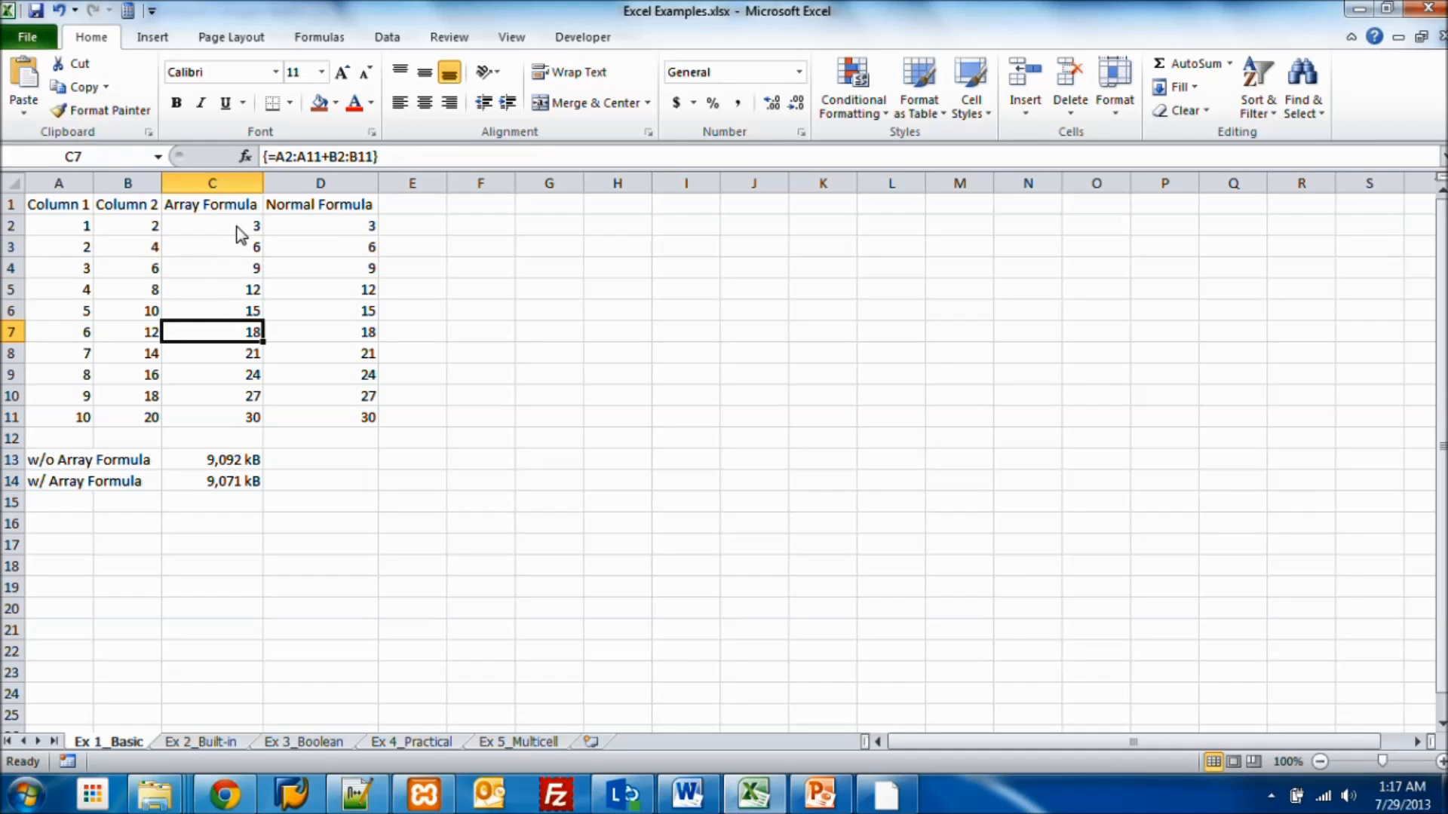
Step: Compare the individual normal formulas in D2 to D4 with the array formula in C4
{"action": "key", "text": "Right"}
{"action": "key", "text": "Up"}
{"action": "key", "text": "Up"}
{"action": "key", "text": "Up"}
{"action": "key", "text": "Up"}
{"action": "key", "text": "Up"}
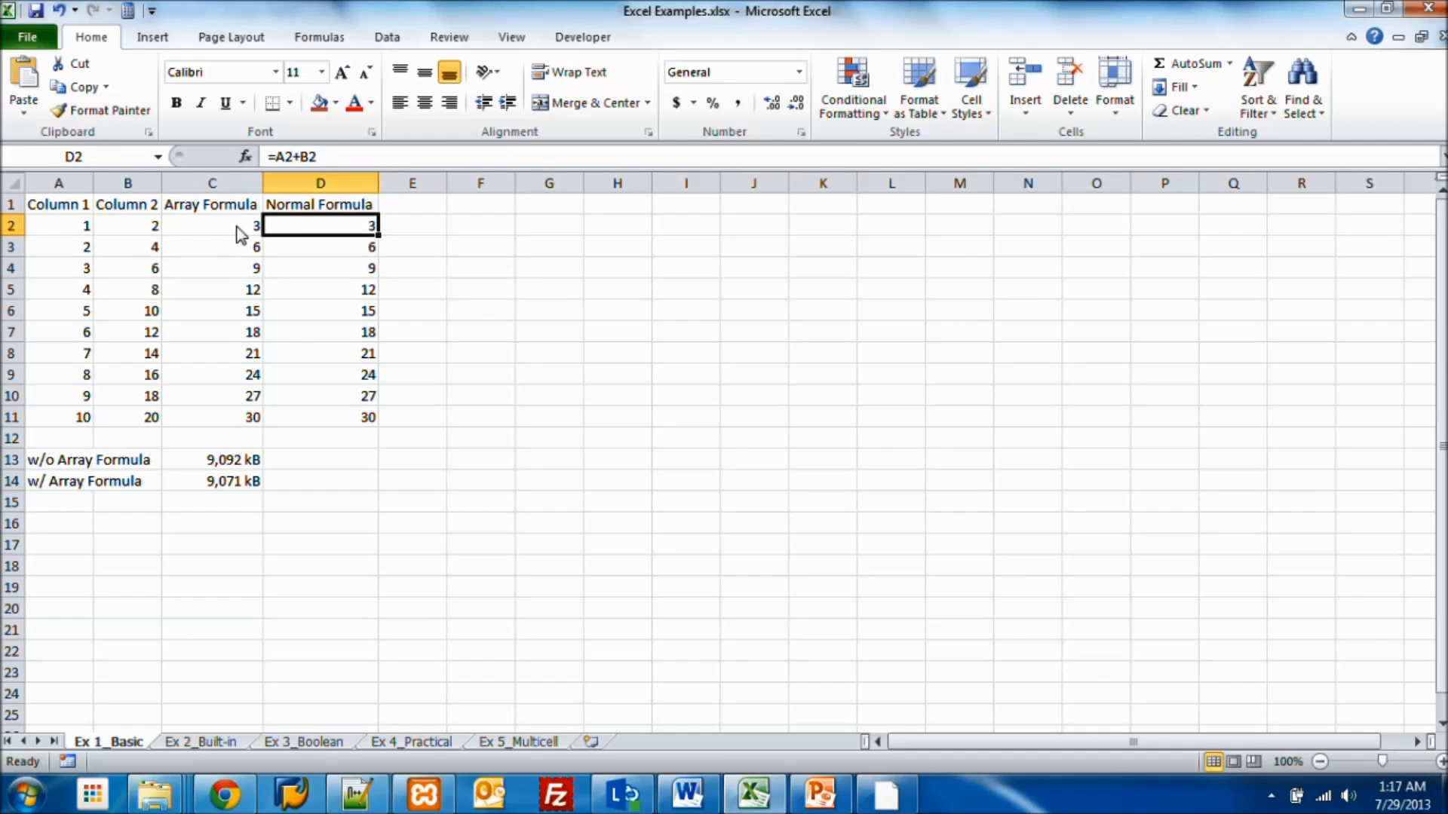
{"action": "key", "text": "Down"}
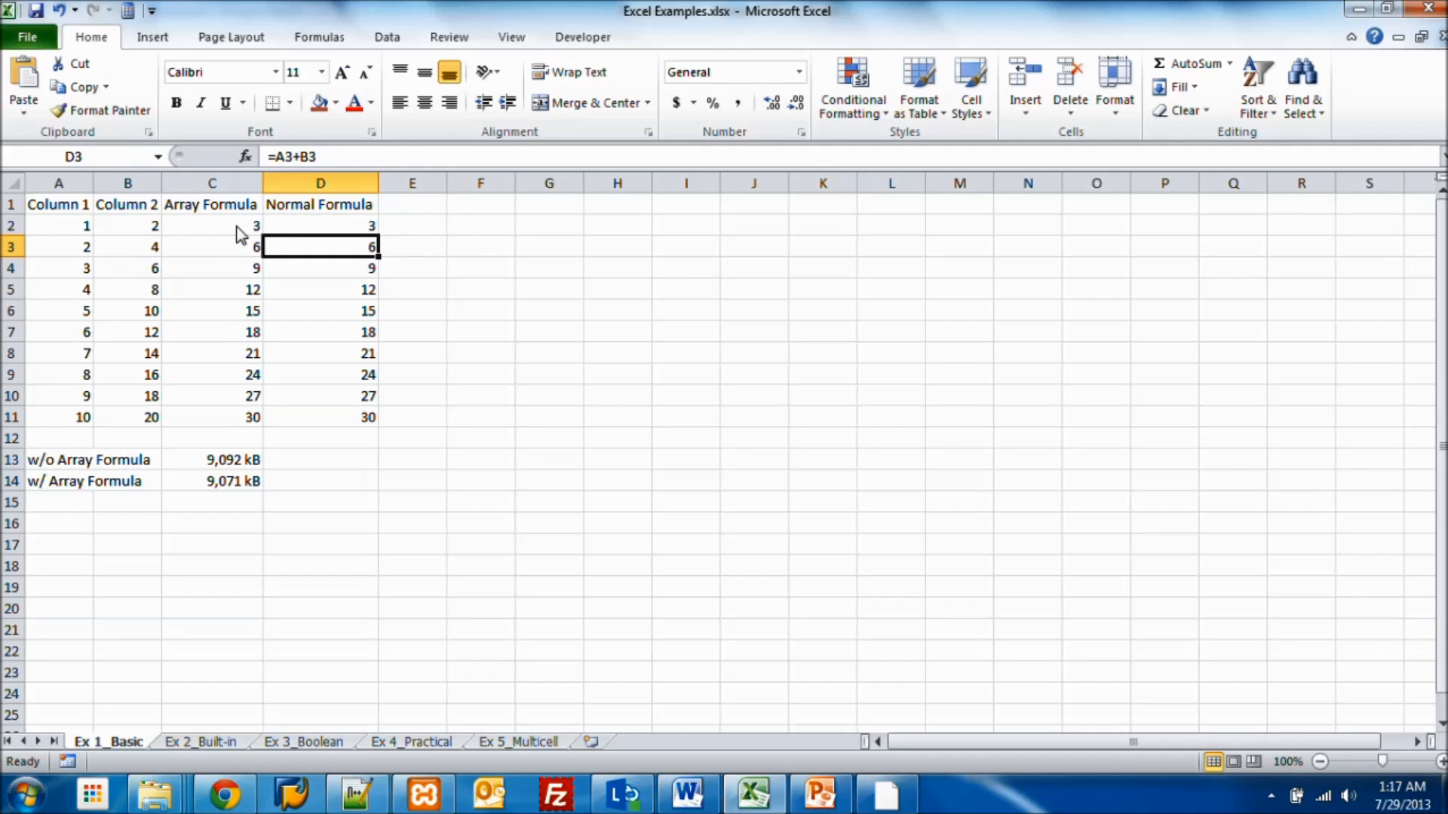
{"action": "key", "text": "Down"}
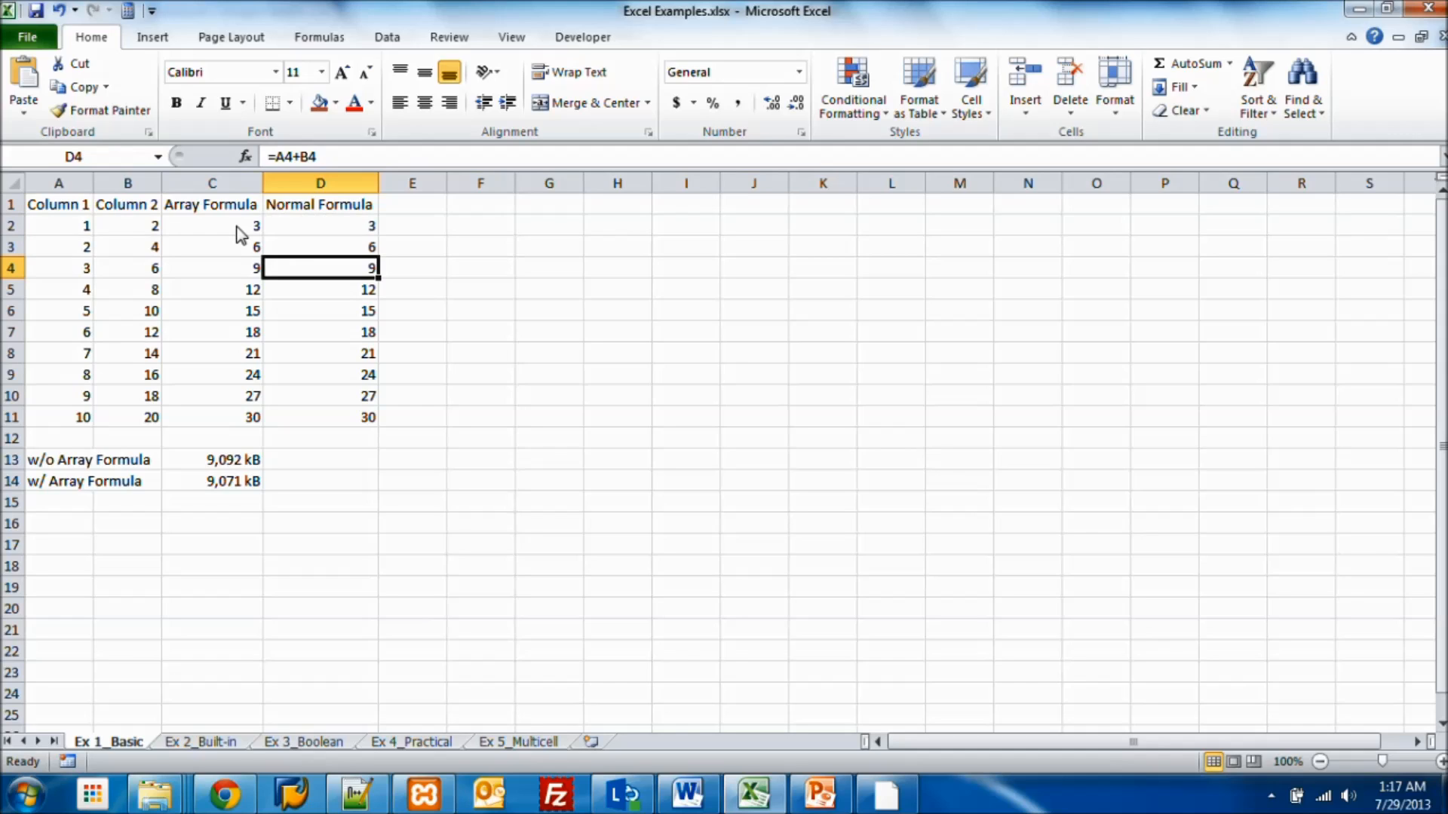
{"action": "key", "text": "Left"}
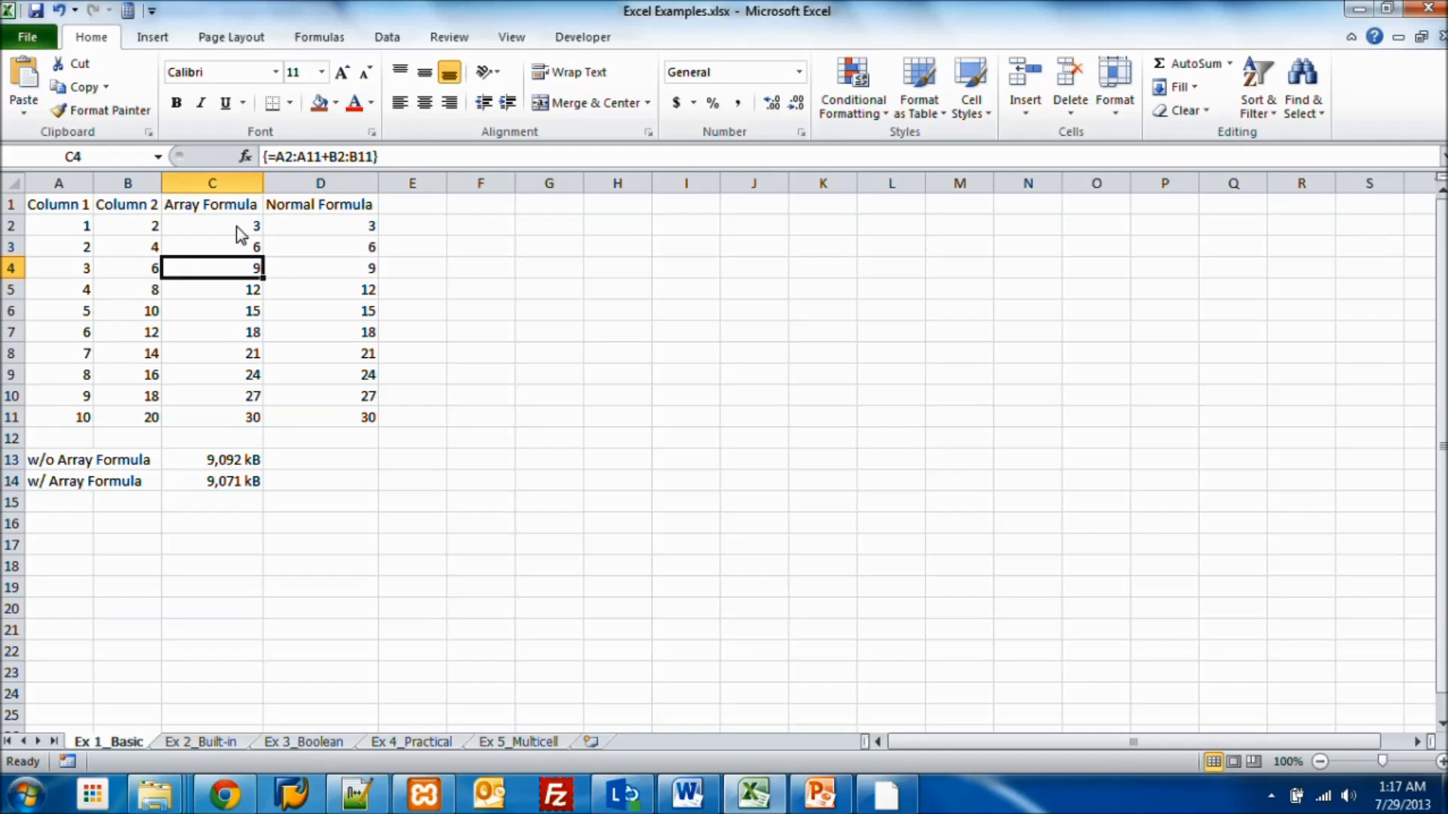
Step: Look at the file sizes recorded in C13 and C14 for working without and with the array formula
{"action": "key", "text": "Down"}
{"action": "key", "text": "Down"}
{"action": "key", "text": "Down"}
{"action": "key", "text": "Down"}
{"action": "key", "text": "Down"}
{"action": "key", "text": "Down"}
{"action": "key", "text": "Down"}
{"action": "key", "text": "Down"}
{"action": "key", "text": "Down"}
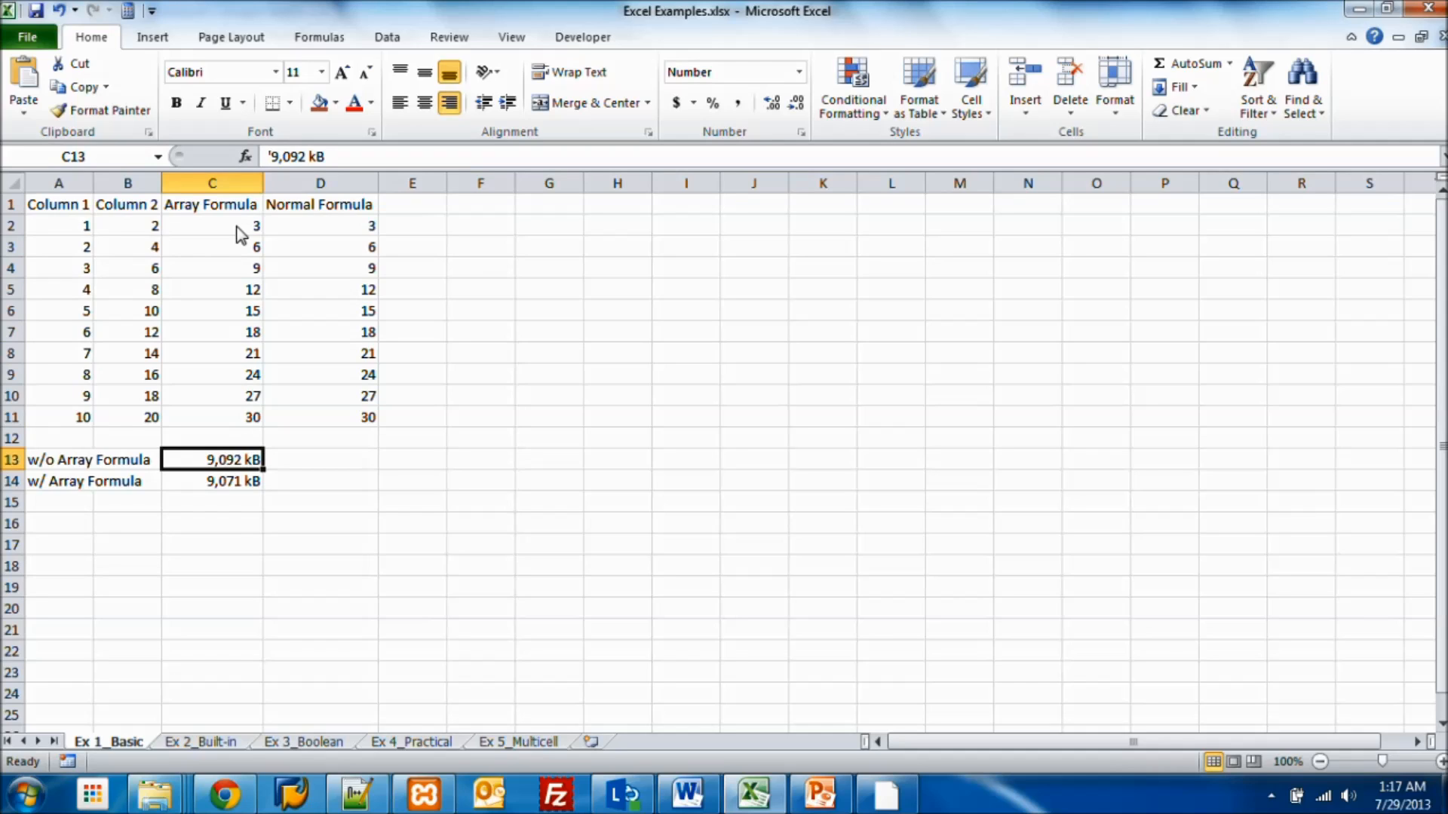
{"action": "key", "text": "Down"}
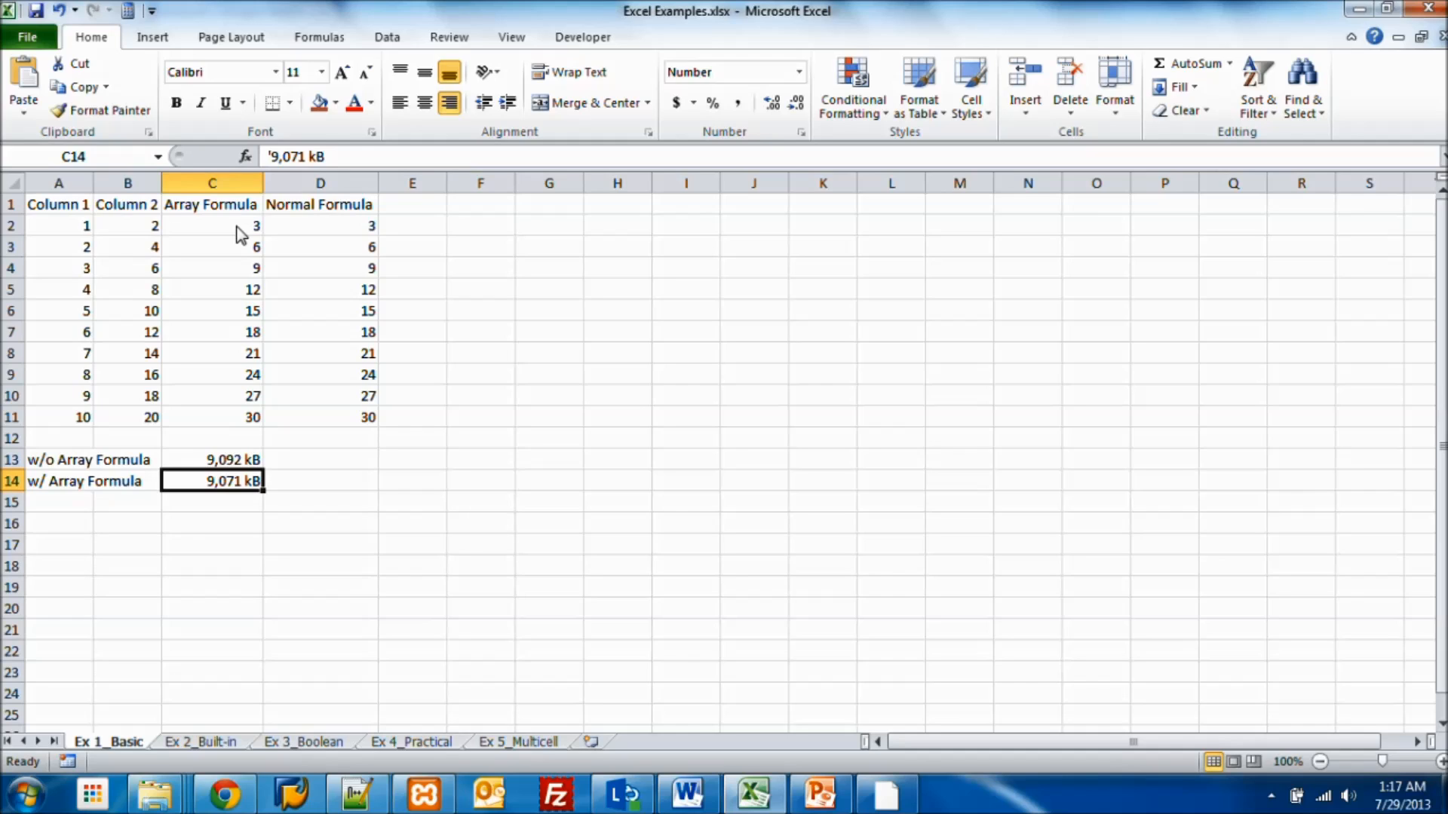
Step: Review the array formula in C11 and select its full output range C2:C11
{"action": "key", "text": "Up"}
{"action": "key", "text": "Up"}
{"action": "key", "text": "Up"}
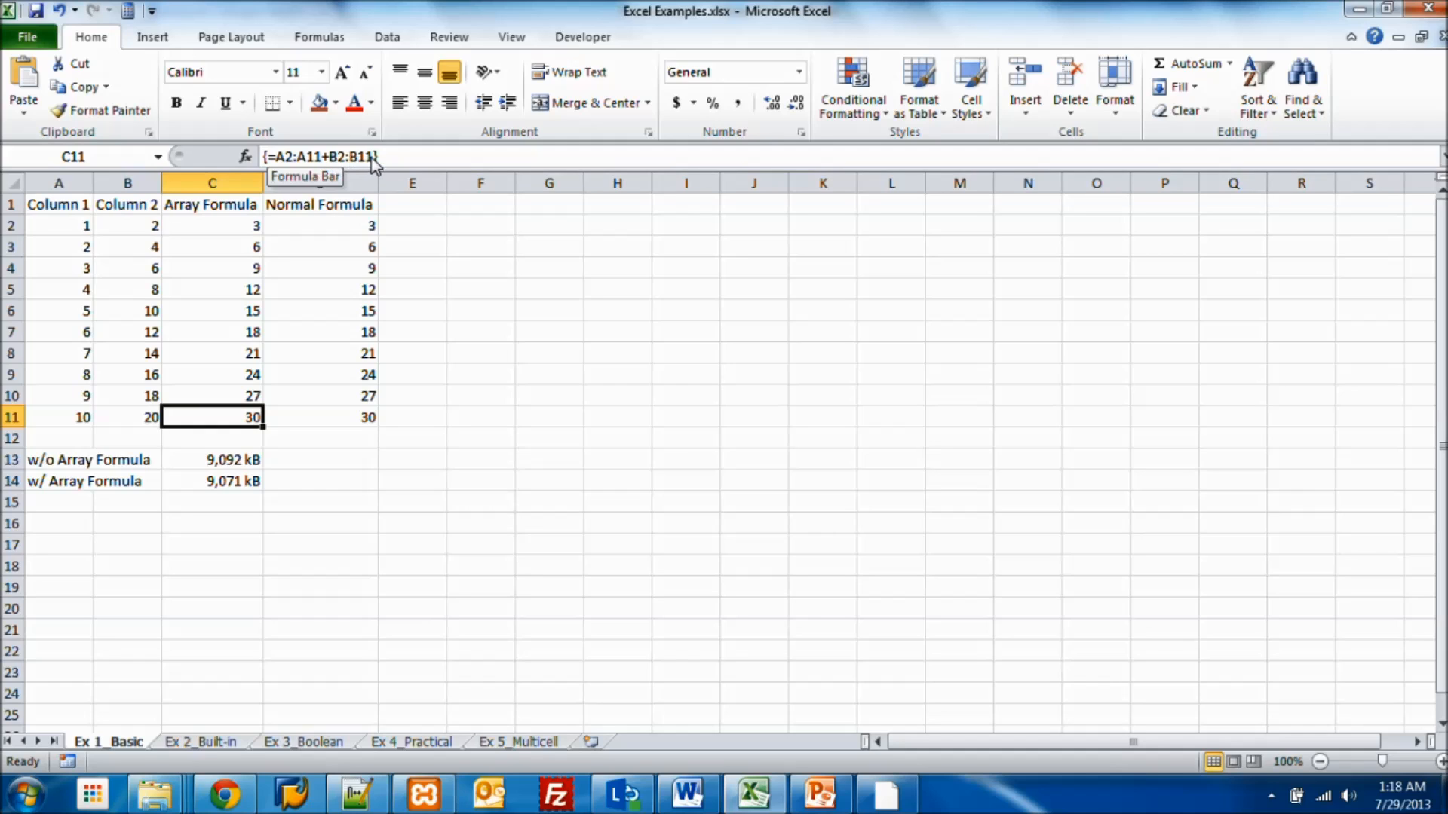
{"action": "left_click_drag", "start_coordinate": [216, 226], "coordinate": [216, 430]}
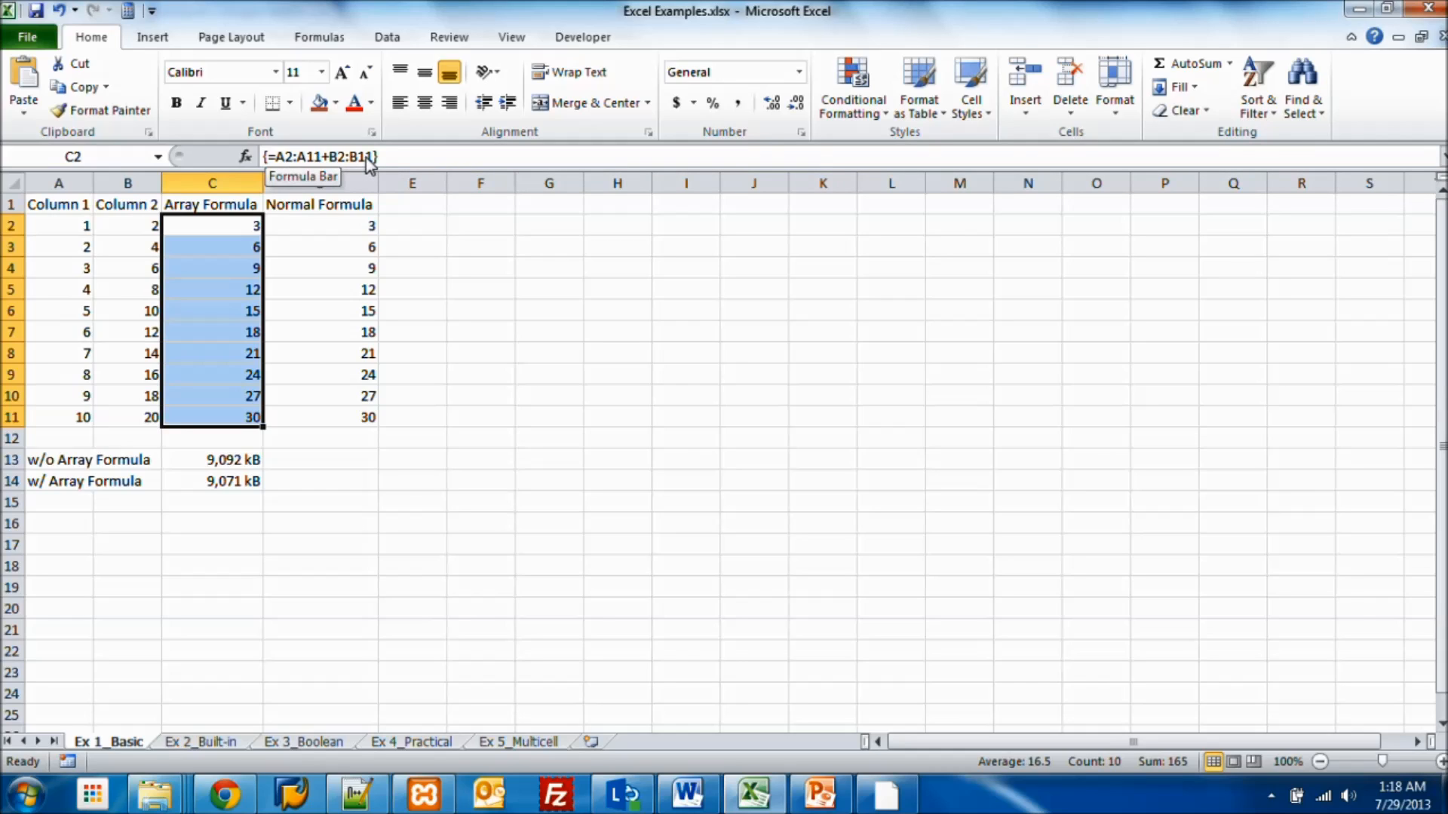
Step: Open the Ex 2_Built-in sheet to view the SUMIF formula and select the positive values in A13:A22
{"action": "left_click", "coordinate": [212, 744]}
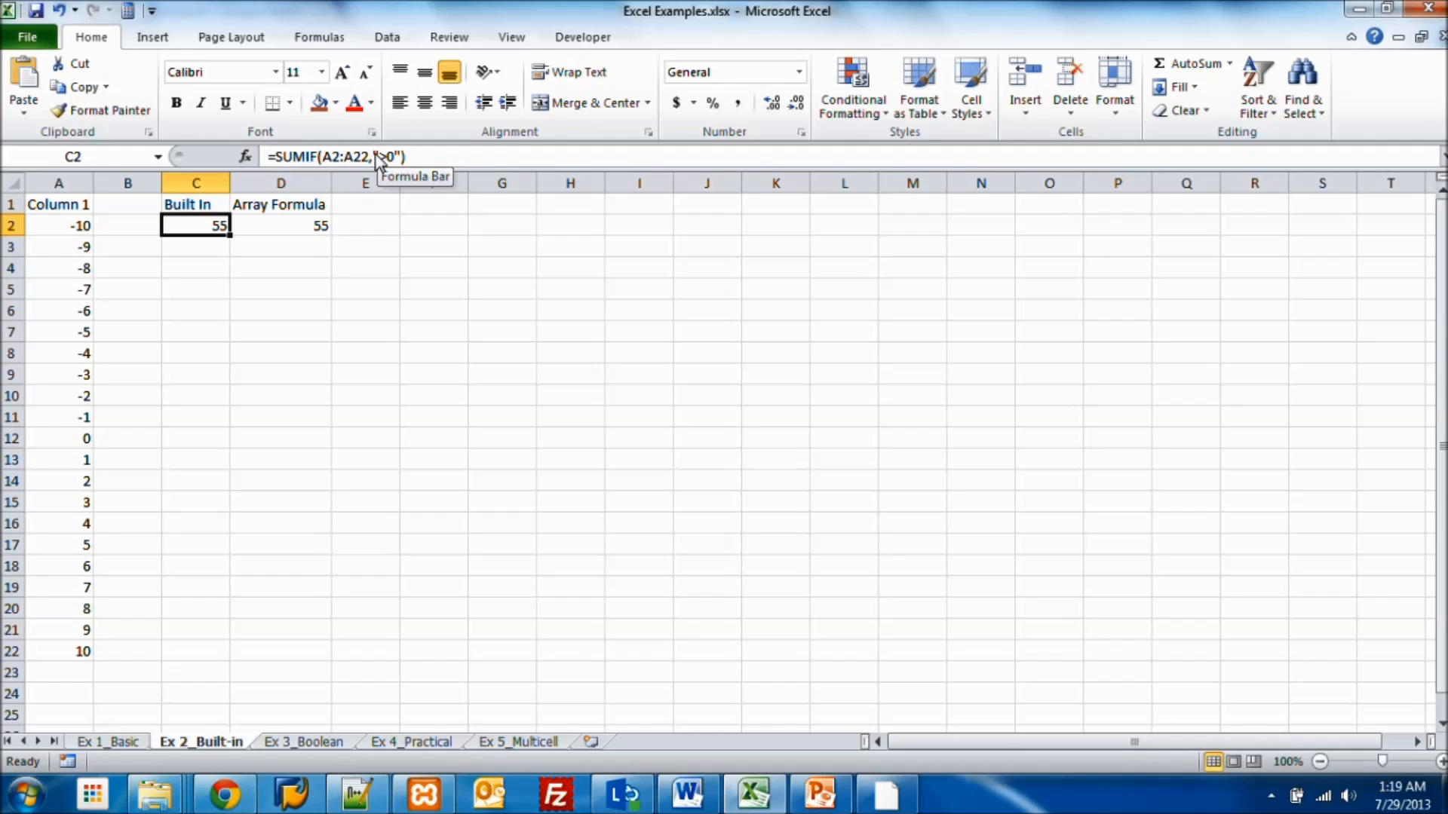
{"action": "left_click_drag", "start_coordinate": [84, 462], "coordinate": [83, 653]}
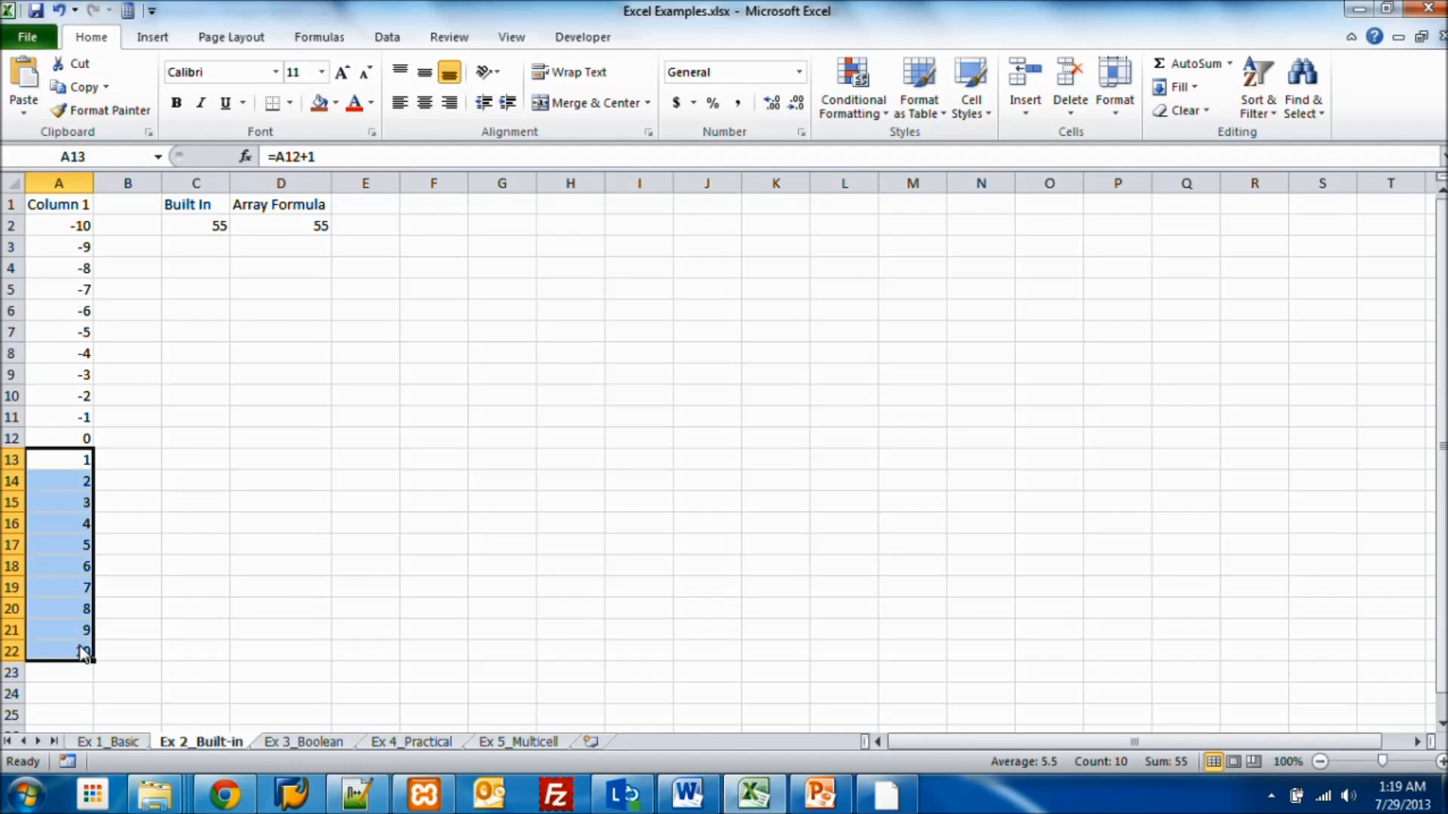
Step: Highlight each IF argument of the D2 array formula (A2:A22>0, A2:A22, FALSE) and re-enter it as an array formula
{"action": "left_click", "coordinate": [257, 229]}
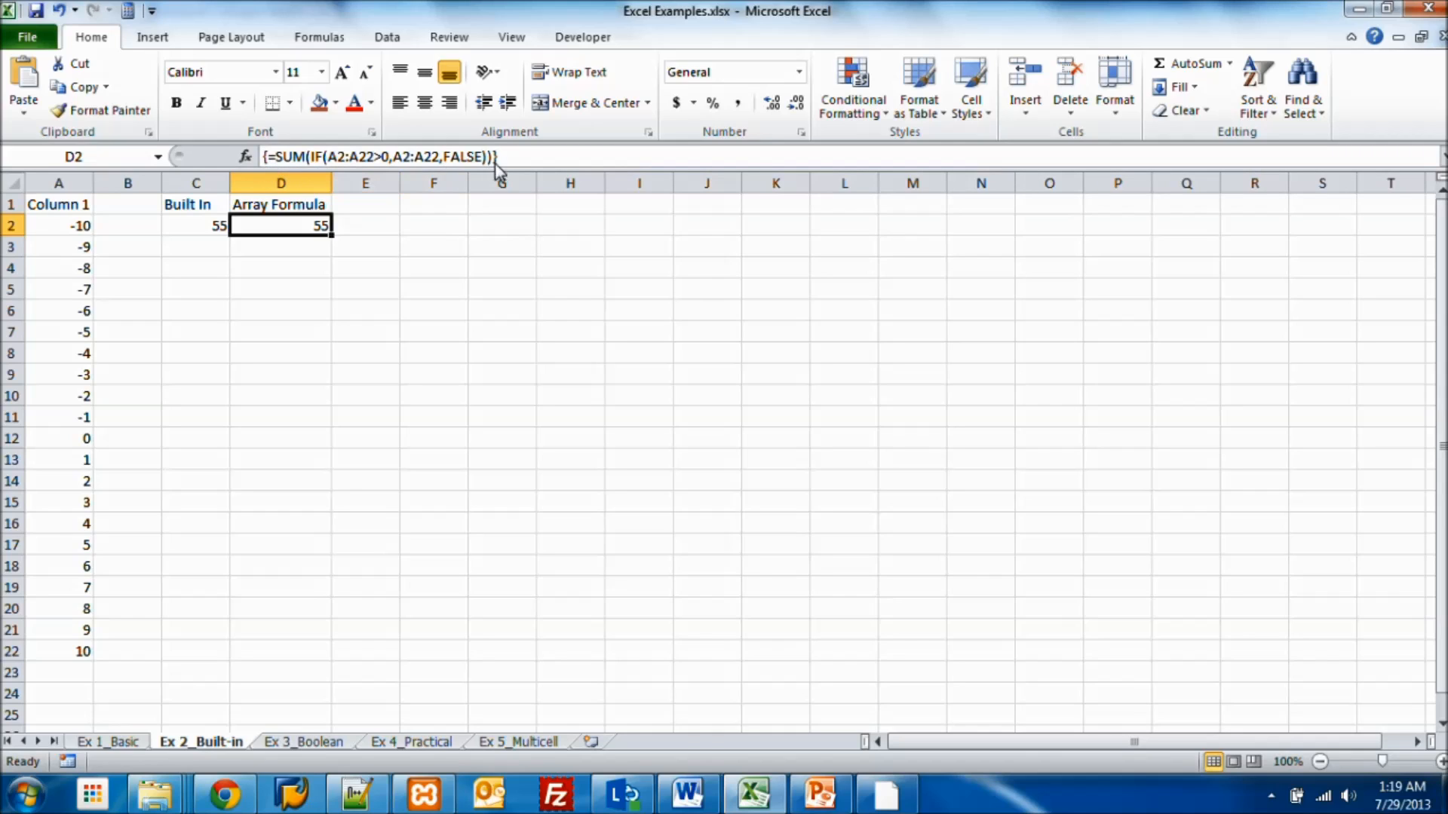
{"action": "left_click", "coordinate": [326, 158]}
{"action": "left_click_drag", "start_coordinate": [327, 158], "coordinate": [391, 161]}
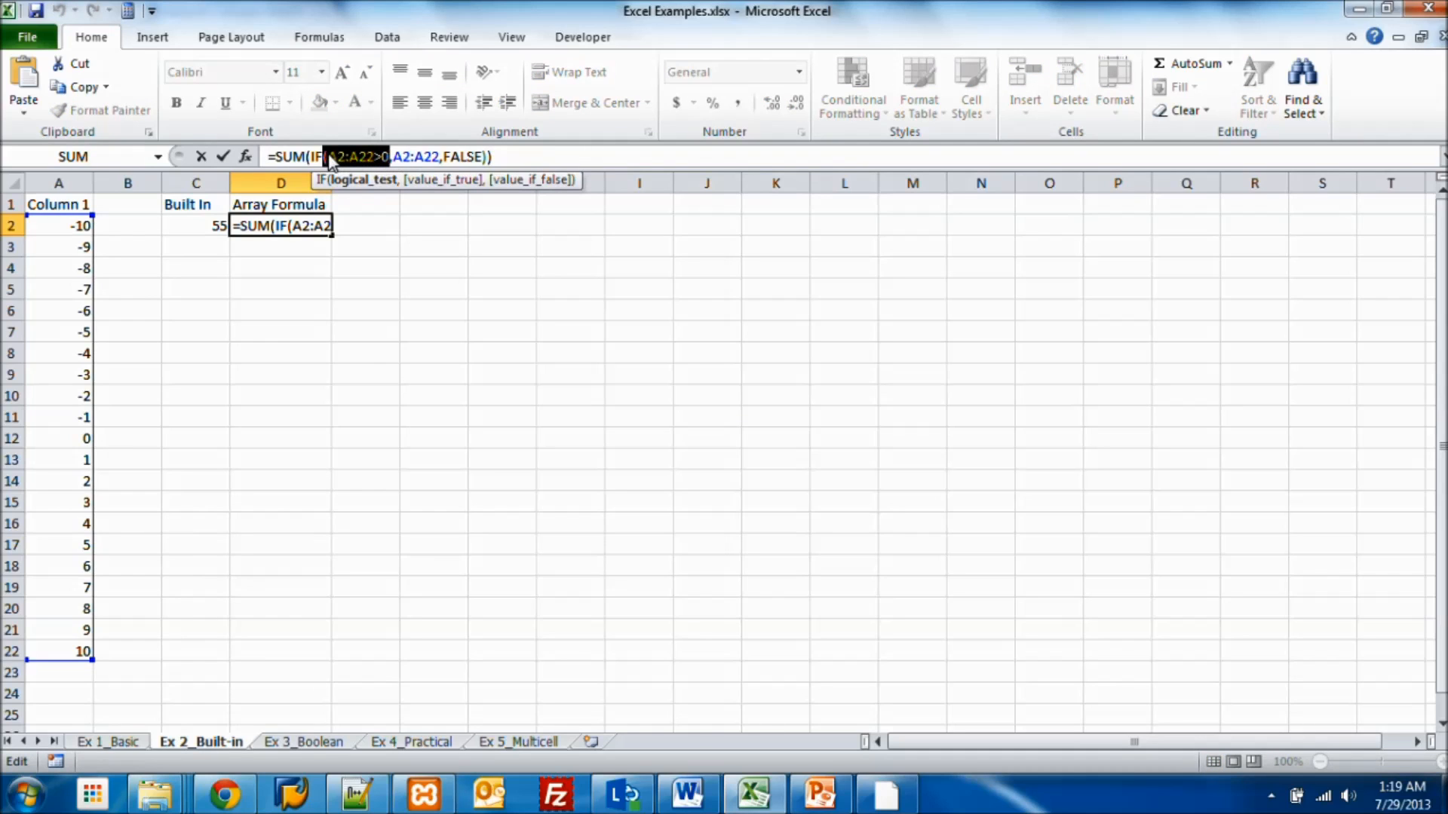
{"action": "left_click", "coordinate": [392, 161]}
{"action": "left_click_drag", "start_coordinate": [392, 160], "coordinate": [450, 161]}
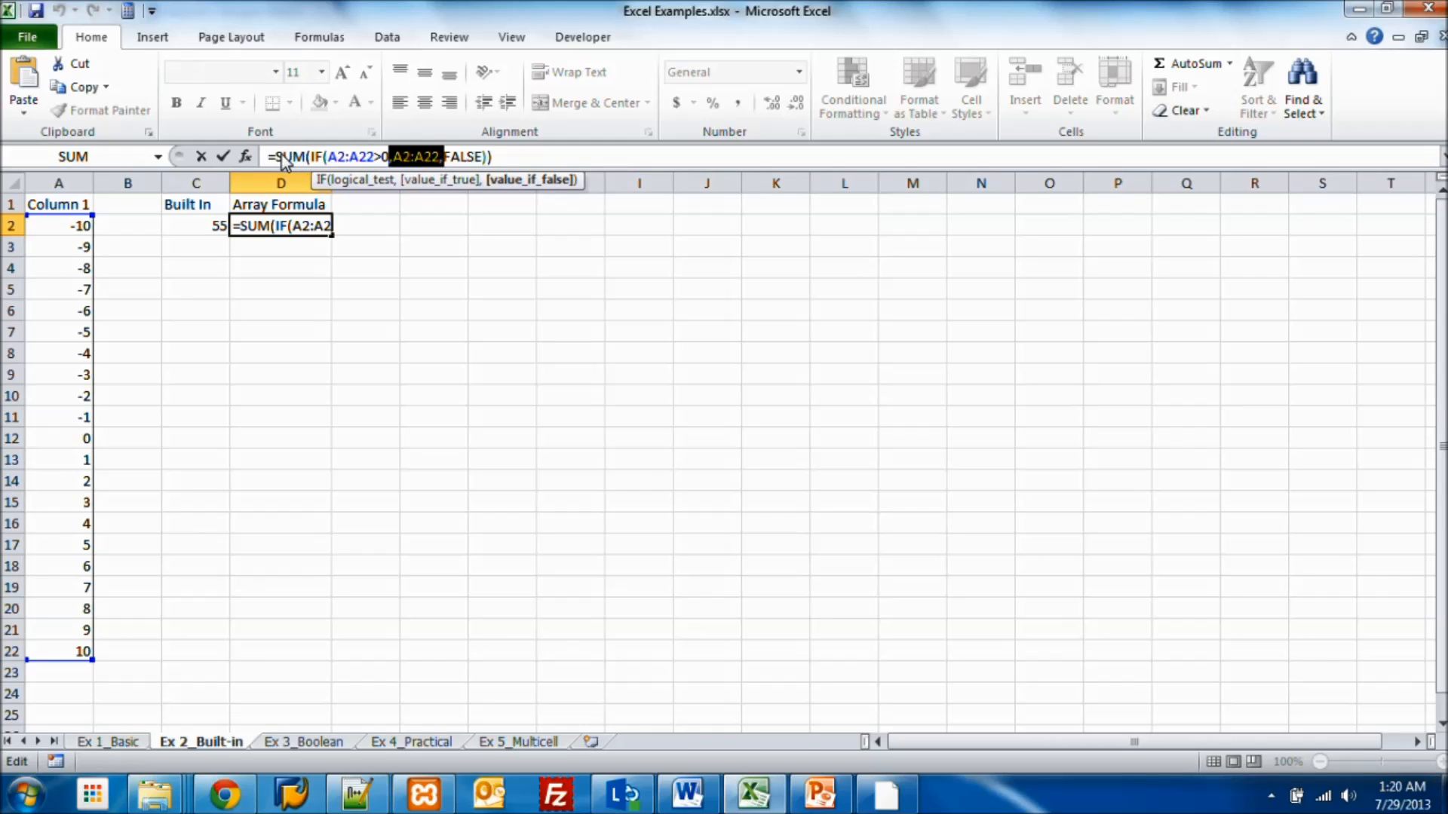
{"action": "left_click", "coordinate": [447, 159]}
{"action": "left_click_drag", "start_coordinate": [449, 160], "coordinate": [483, 162]}
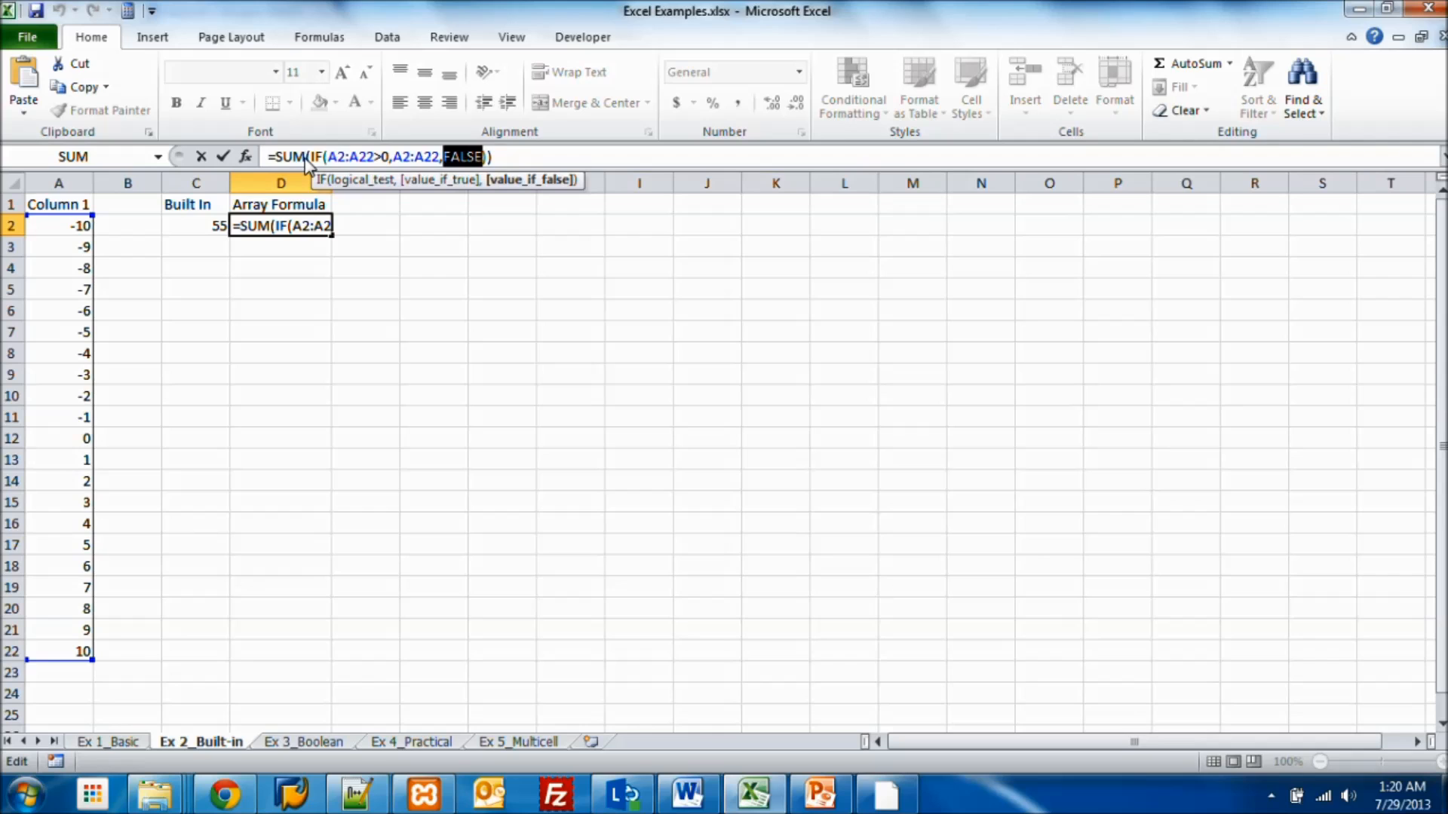
{"action": "key", "text": "ctrl+shift+Return"}
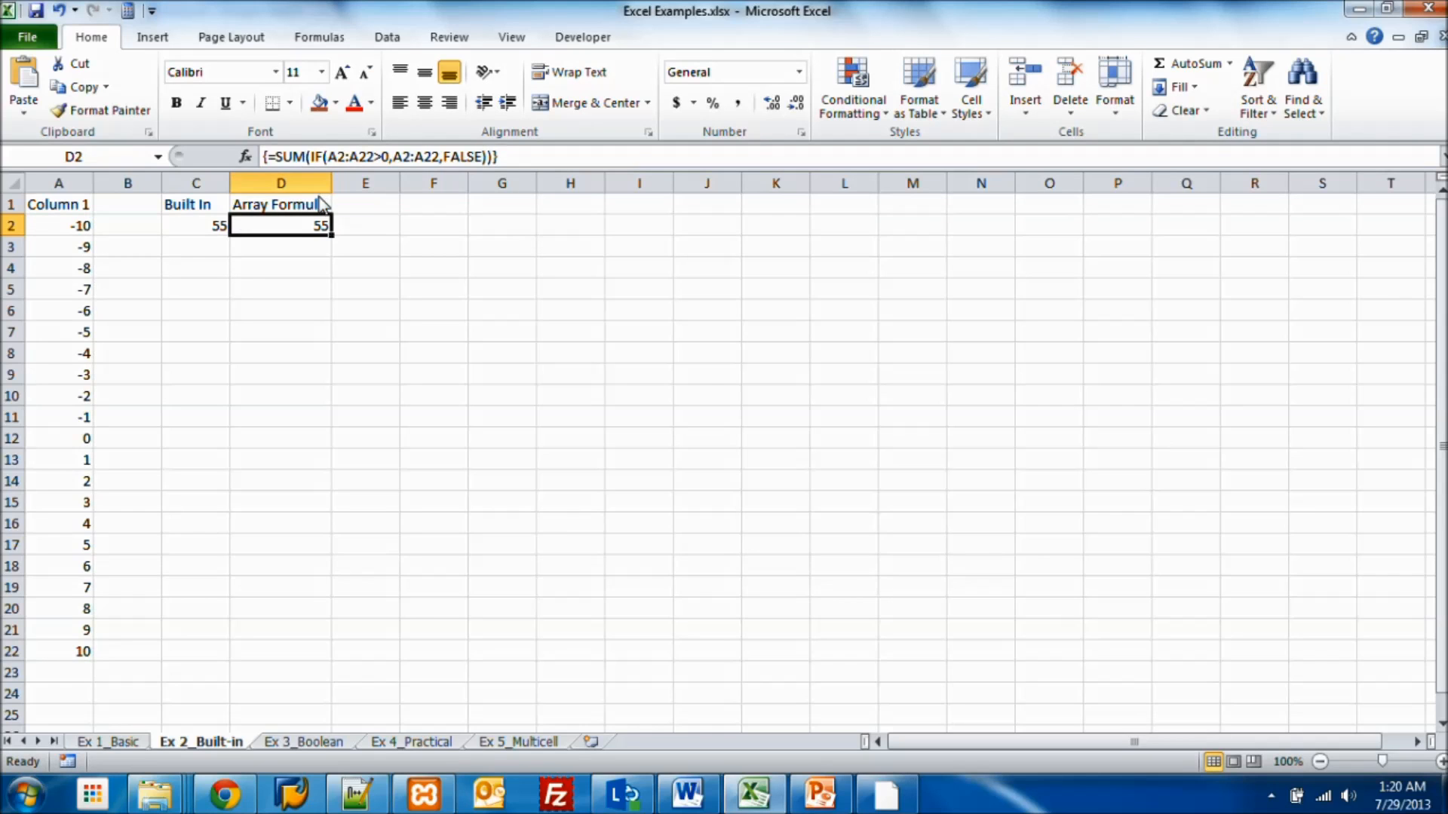
Step: On the Ex 3_Boolean sheet, highlight the * operator in the AND array formula in G2, leaving the formula unchanged
{"action": "left_click", "coordinate": [306, 743]}
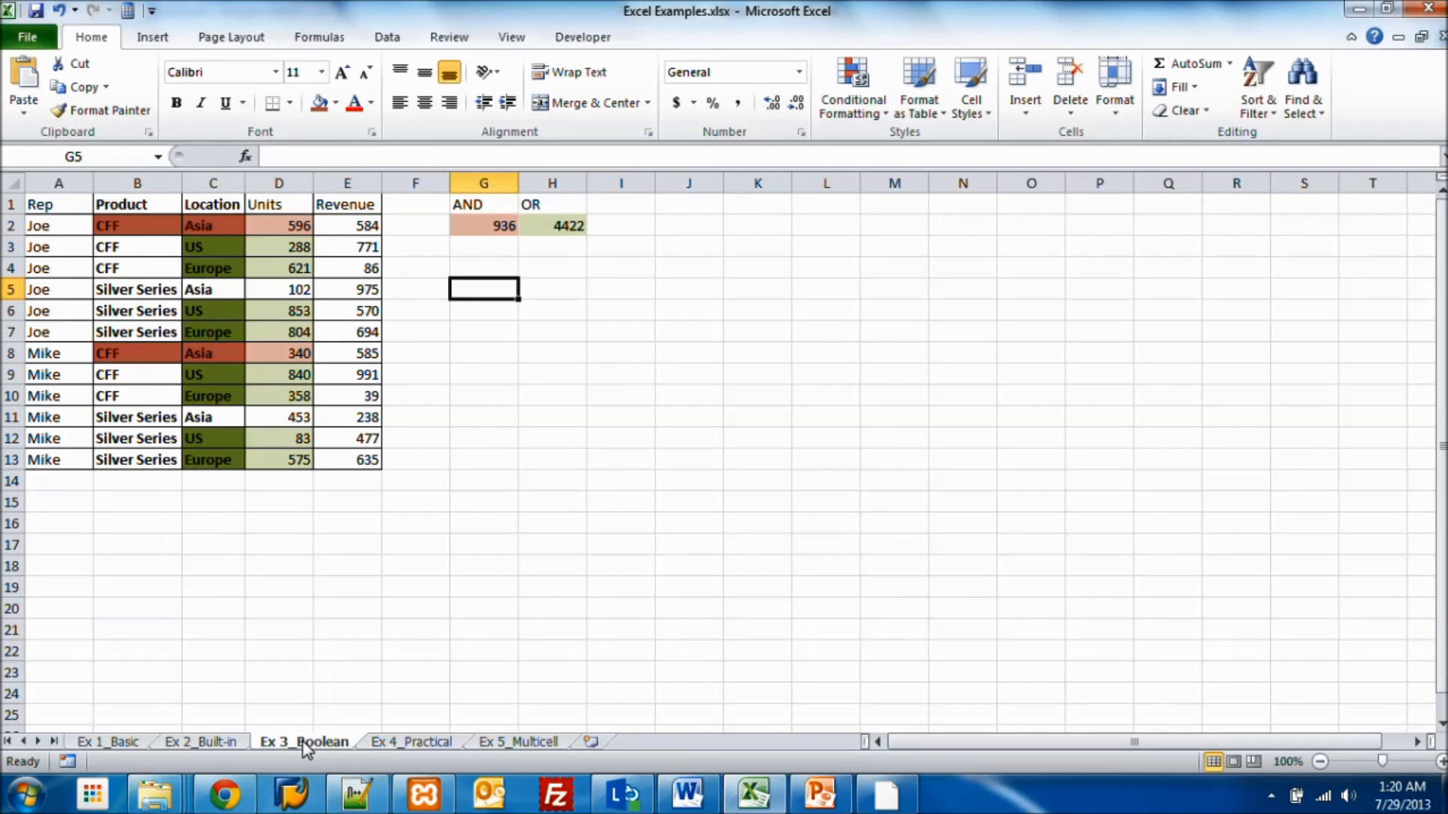
{"action": "left_click", "coordinate": [505, 230]}
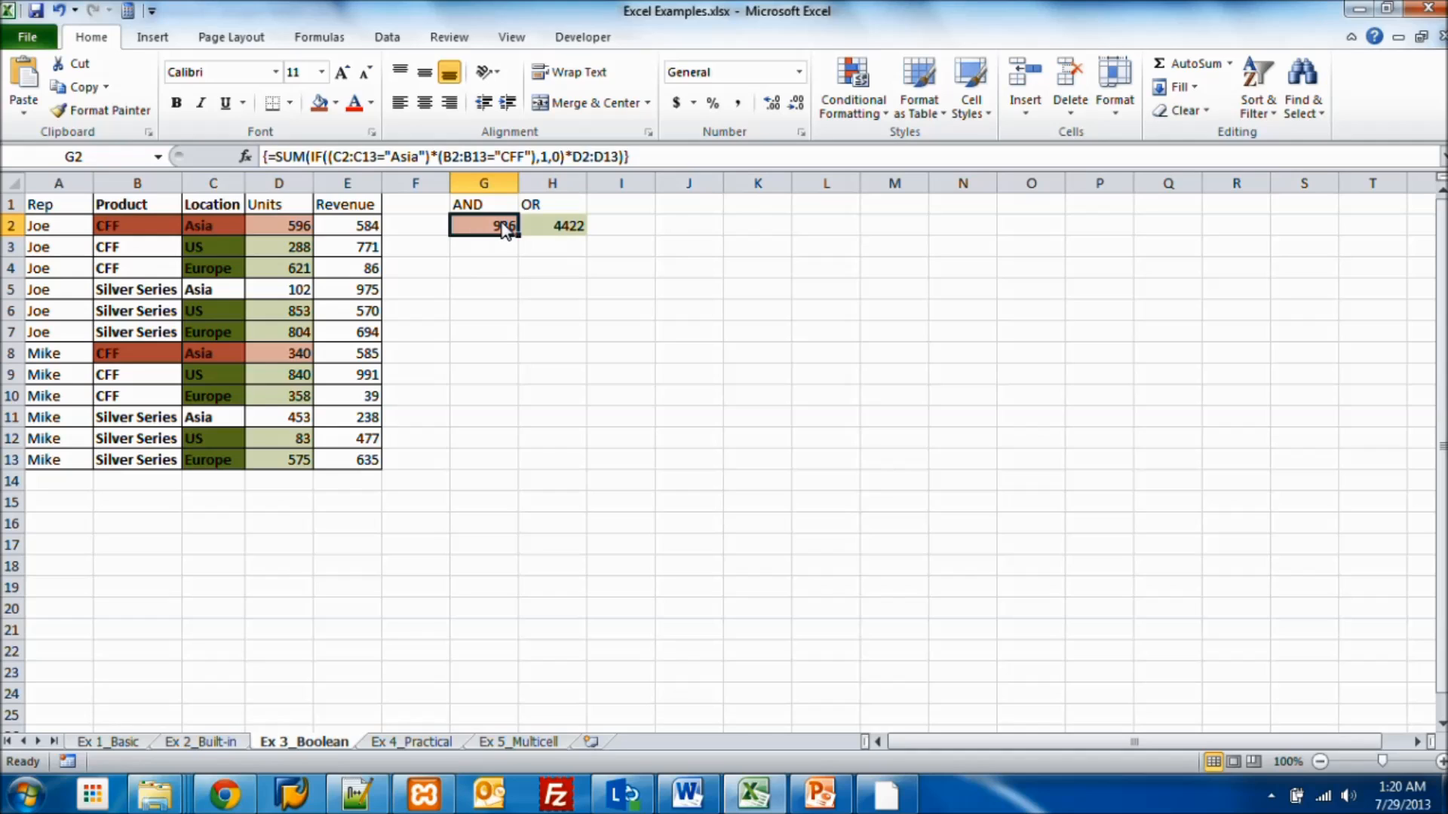
{"action": "left_click", "coordinate": [435, 157]}
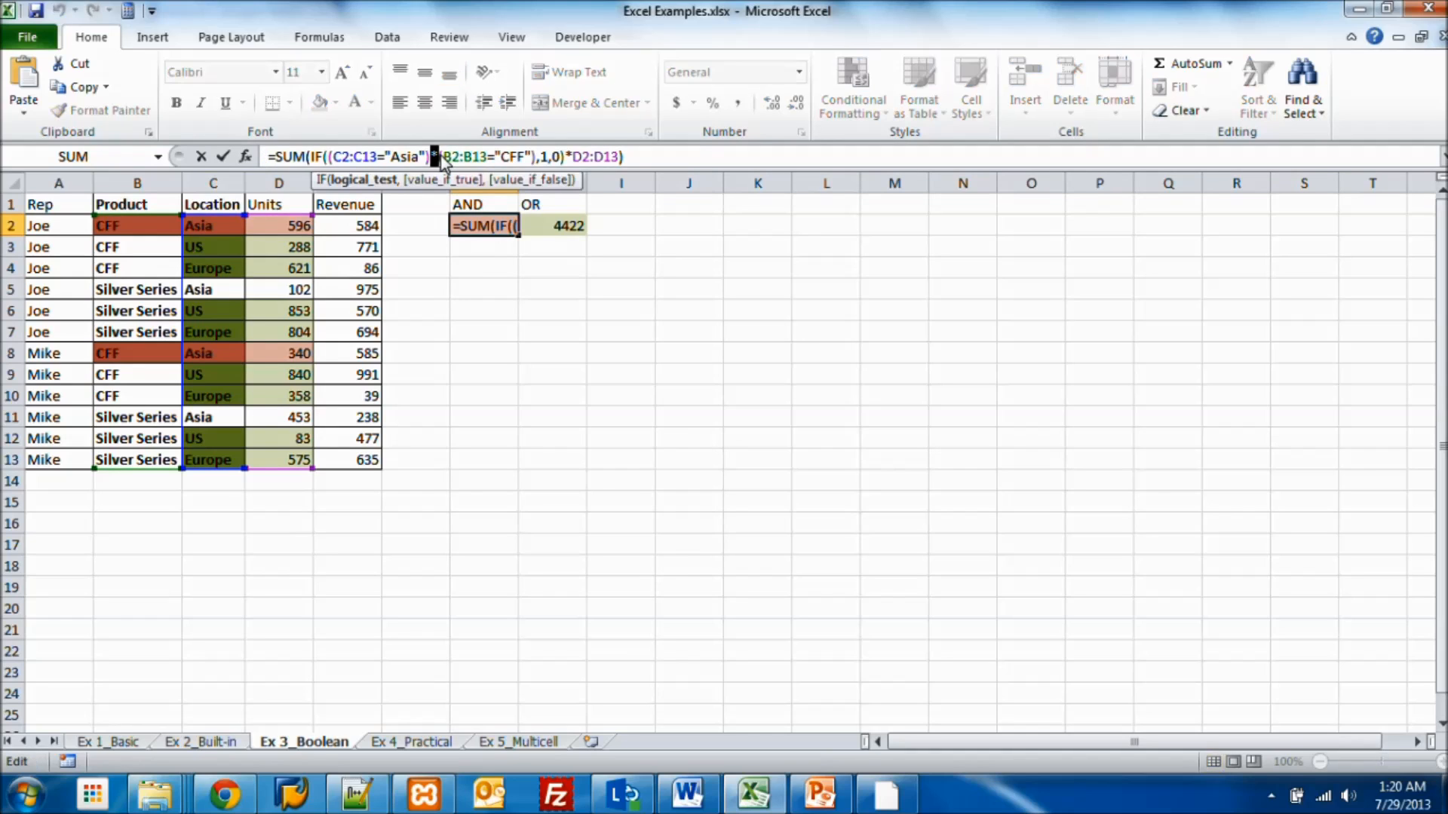
{"action": "key", "text": "Escape"}
Step: Highlight the + operator in the OR formula in H2 and re-enter it as an array formula
{"action": "left_click", "coordinate": [531, 226]}
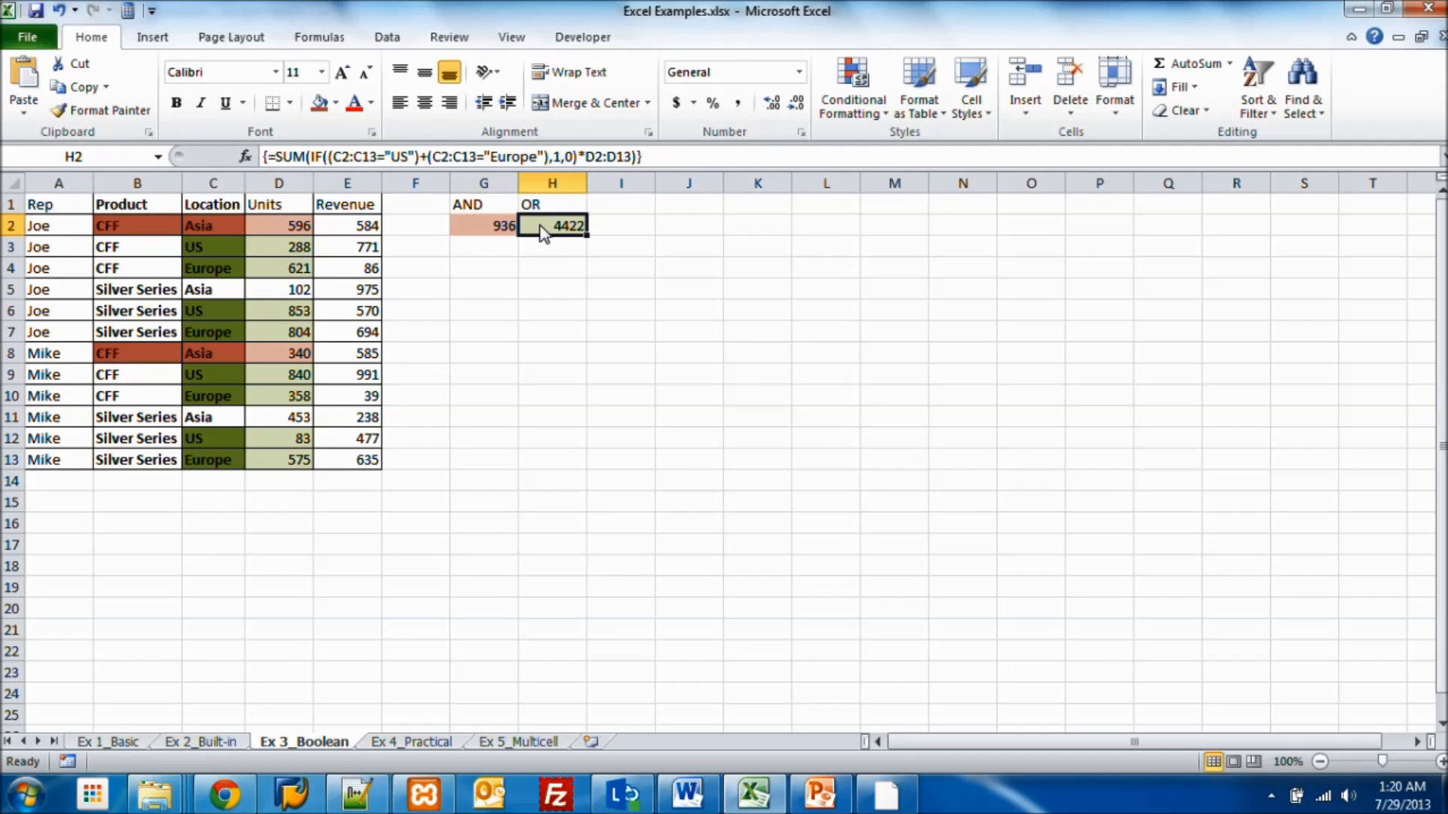
{"action": "double_click", "coordinate": [424, 158]}
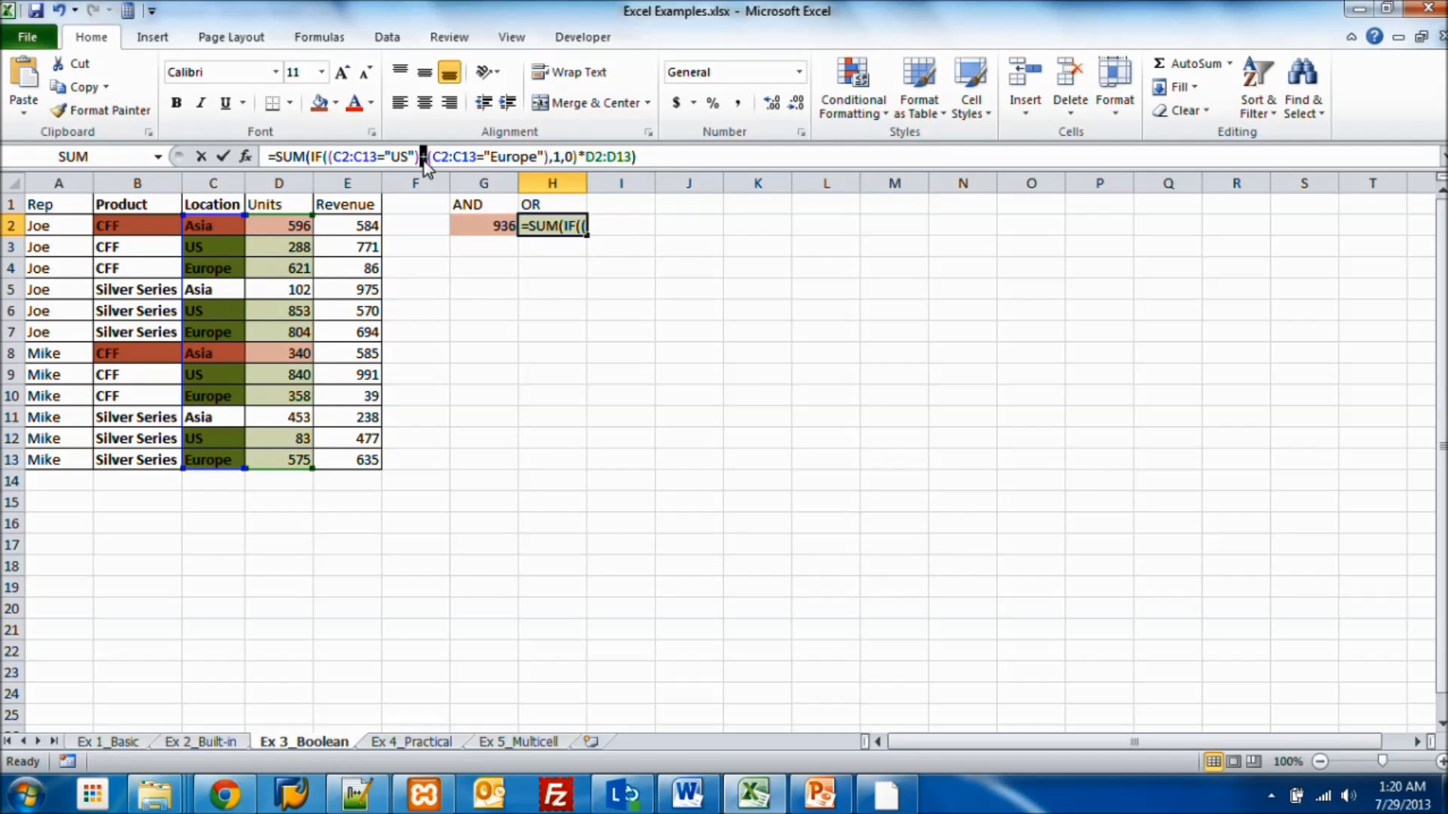
{"action": "key", "text": "ctrl+shift+Return"}
Step: In the AND formula in G2, highlight the C2:C13="Asia" condition, the B2:B13="CFF" condition, and the two conditions together
{"action": "left_click", "coordinate": [481, 227]}
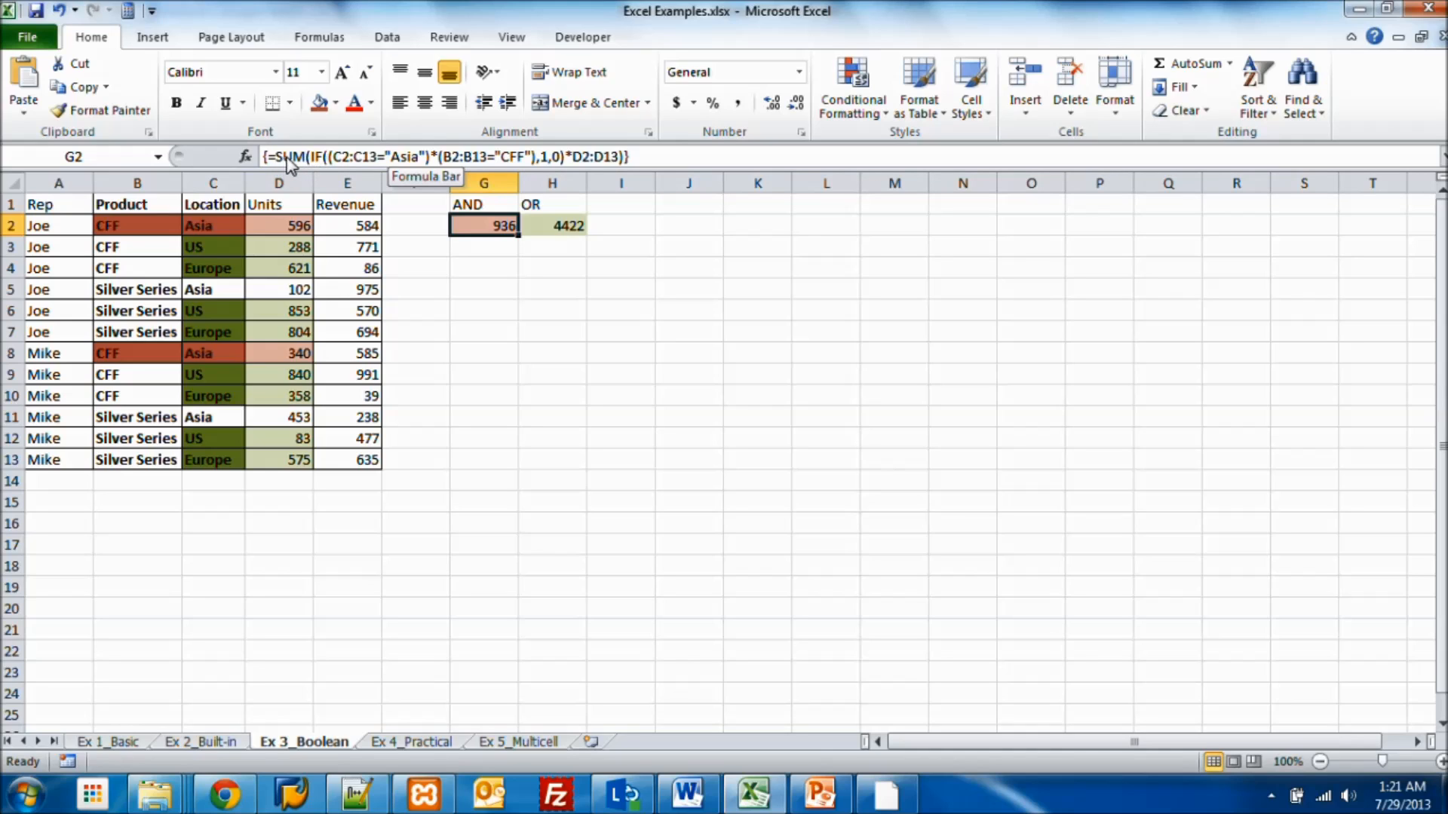
{"action": "left_click", "coordinate": [330, 160]}
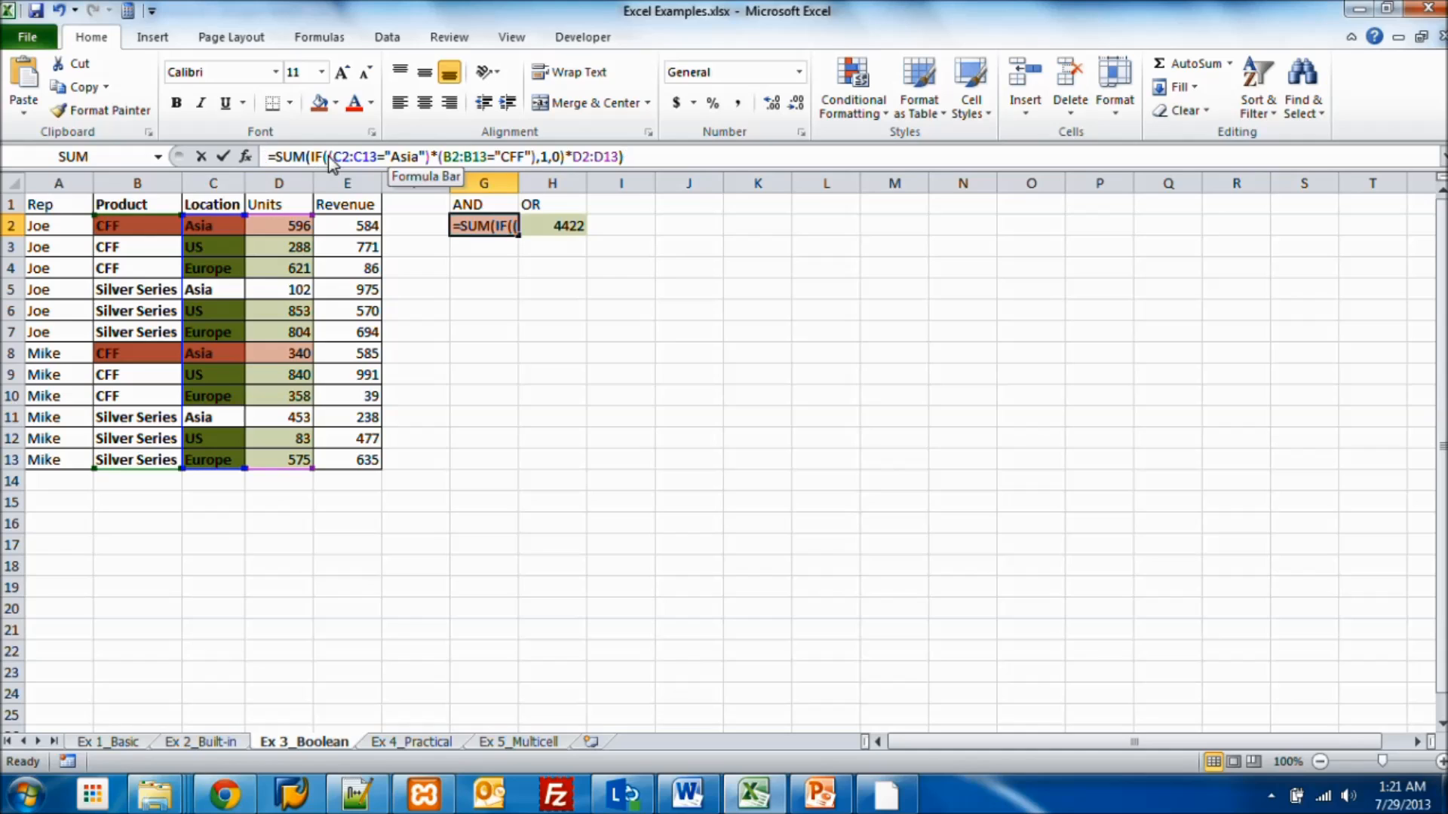
{"action": "left_click_drag", "start_coordinate": [330, 160], "coordinate": [433, 160]}
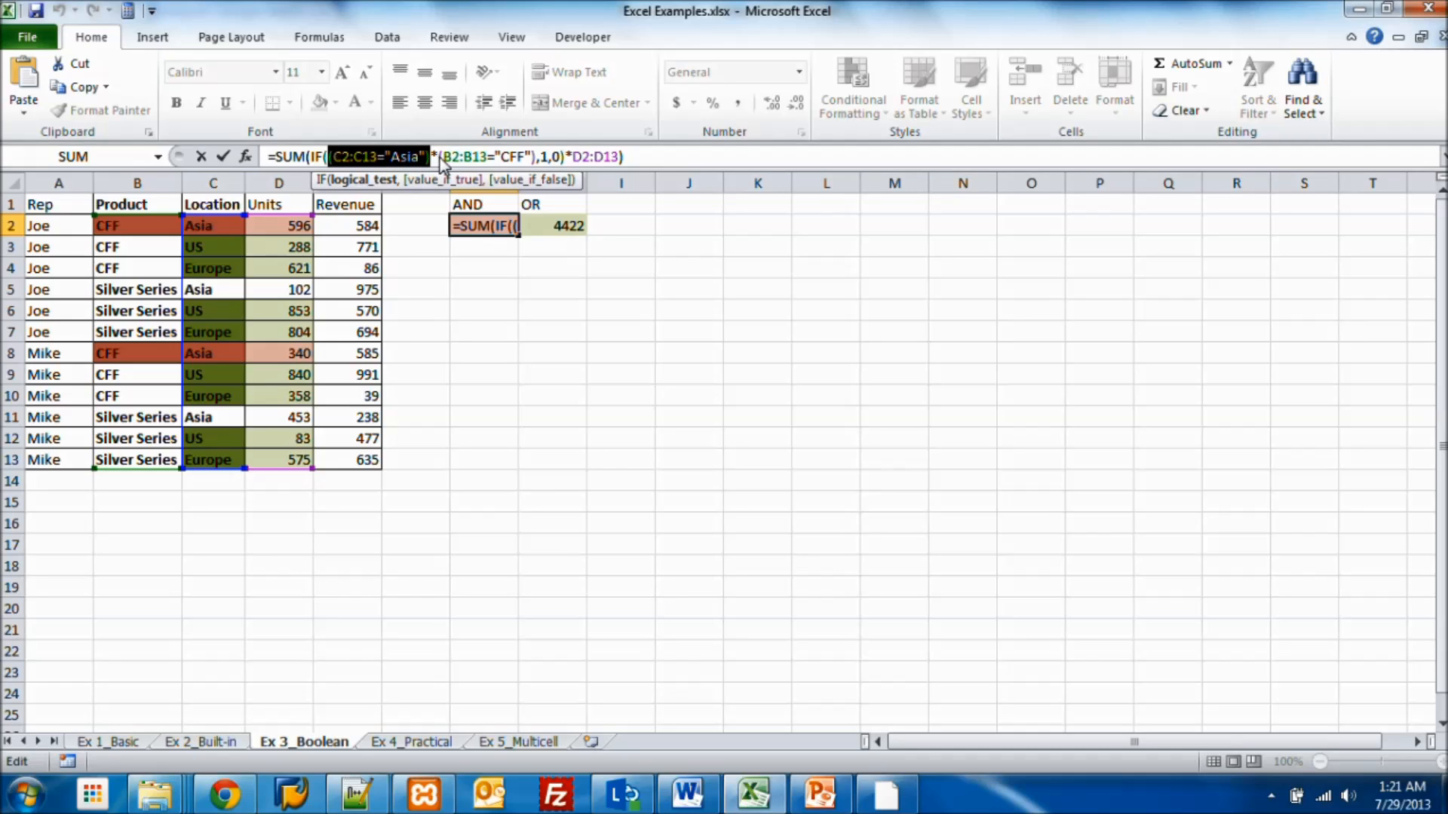
{"action": "left_click_drag", "start_coordinate": [442, 158], "coordinate": [536, 164]}
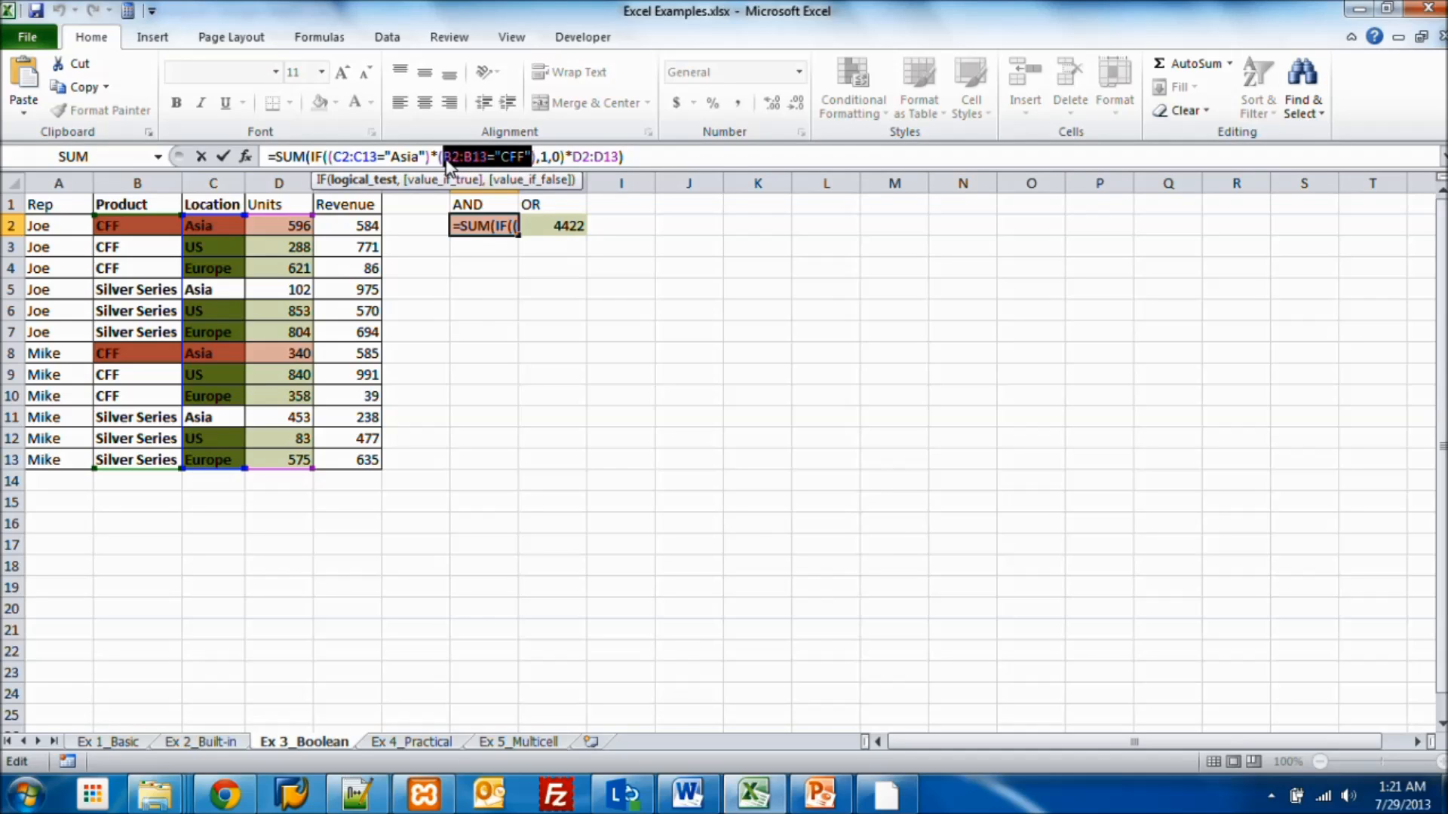
{"action": "left_click", "coordinate": [331, 160]}
{"action": "left_click_drag", "start_coordinate": [330, 160], "coordinate": [537, 154]}
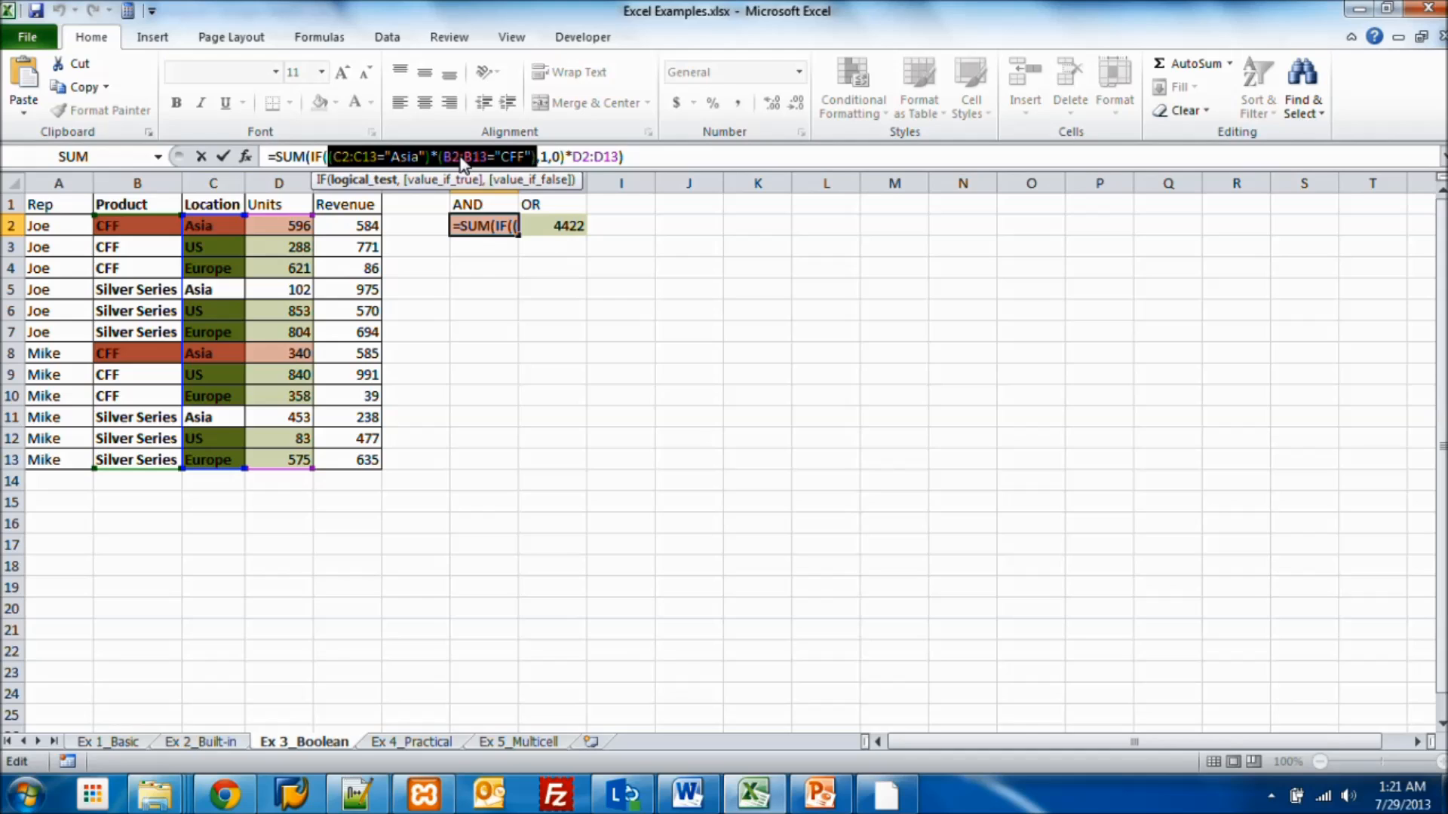
Step: In the G2 AND formula, highlight the value-if-true argument 1 and the C2:C13="Asia" and B2:B13="CFF" conditions, separately and together
{"action": "left_click_drag", "start_coordinate": [538, 157], "coordinate": [547, 158]}
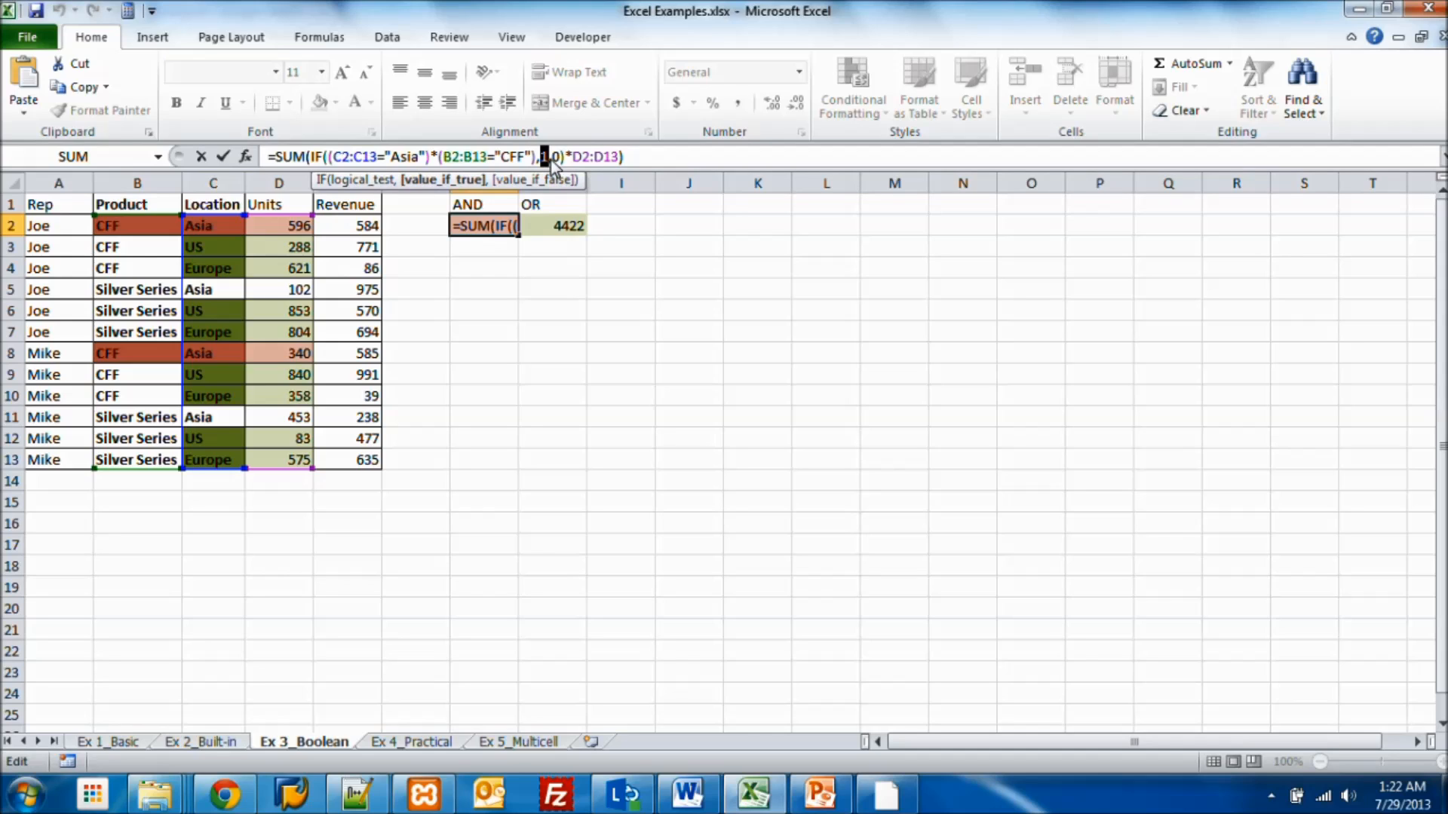
{"action": "left_click_drag", "start_coordinate": [330, 157], "coordinate": [555, 162]}
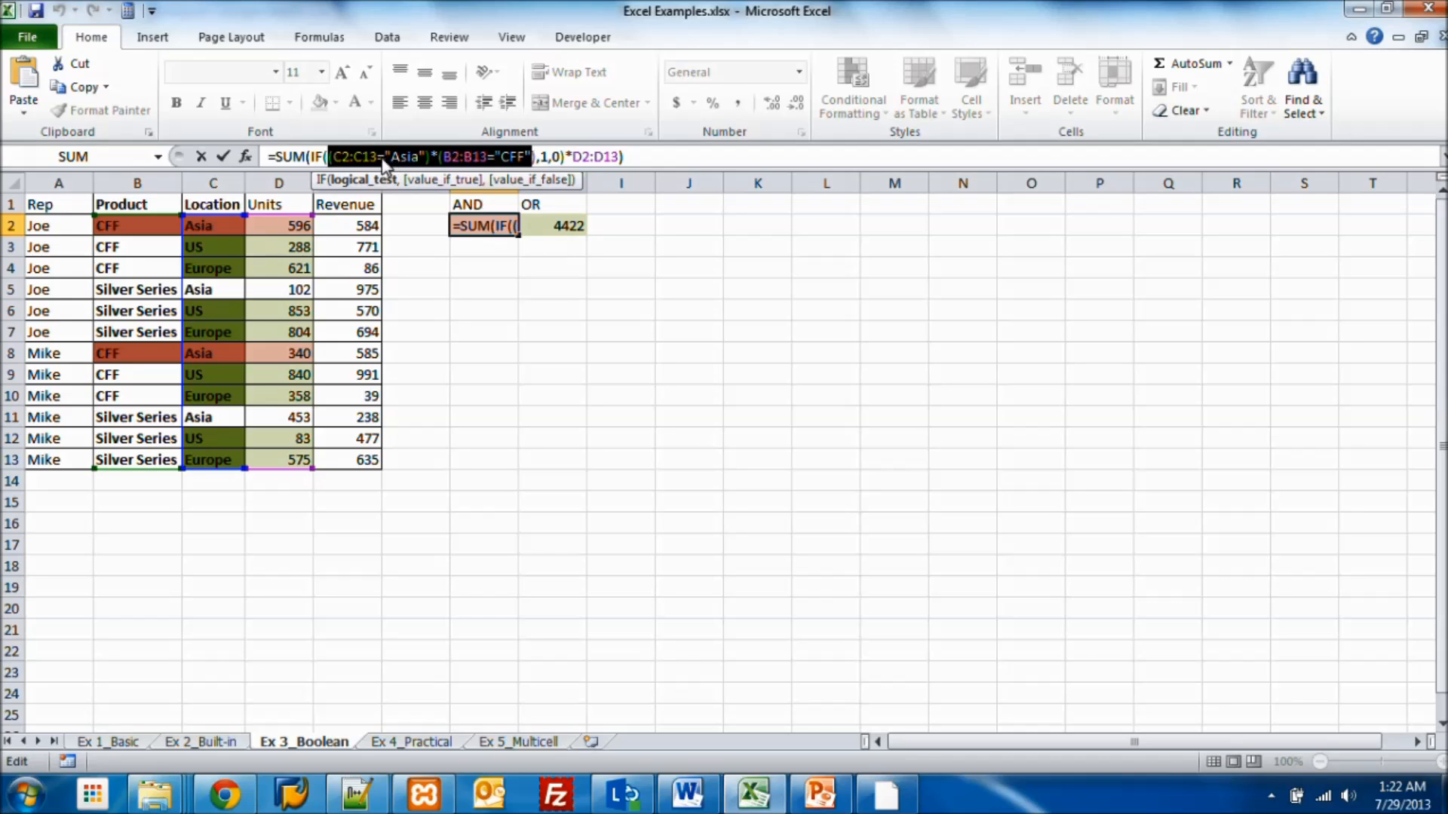
{"action": "left_click_drag", "start_coordinate": [330, 162], "coordinate": [432, 164]}
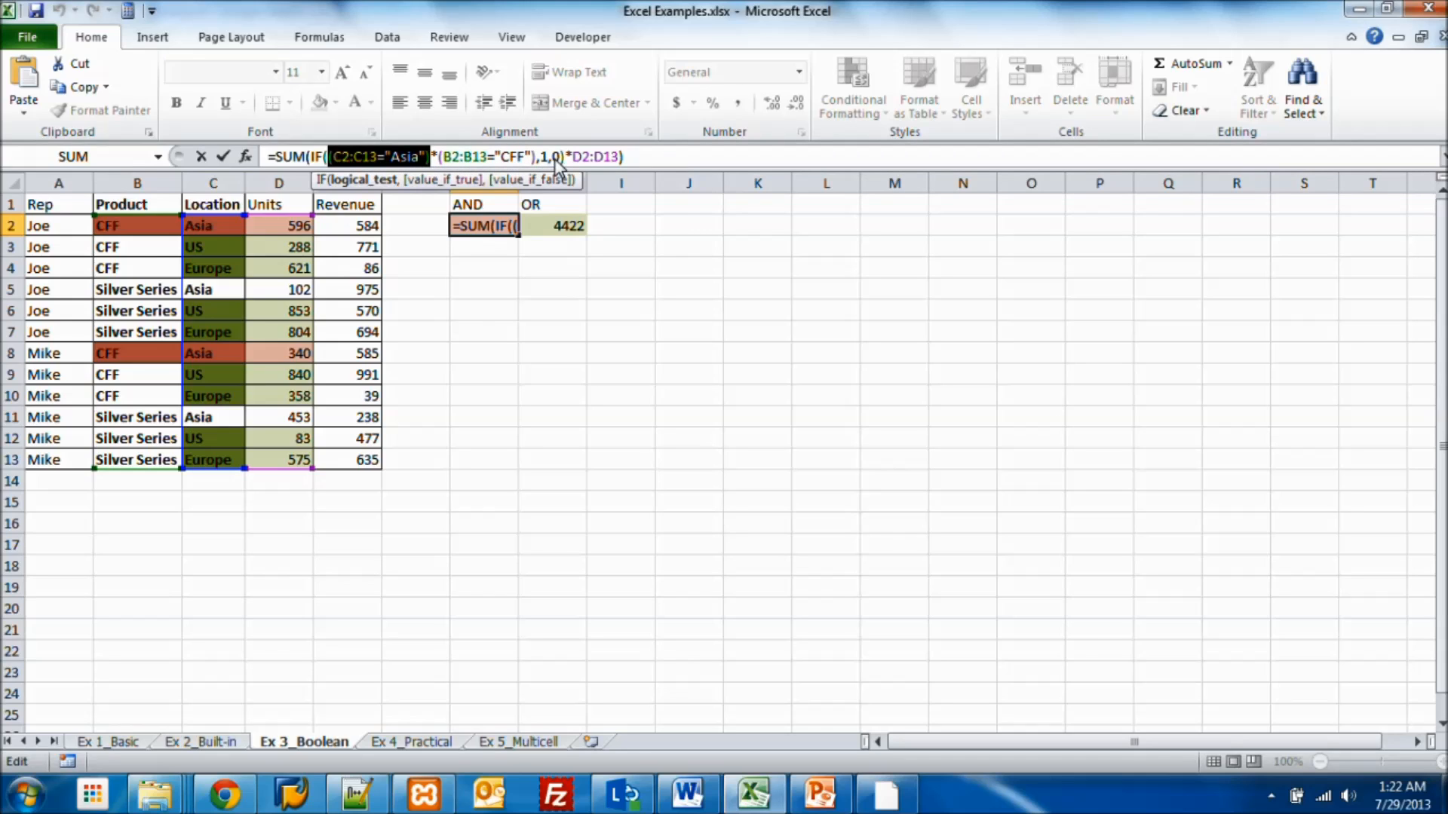
{"action": "left_click_drag", "start_coordinate": [443, 156], "coordinate": [532, 161]}
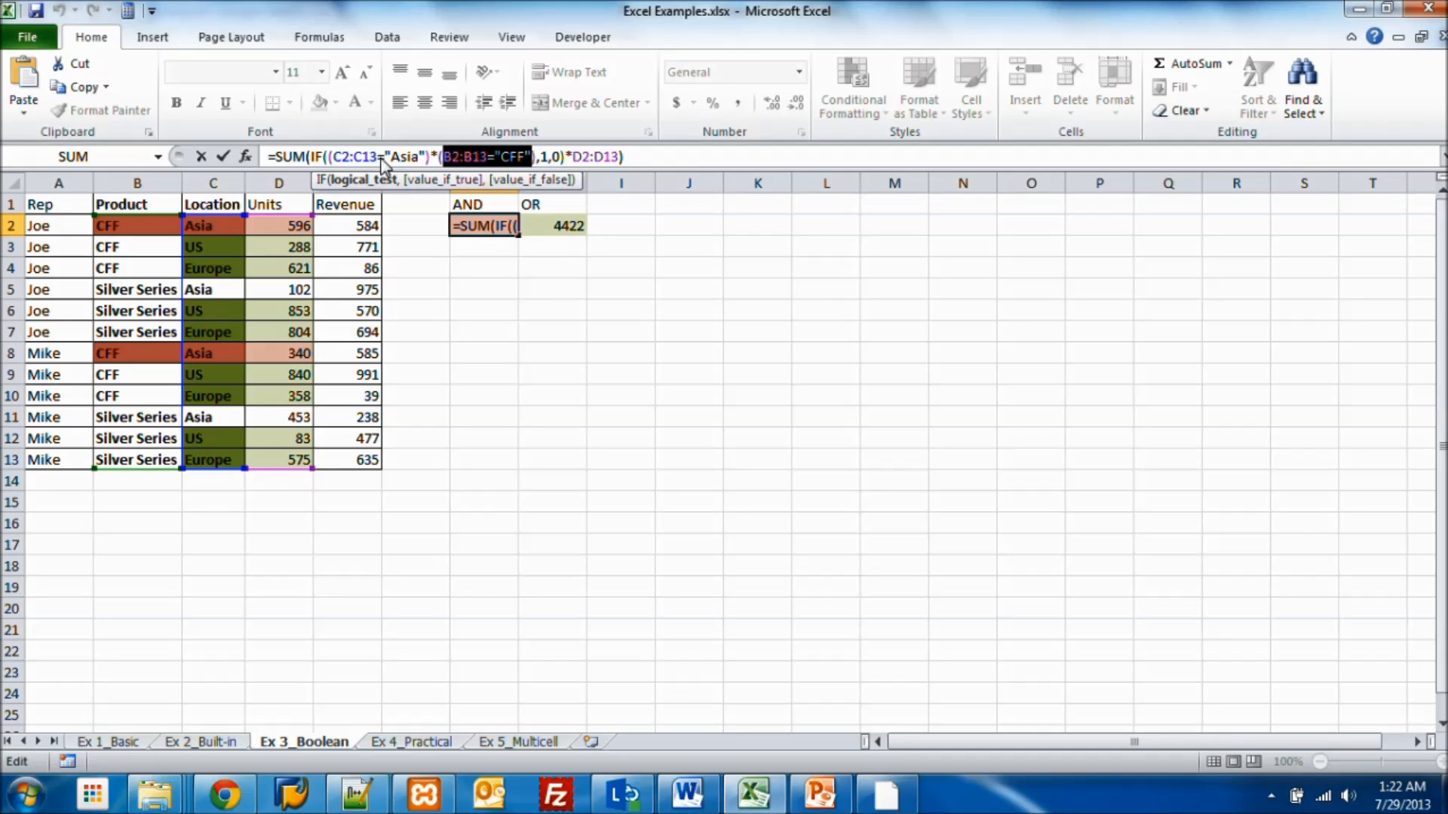
{"action": "left_click", "coordinate": [332, 158]}
{"action": "left_click_drag", "start_coordinate": [332, 158], "coordinate": [537, 159]}
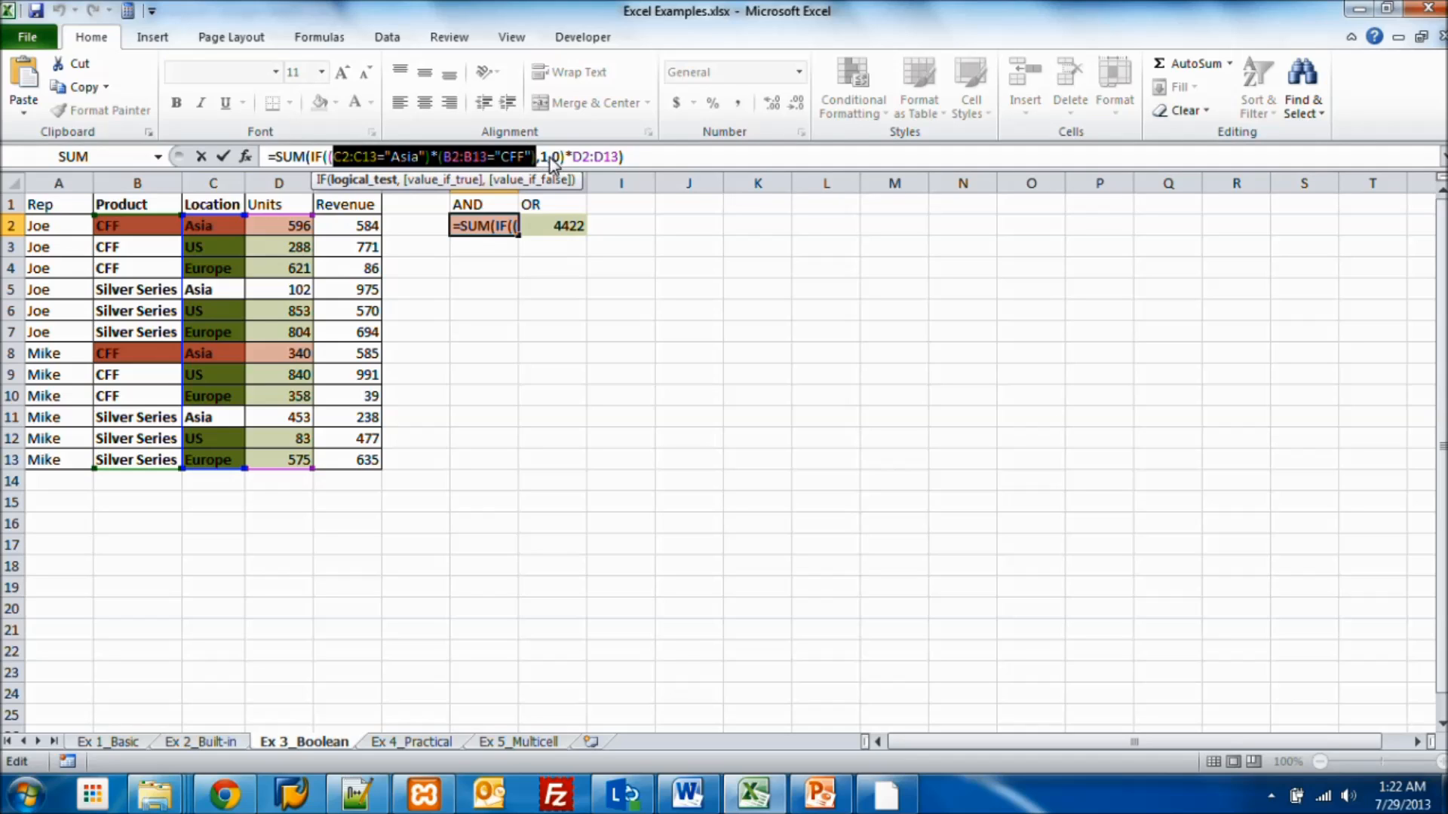
Step: Highlight the combined logical test and all the IF arguments in the G2 AND formula, and re-enter it as an array formula
{"action": "double_click", "coordinate": [555, 157]}
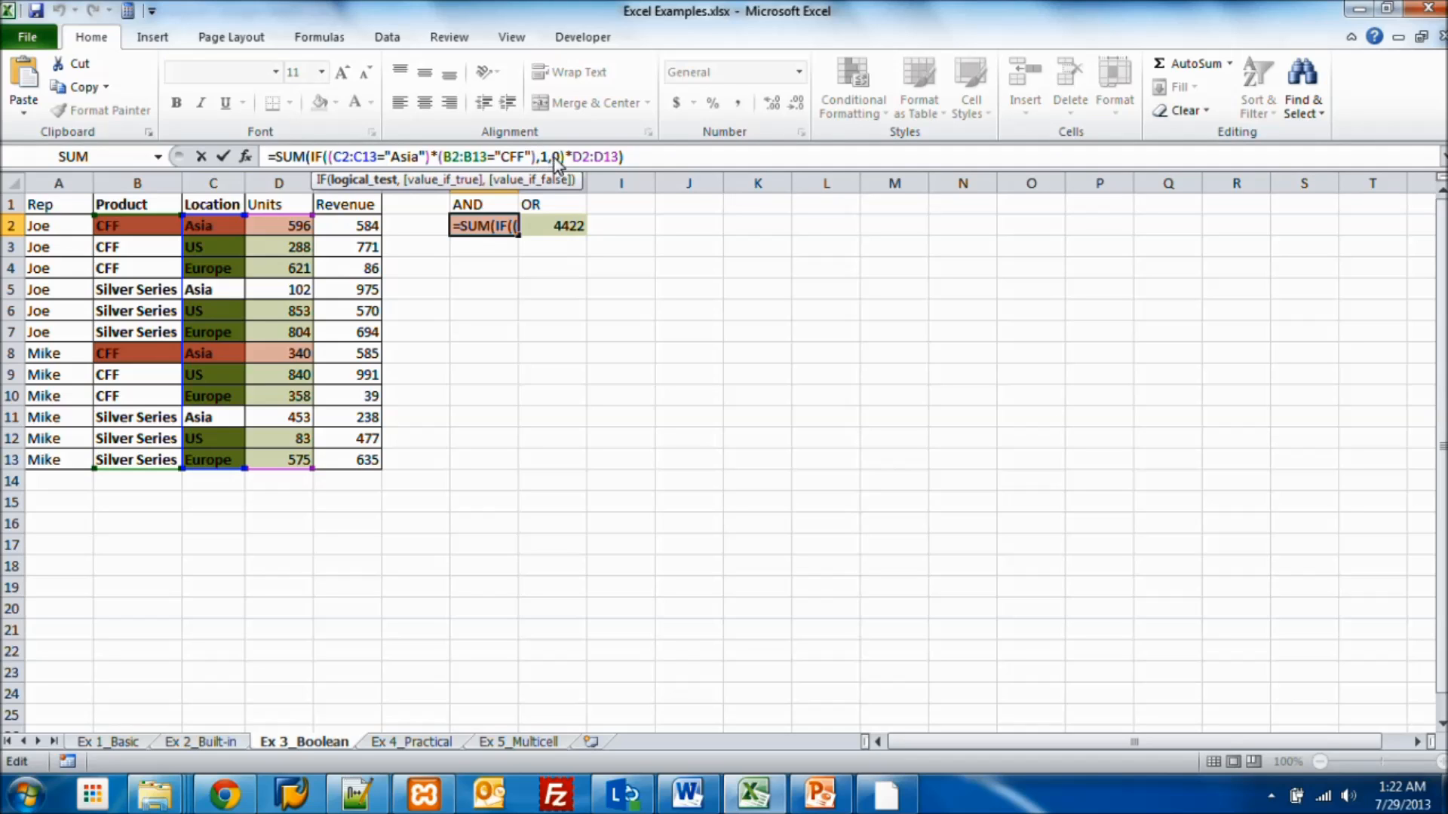
{"action": "left_click", "coordinate": [332, 158]}
{"action": "left_click_drag", "start_coordinate": [332, 157], "coordinate": [537, 163]}
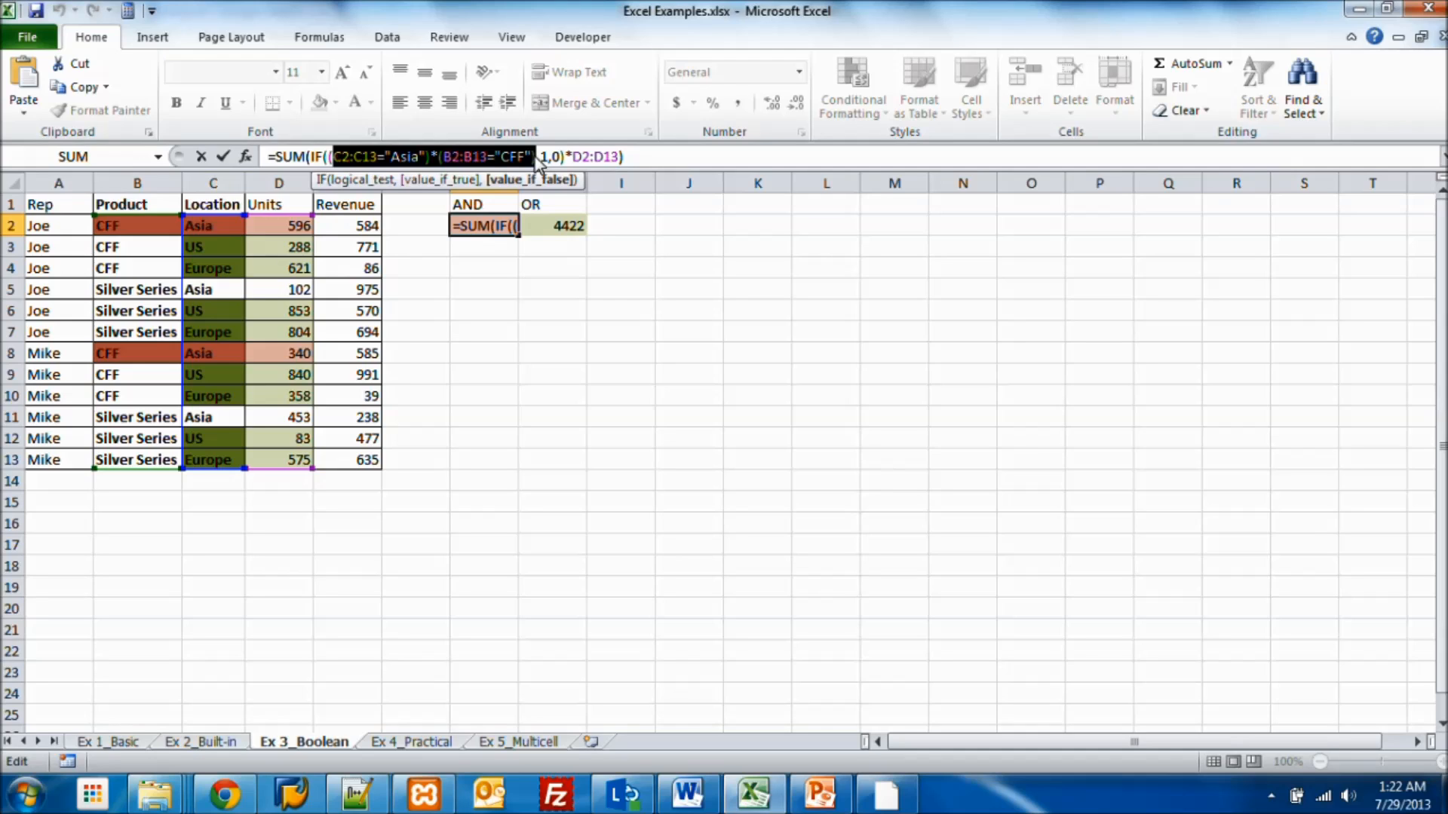
{"action": "left_click_drag", "start_coordinate": [537, 163], "coordinate": [539, 163]}
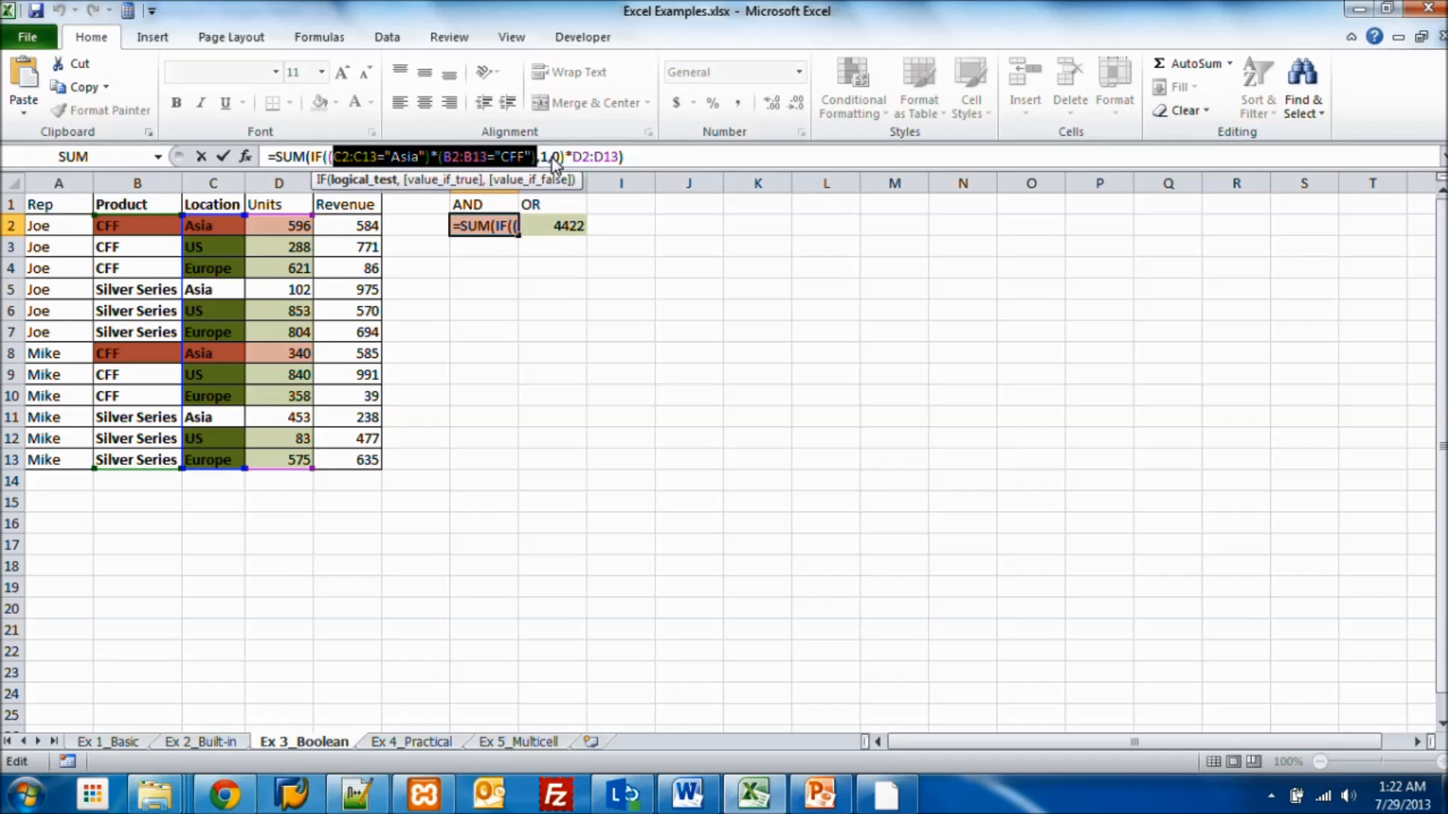
{"action": "left_click_drag", "start_coordinate": [561, 163], "coordinate": [330, 163]}
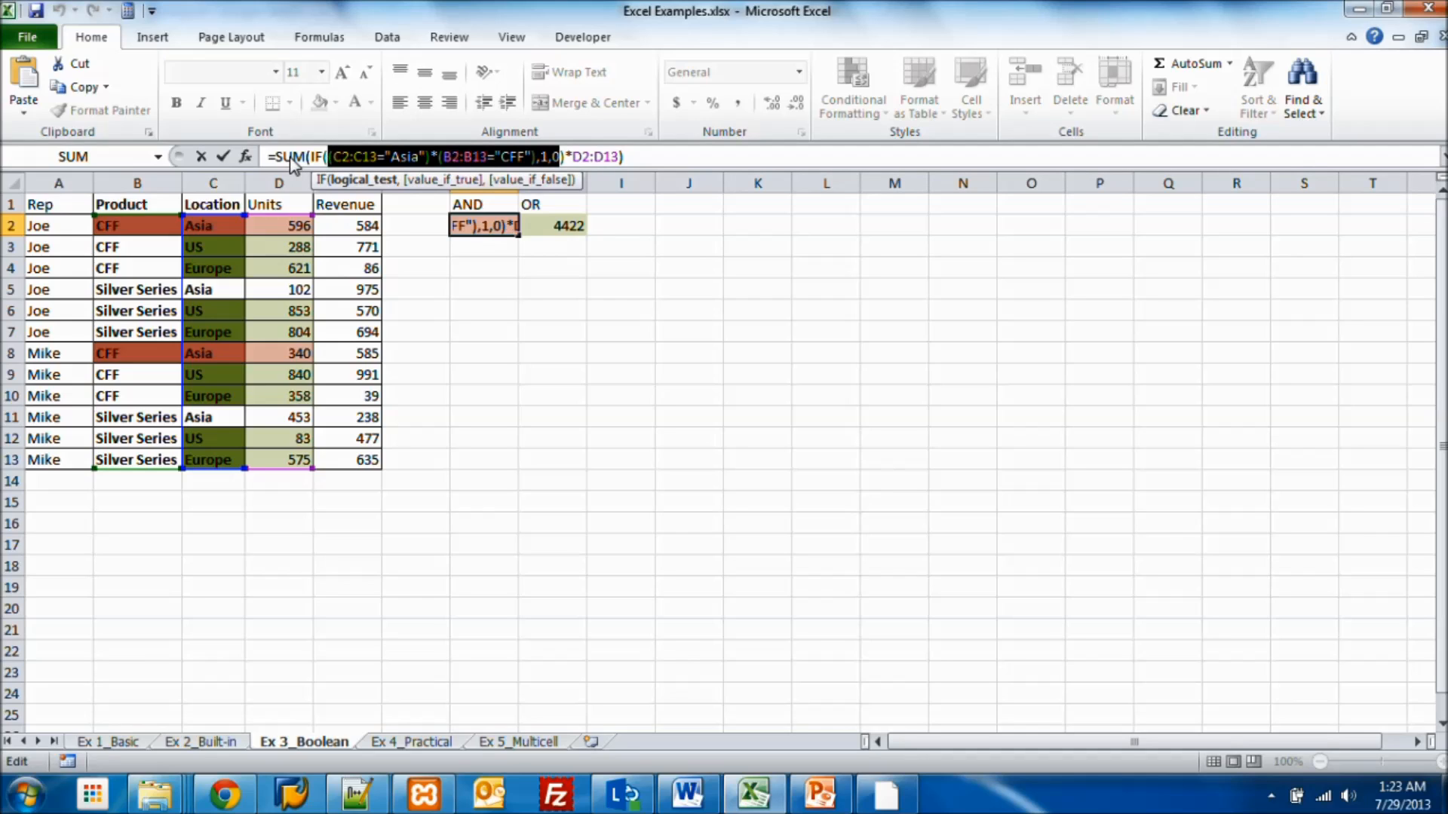
{"action": "key", "text": "ctrl+shift+Return"}
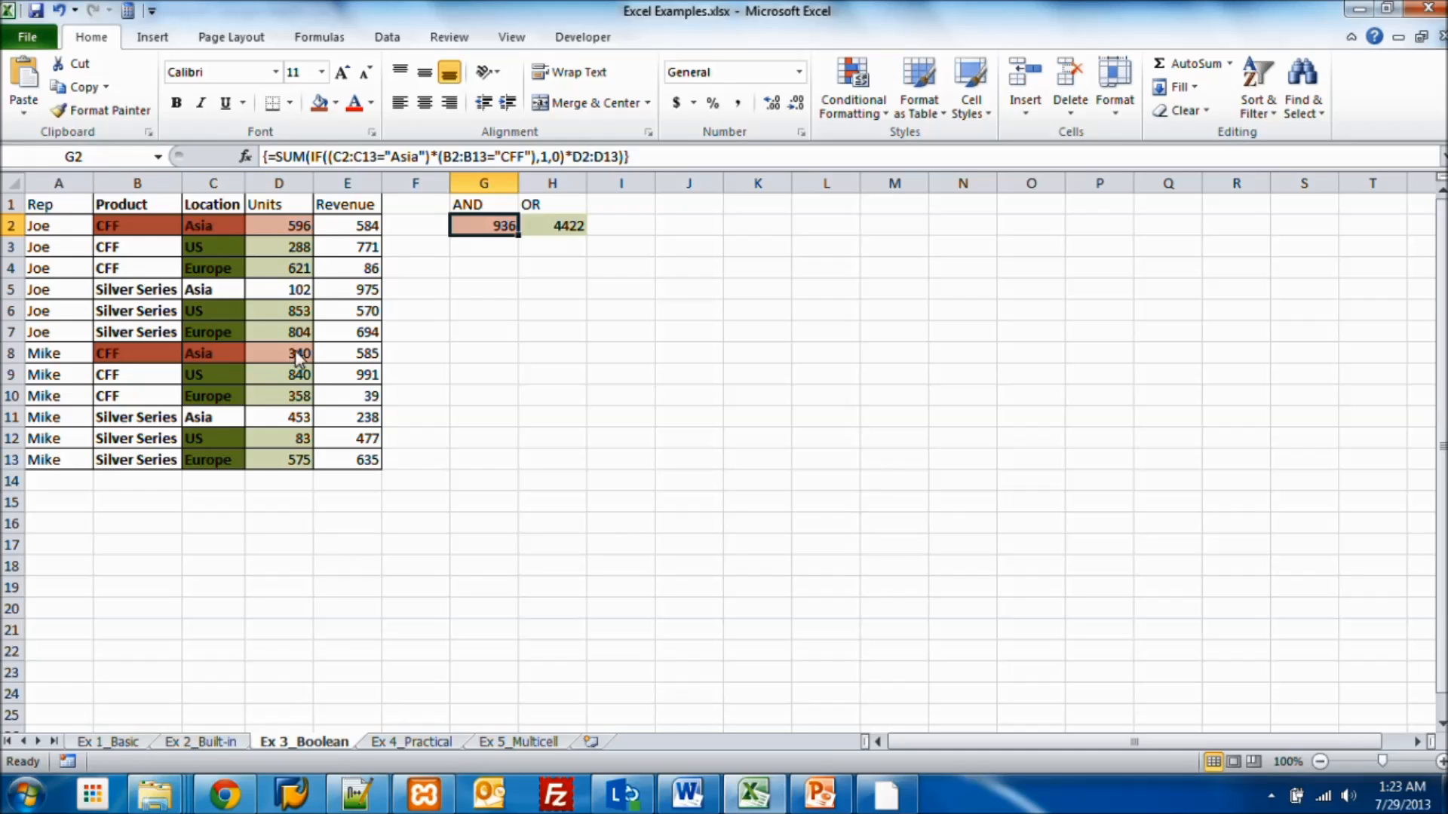
Step: In the H2 OR formula, highlight the C2:C13="US" condition, the C2:C13="Europe" condition, and the value-if-true argument 1
{"action": "left_click", "coordinate": [546, 231]}
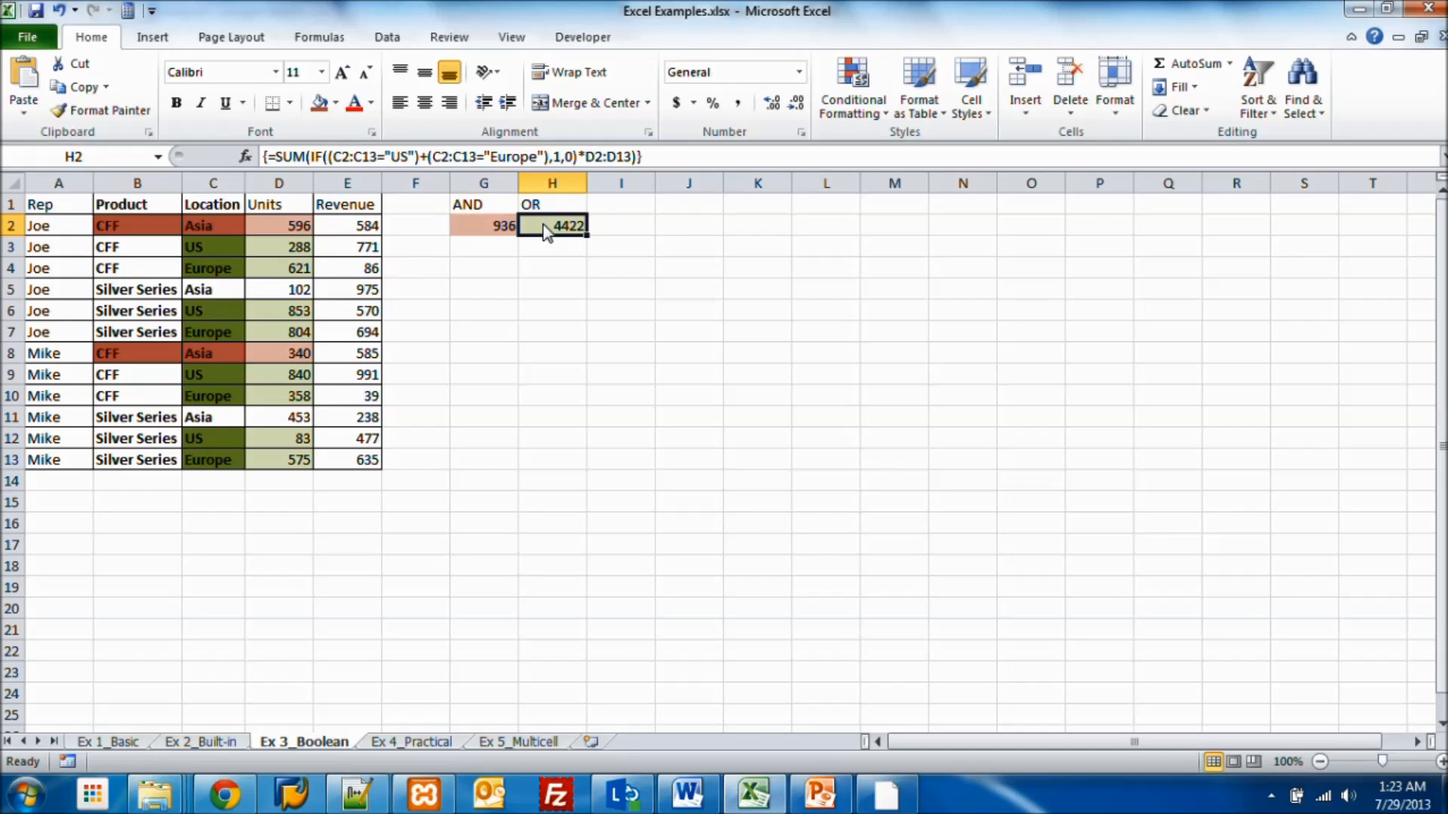
{"action": "left_click", "coordinate": [329, 159]}
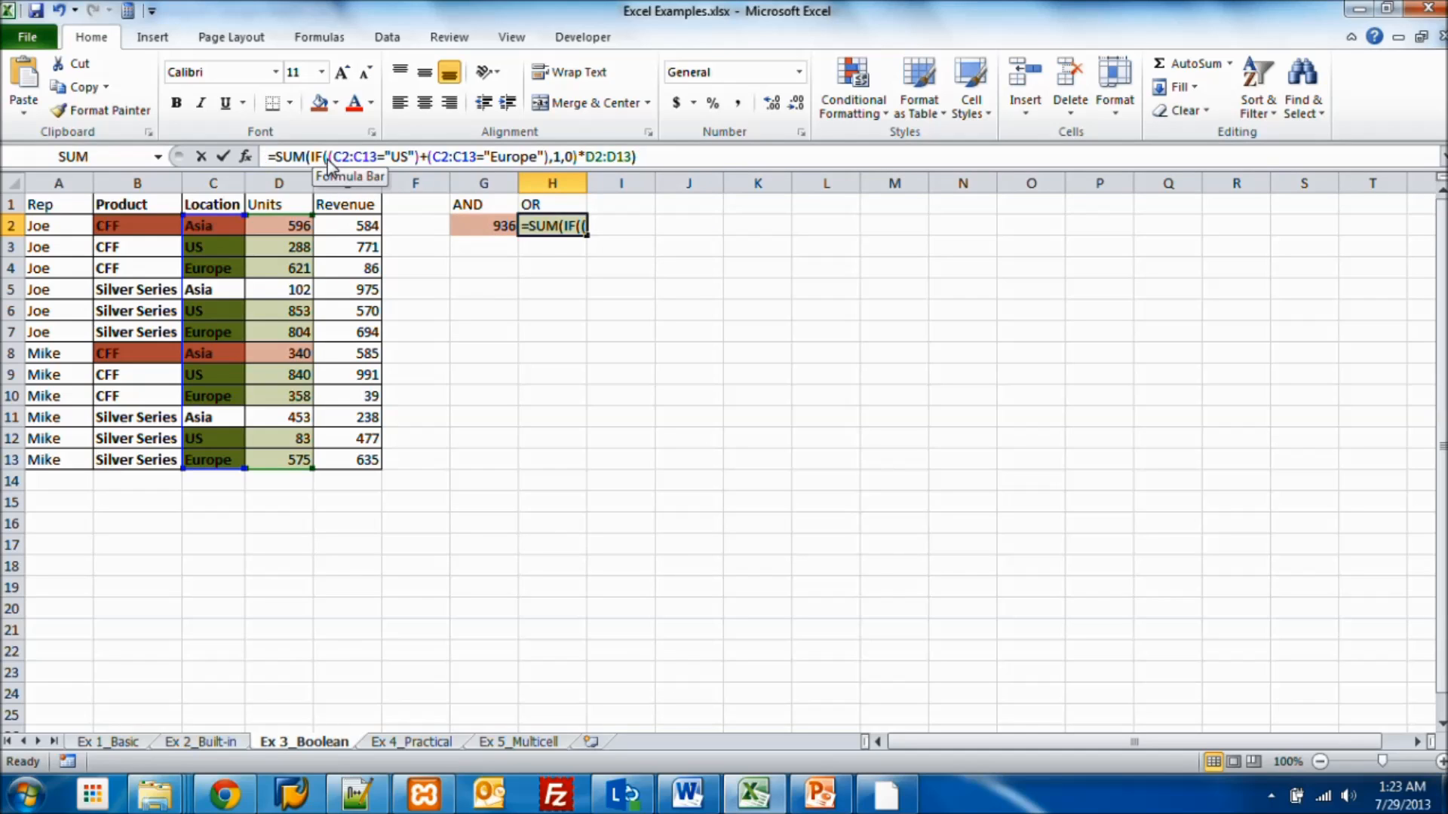
{"action": "left_click_drag", "start_coordinate": [330, 162], "coordinate": [421, 162]}
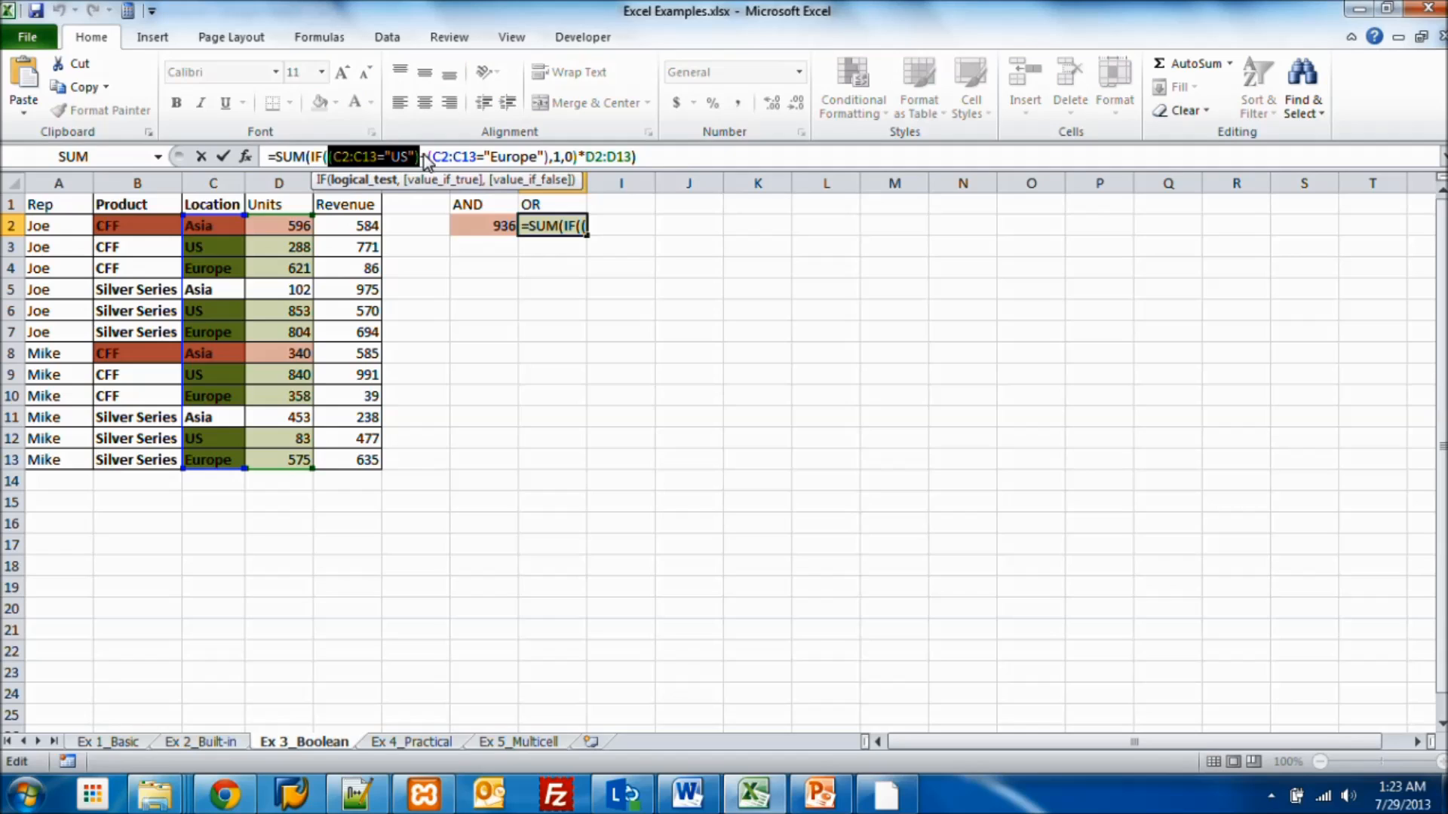
{"action": "left_click_drag", "start_coordinate": [426, 160], "coordinate": [549, 166]}
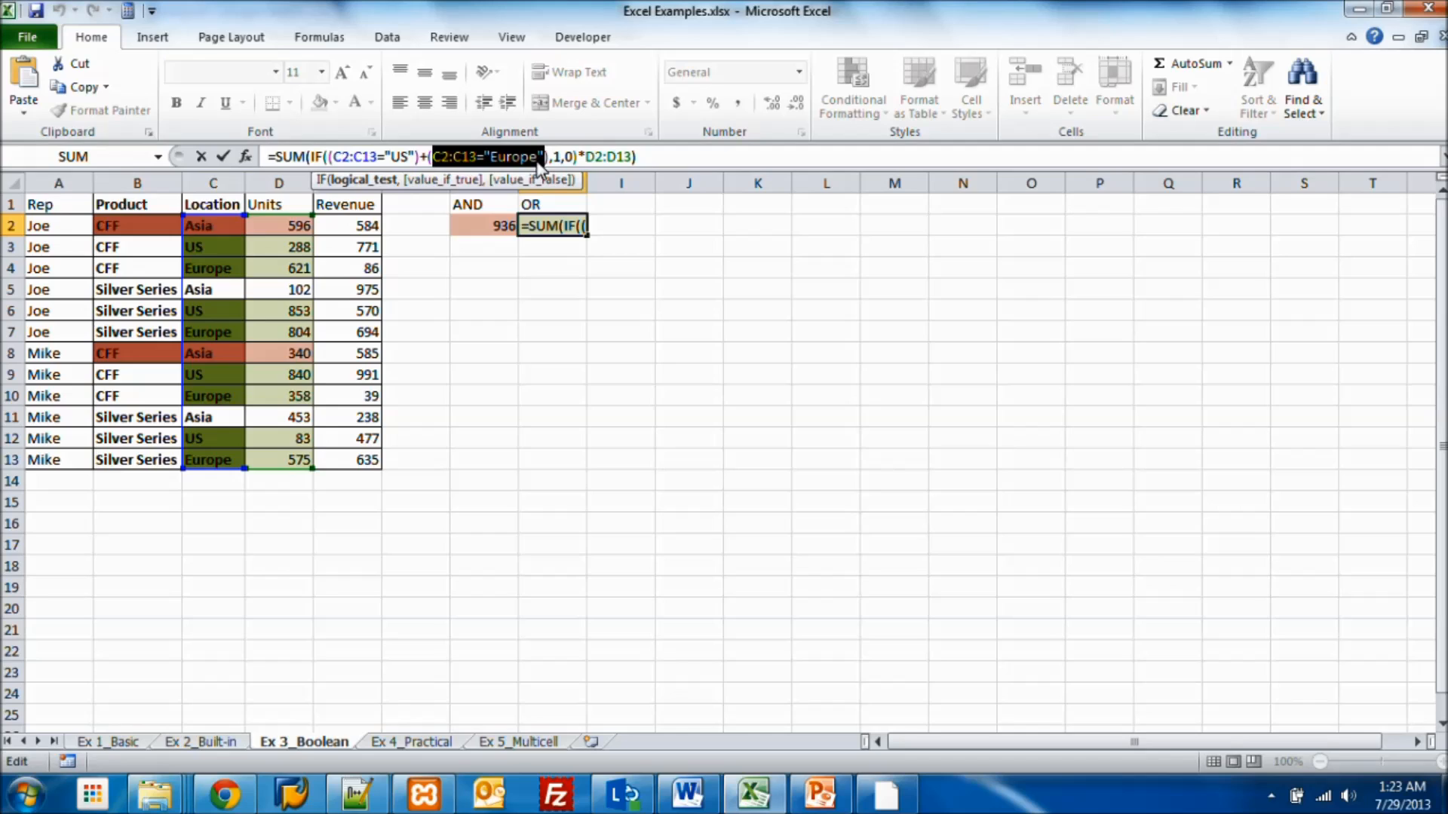
{"action": "left_click_drag", "start_coordinate": [553, 160], "coordinate": [564, 161]}
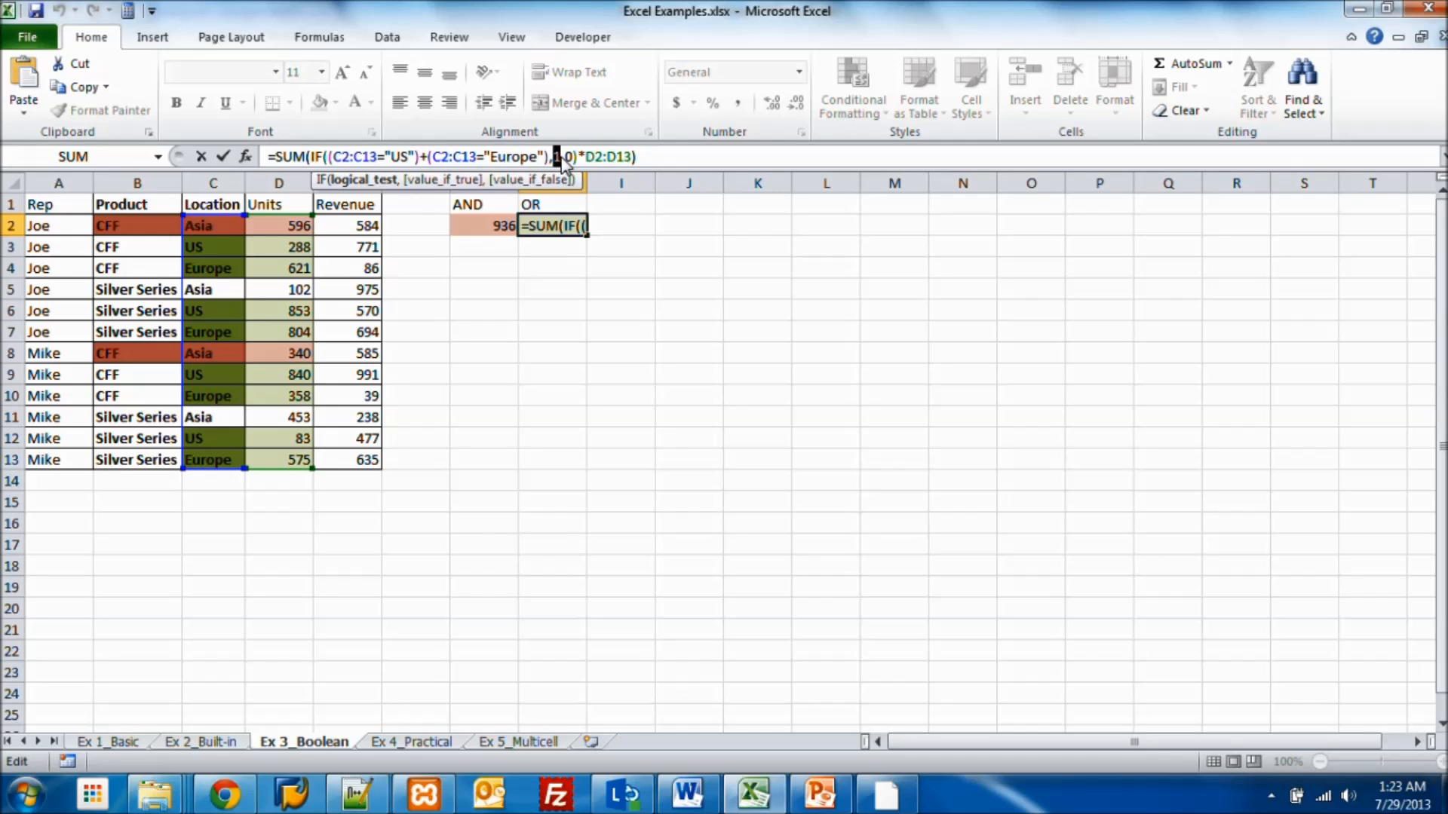
Step: Highlight the value-if-false argument 0 and all the IF arguments in H2, re-enter it as an array formula, and select units D12:D13
{"action": "left_click_drag", "start_coordinate": [338, 161], "coordinate": [553, 165]}
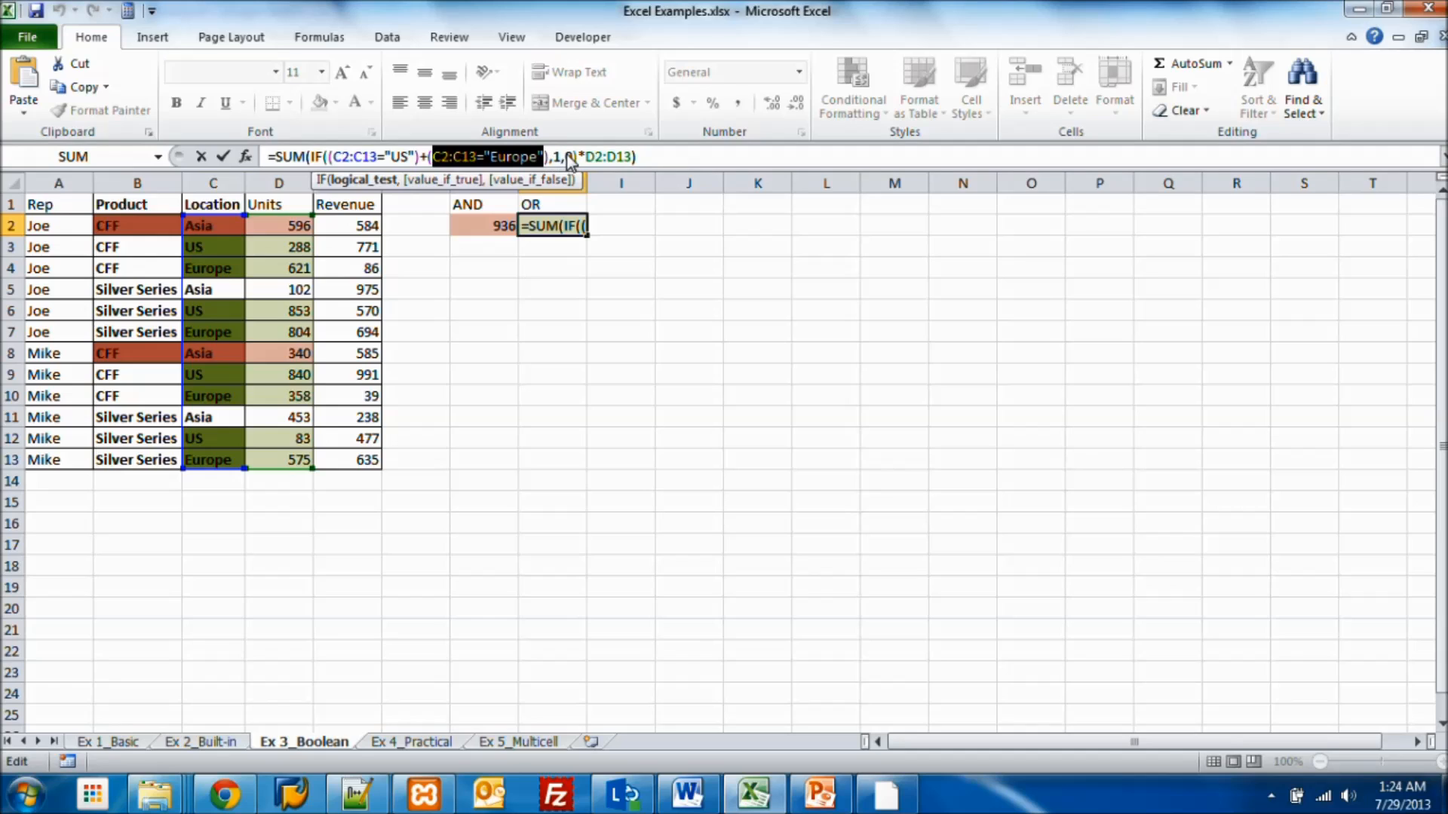
{"action": "left_click", "coordinate": [571, 160]}
{"action": "double_click", "coordinate": [570, 158]}
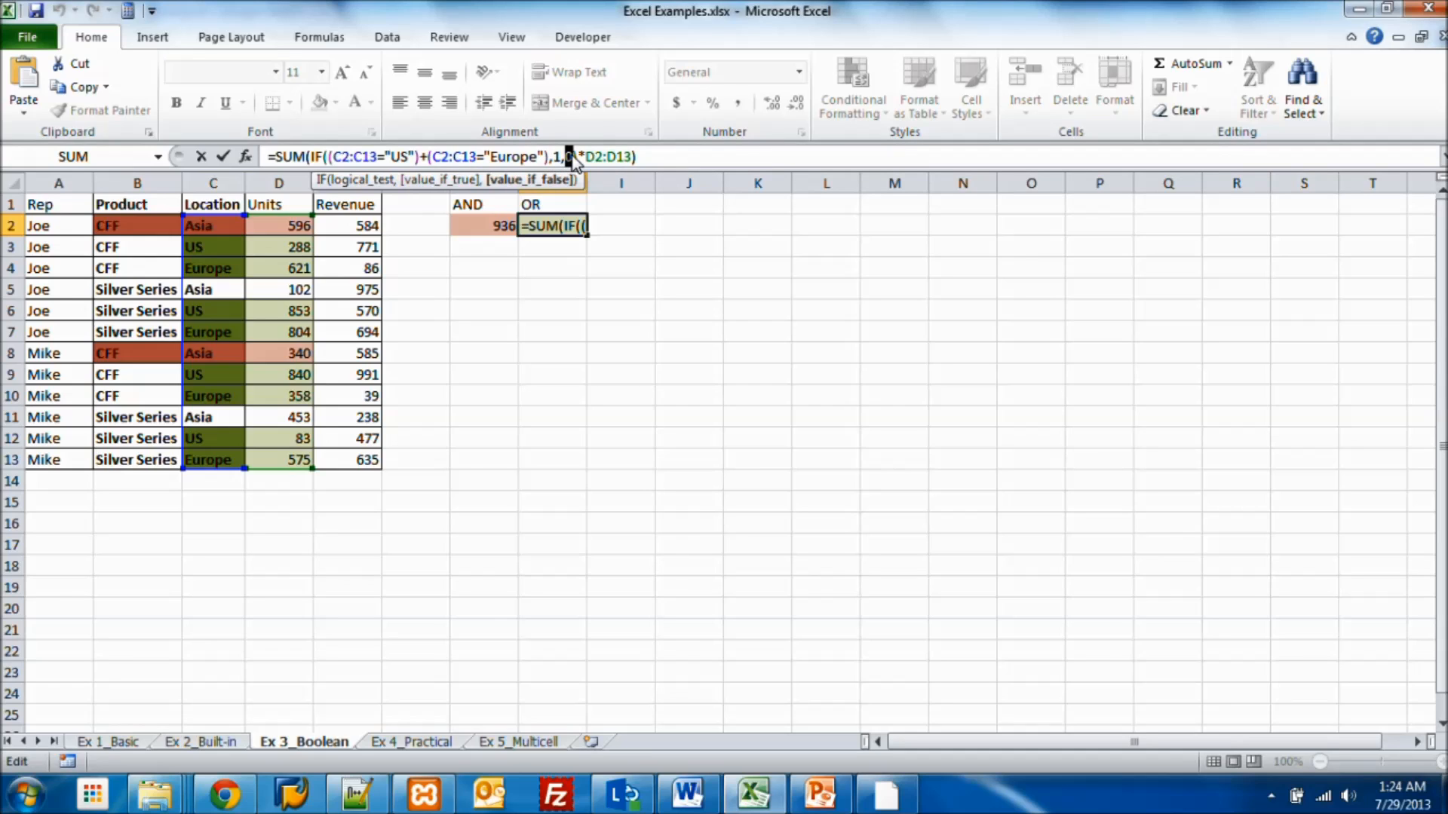
{"action": "left_click_drag", "start_coordinate": [327, 162], "coordinate": [588, 160]}
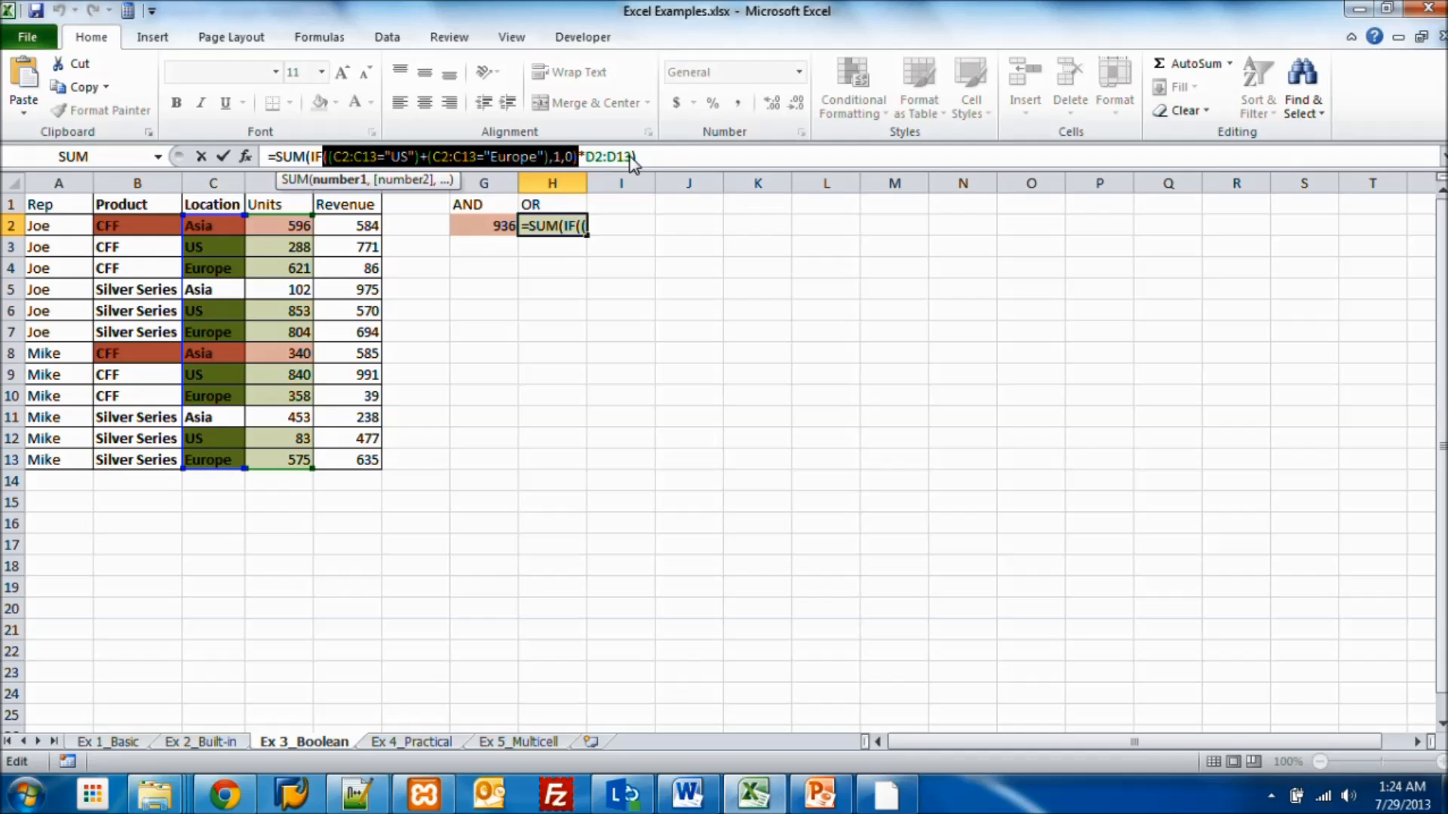
{"action": "key", "text": "ctrl+shift+Return"}
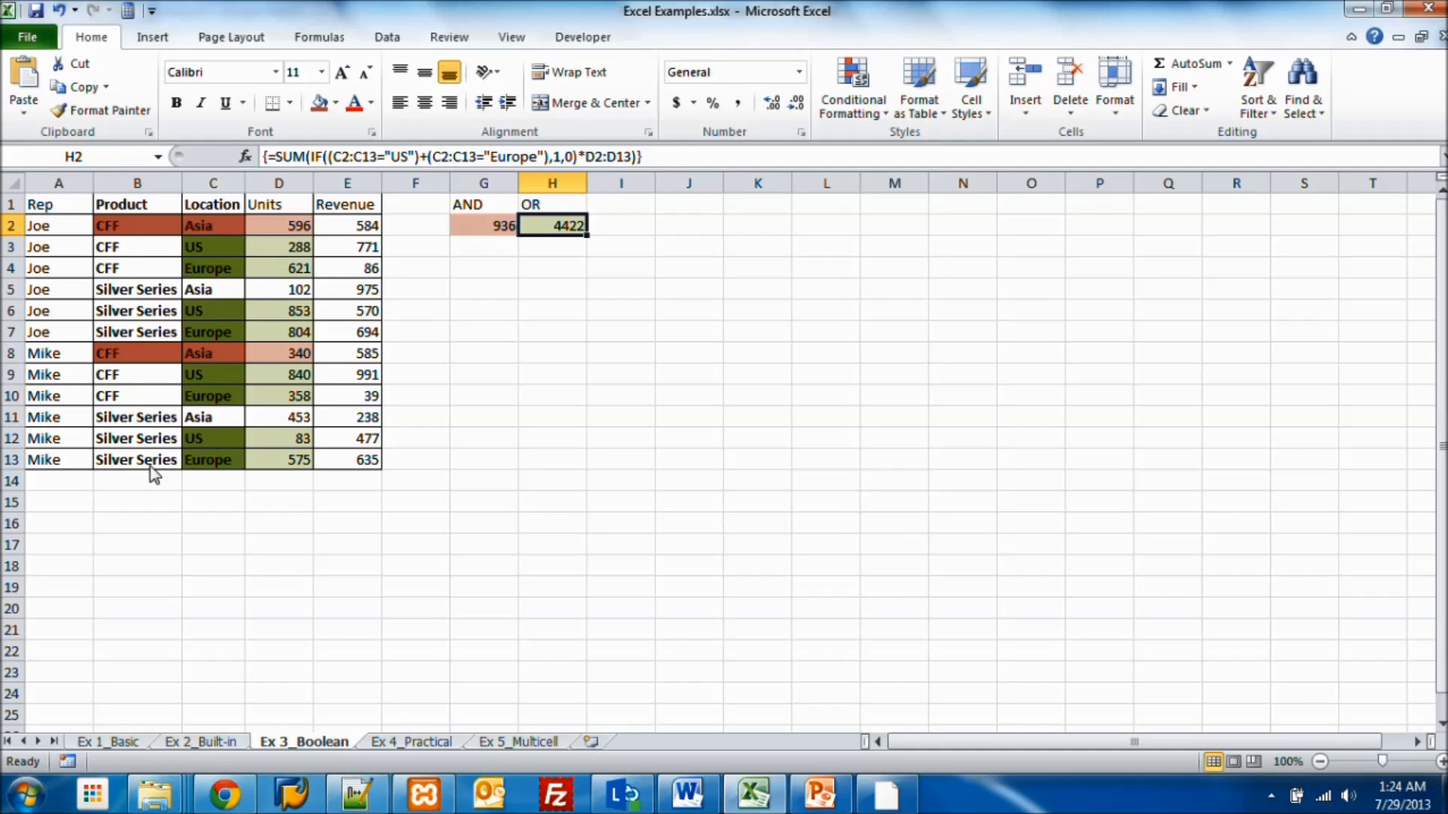
{"action": "left_click_drag", "start_coordinate": [280, 462], "coordinate": [280, 452]}
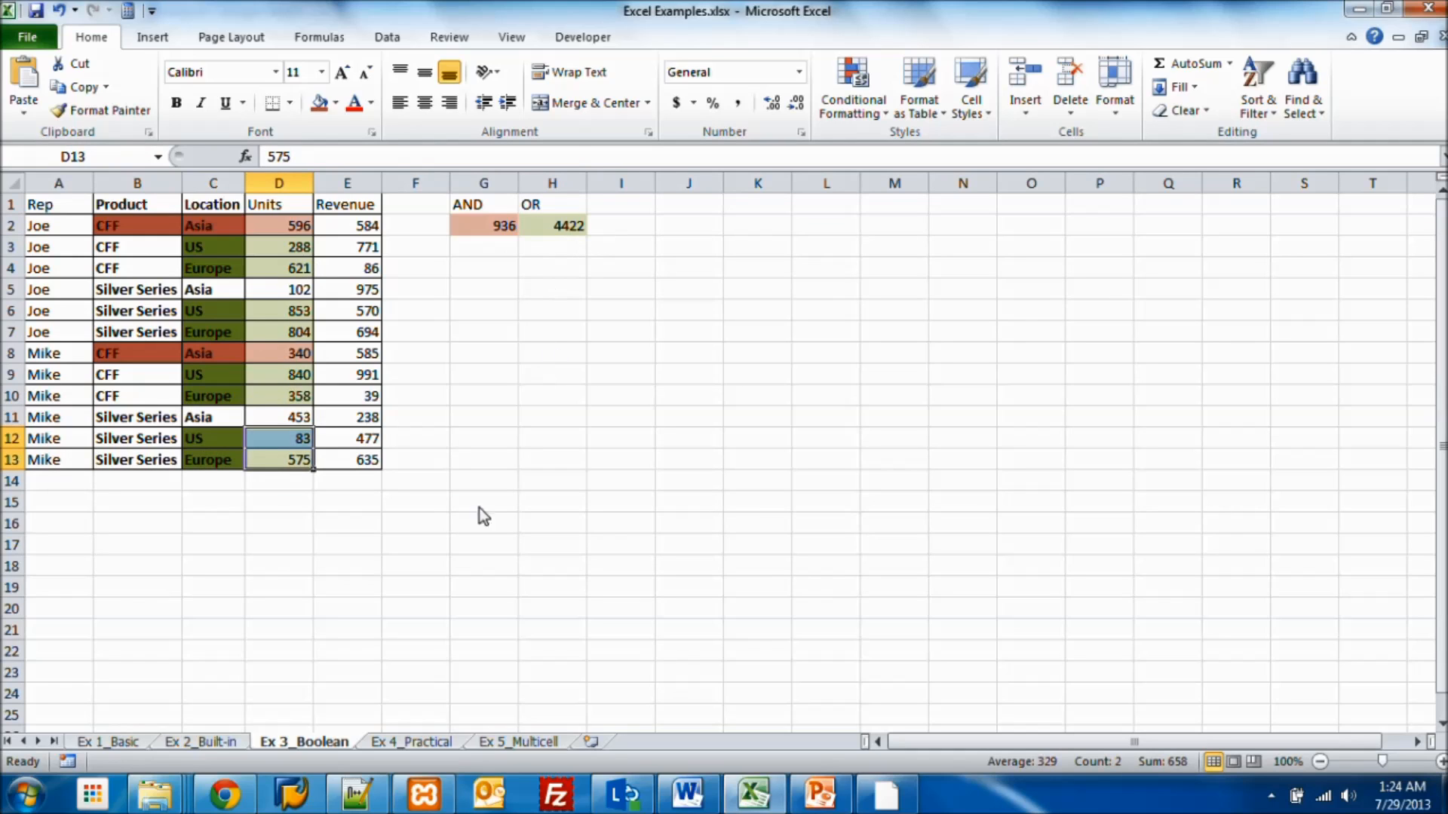
Step: On the Ex 4_Practical sheet, examine the normal SUM in H2, the Units range D2:D13, and the error cell D9
{"action": "left_click", "coordinate": [420, 742]}
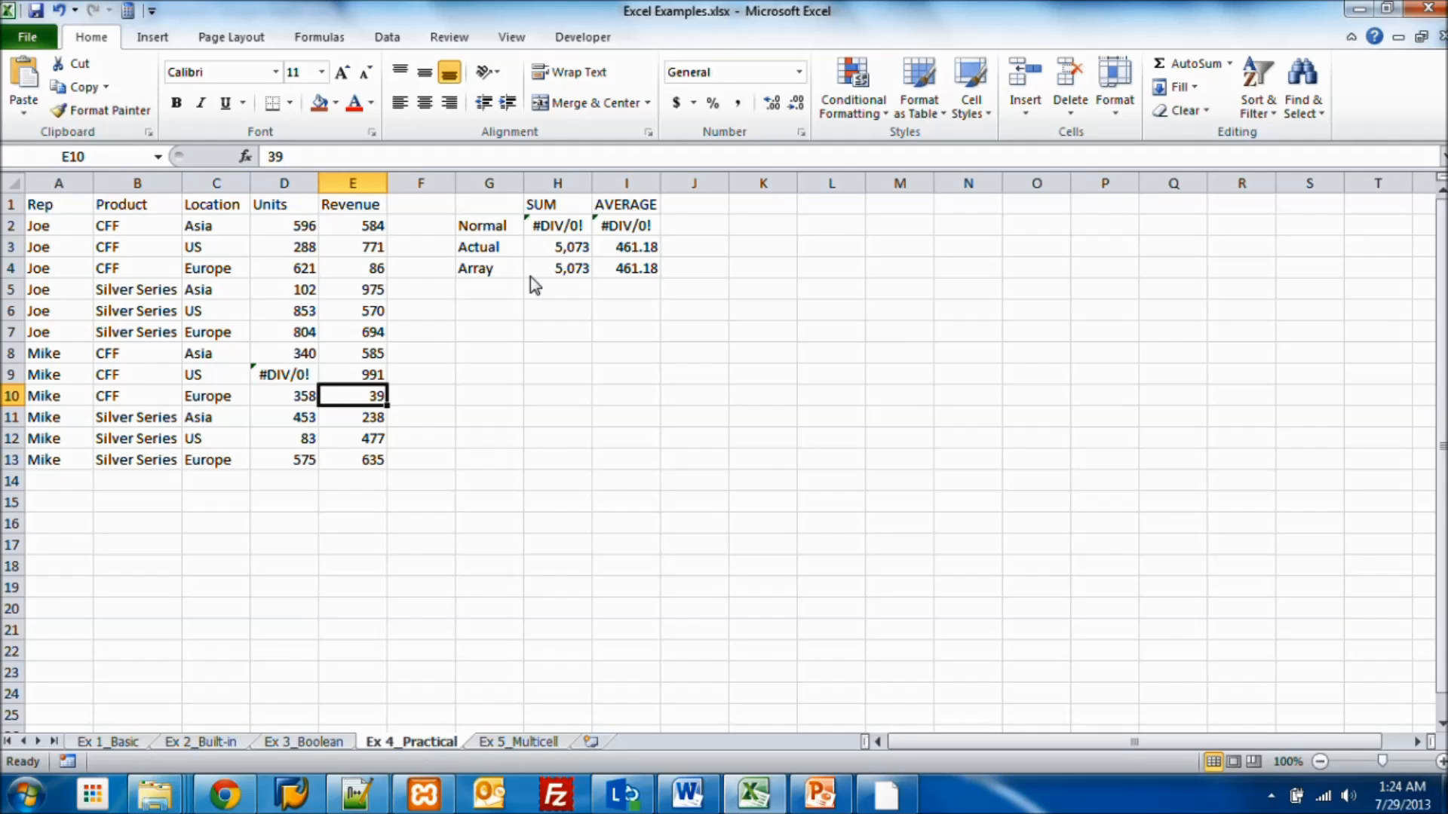
{"action": "left_click", "coordinate": [575, 230]}
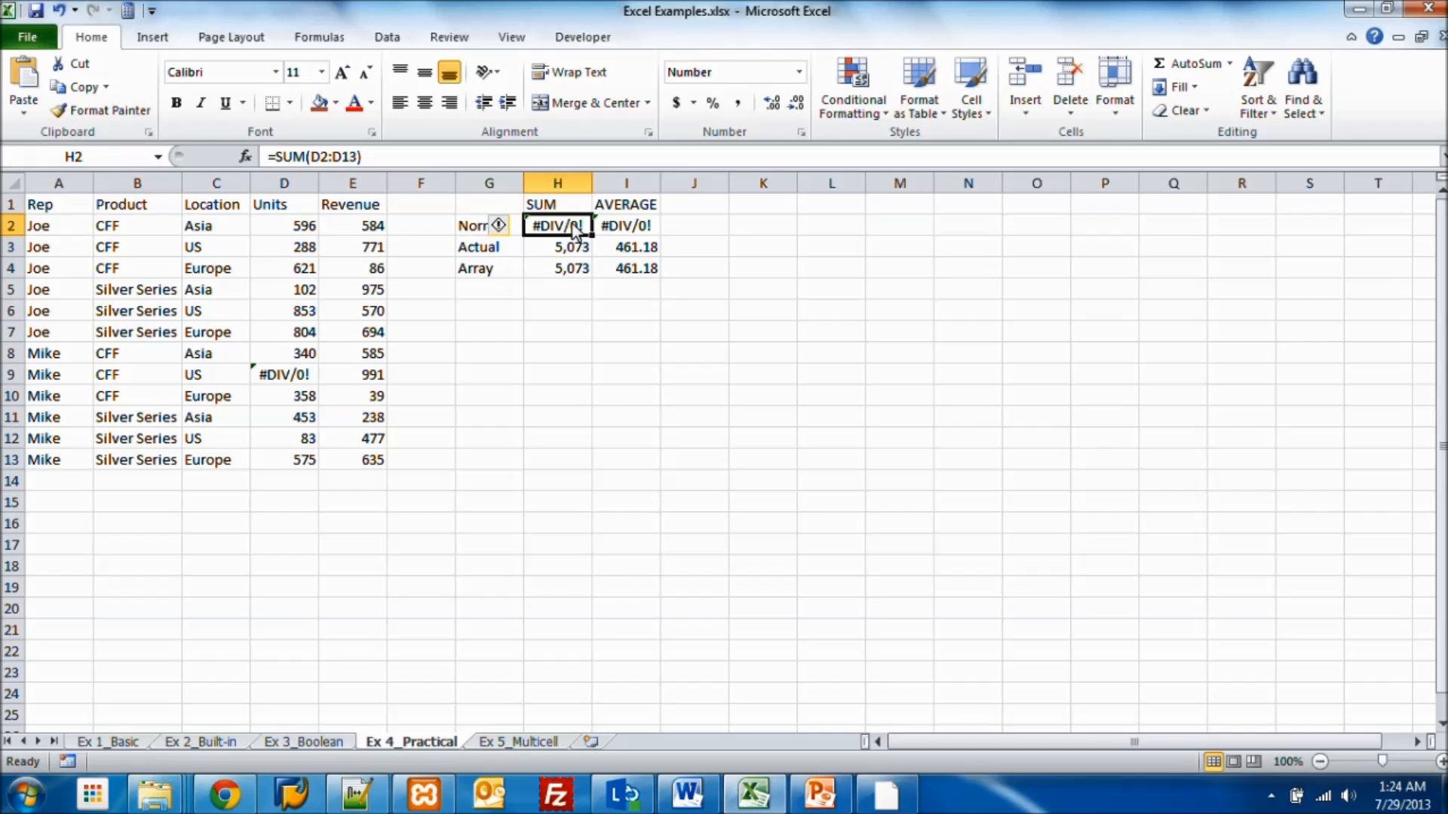
{"action": "left_click", "coordinate": [293, 228]}
{"action": "left_click_drag", "start_coordinate": [287, 251], "coordinate": [294, 461]}
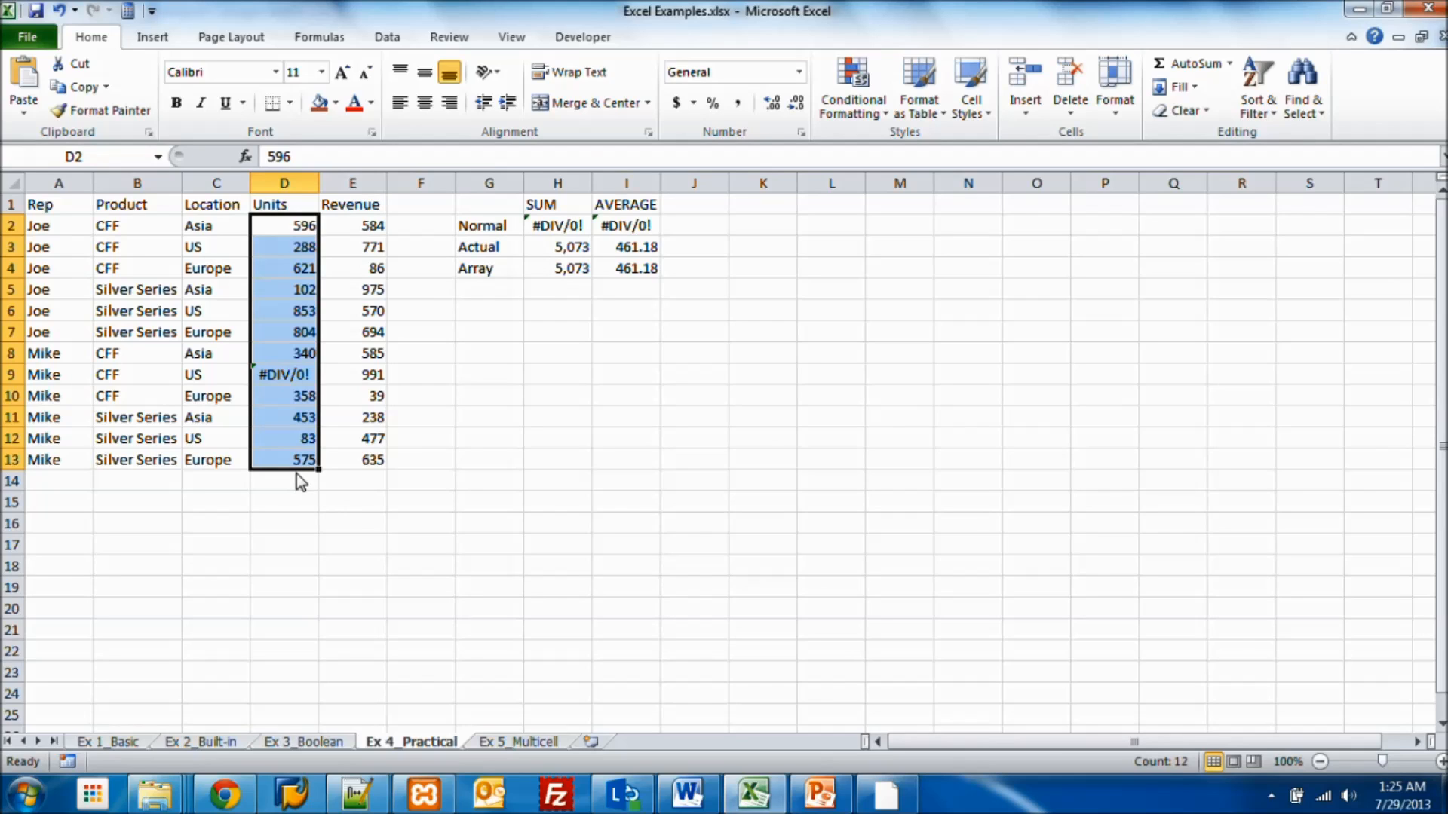
{"action": "left_click", "coordinate": [295, 378]}
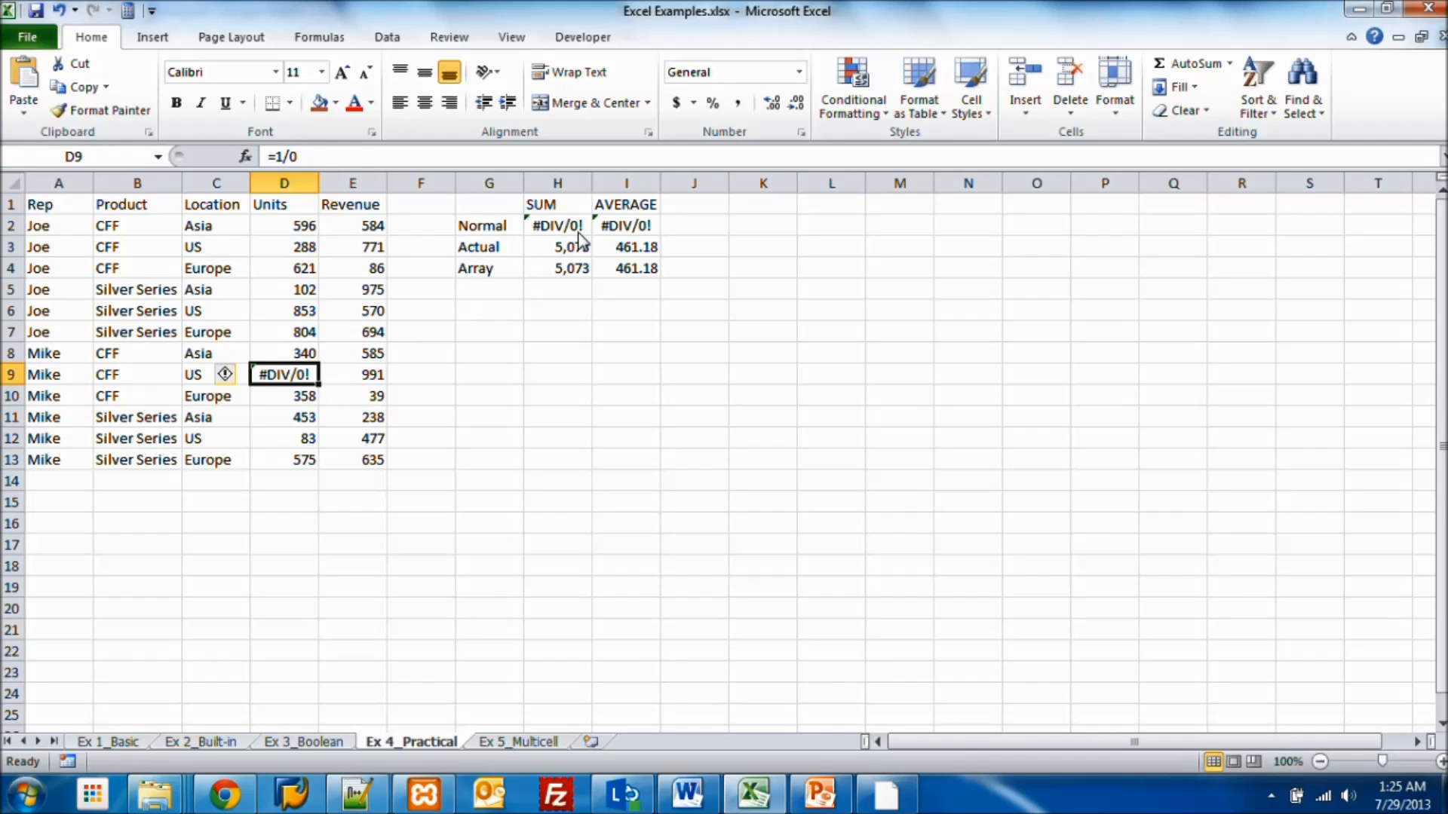
Step: Inspect the ranges used by the normal SUM formula in H2 and AVERAGE formula in I2, highlighting D2:D13 in the AVERAGE
{"action": "left_click", "coordinate": [573, 228]}
{"action": "left_click", "coordinate": [428, 162]}
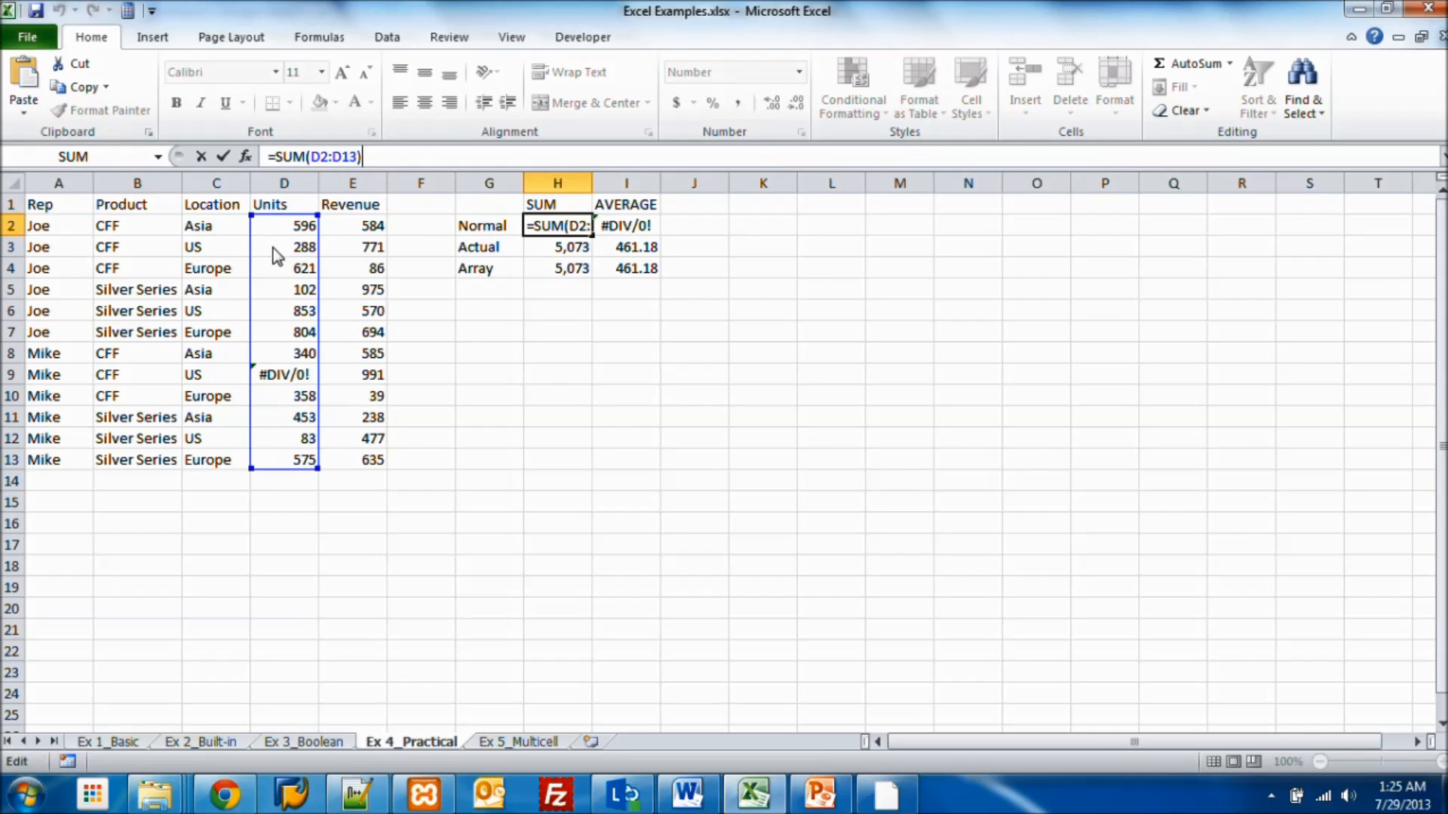
{"action": "left_click", "coordinate": [636, 230]}
{"action": "left_click_drag", "start_coordinate": [344, 156], "coordinate": [389, 157]}
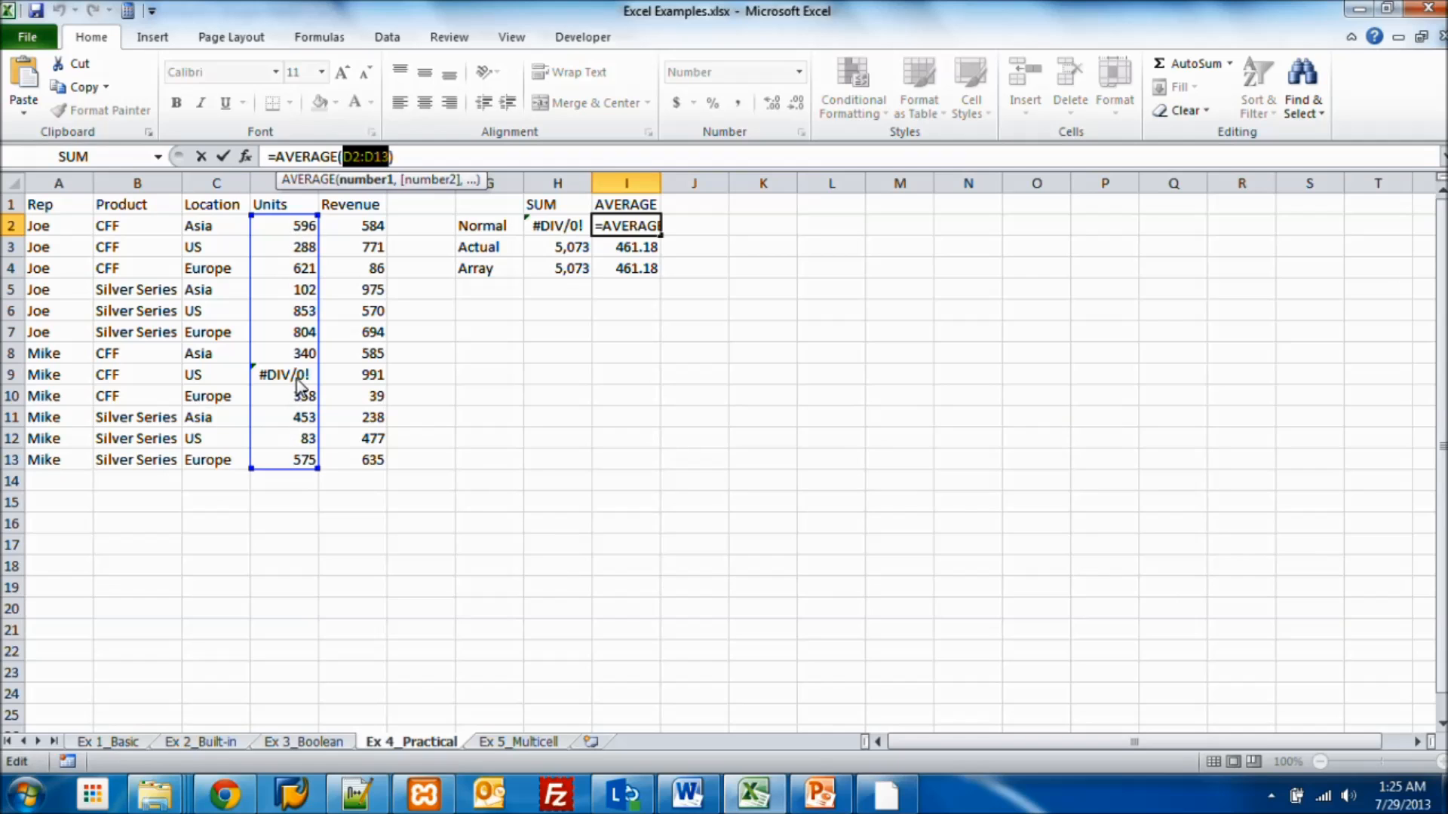
{"action": "left_click", "coordinate": [431, 160]}
Step: Inspect the ranges in the Actual SUM formula in H3, and re-enter it unchanged
{"action": "left_click", "coordinate": [569, 248]}
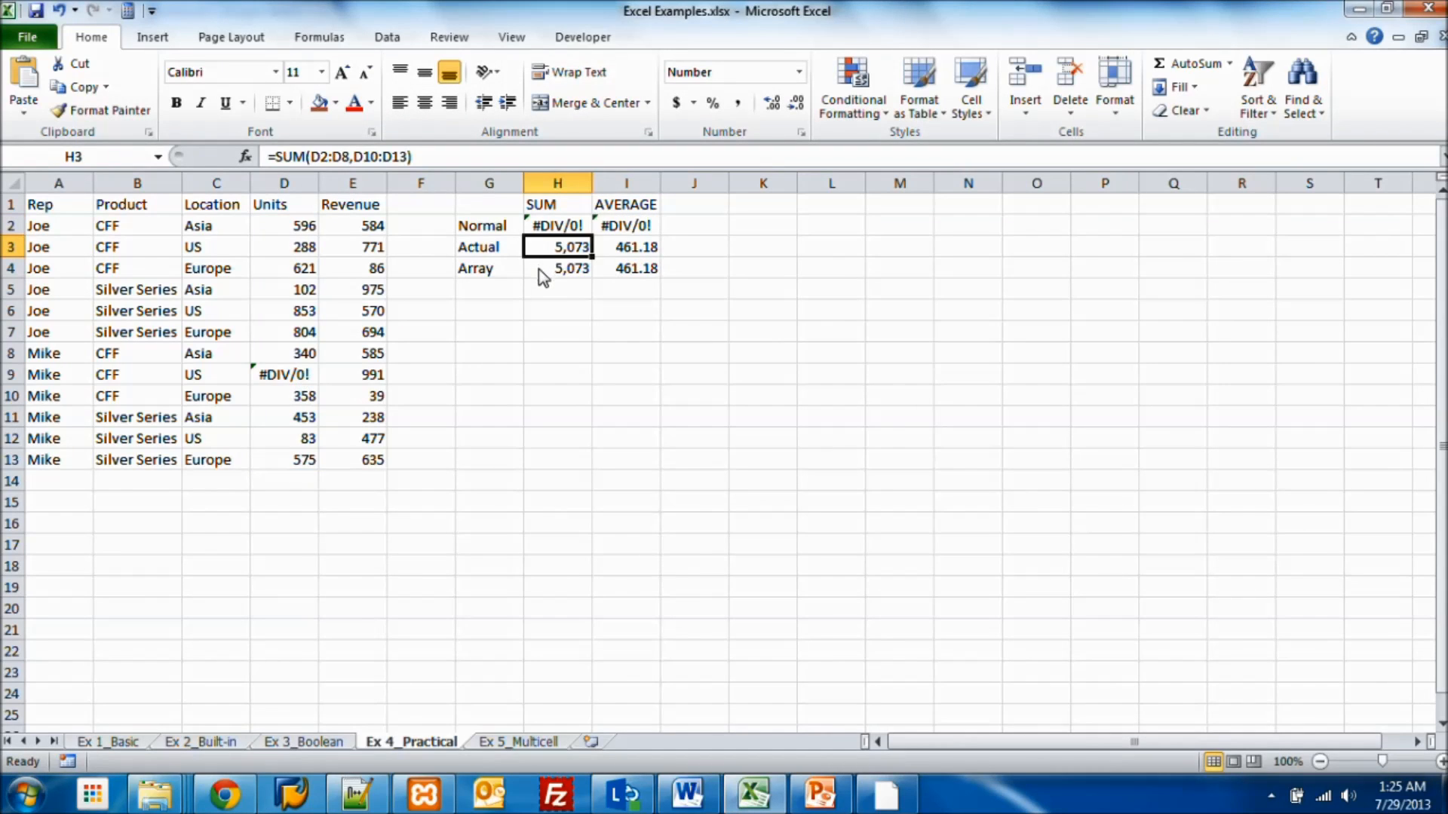
{"action": "left_click", "coordinate": [436, 159]}
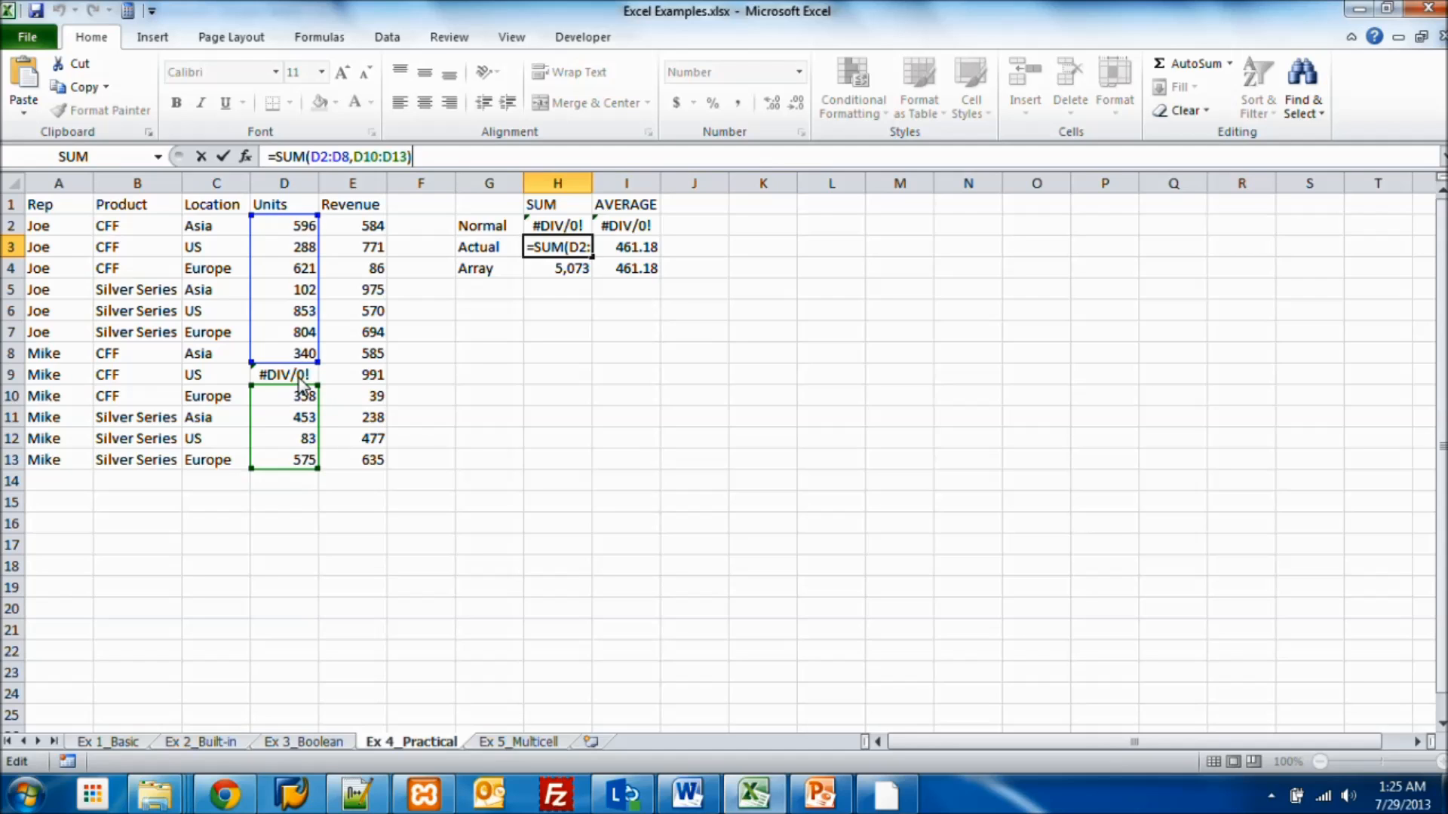
{"action": "key", "text": "ctrl+Return"}
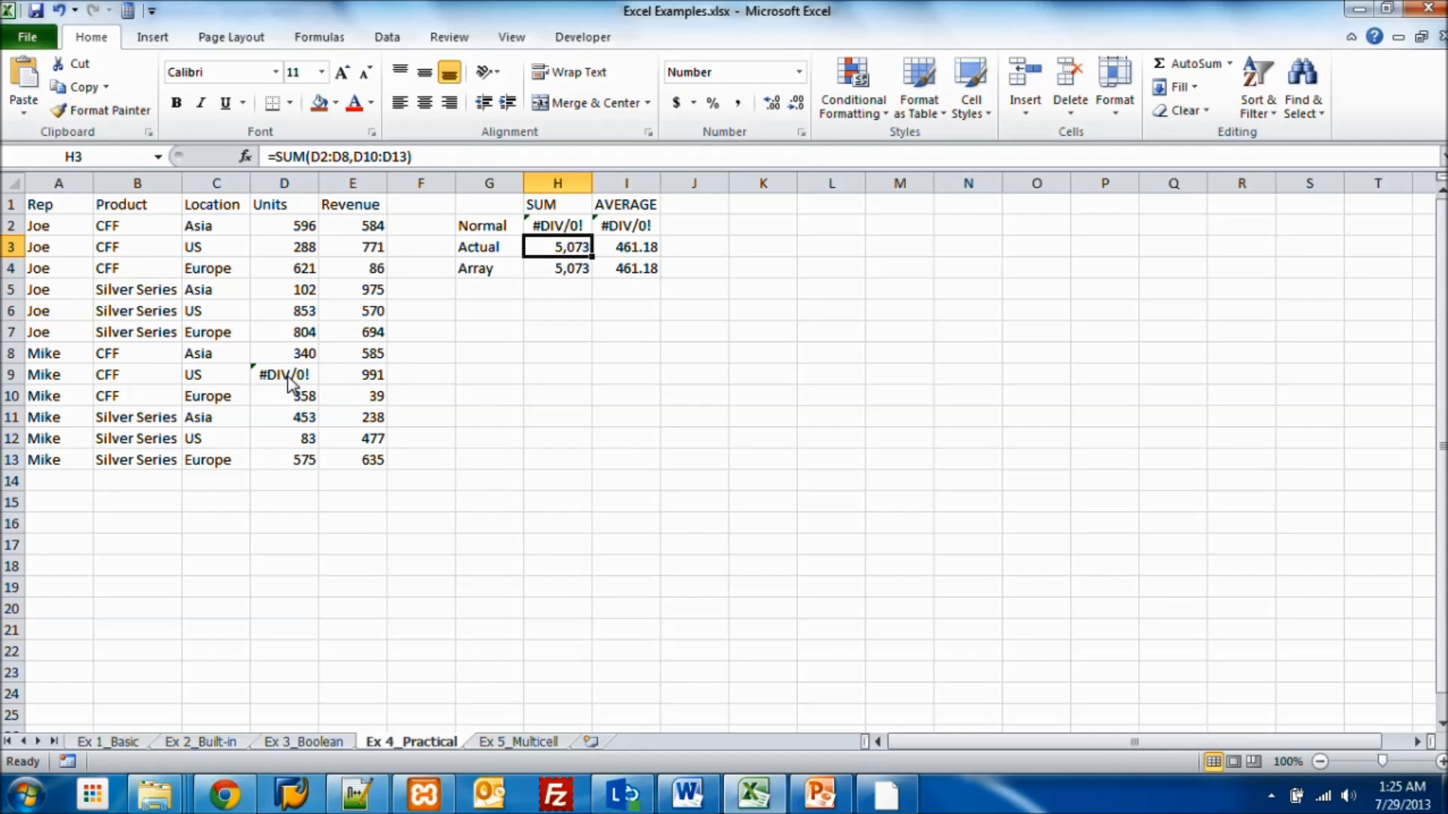
Step: Highlight the ISERROR(D2:D13) test, FALSE, and D2:D13 arguments in the H4 formula, and re-enter it as an array formula
{"action": "left_click", "coordinate": [582, 272]}
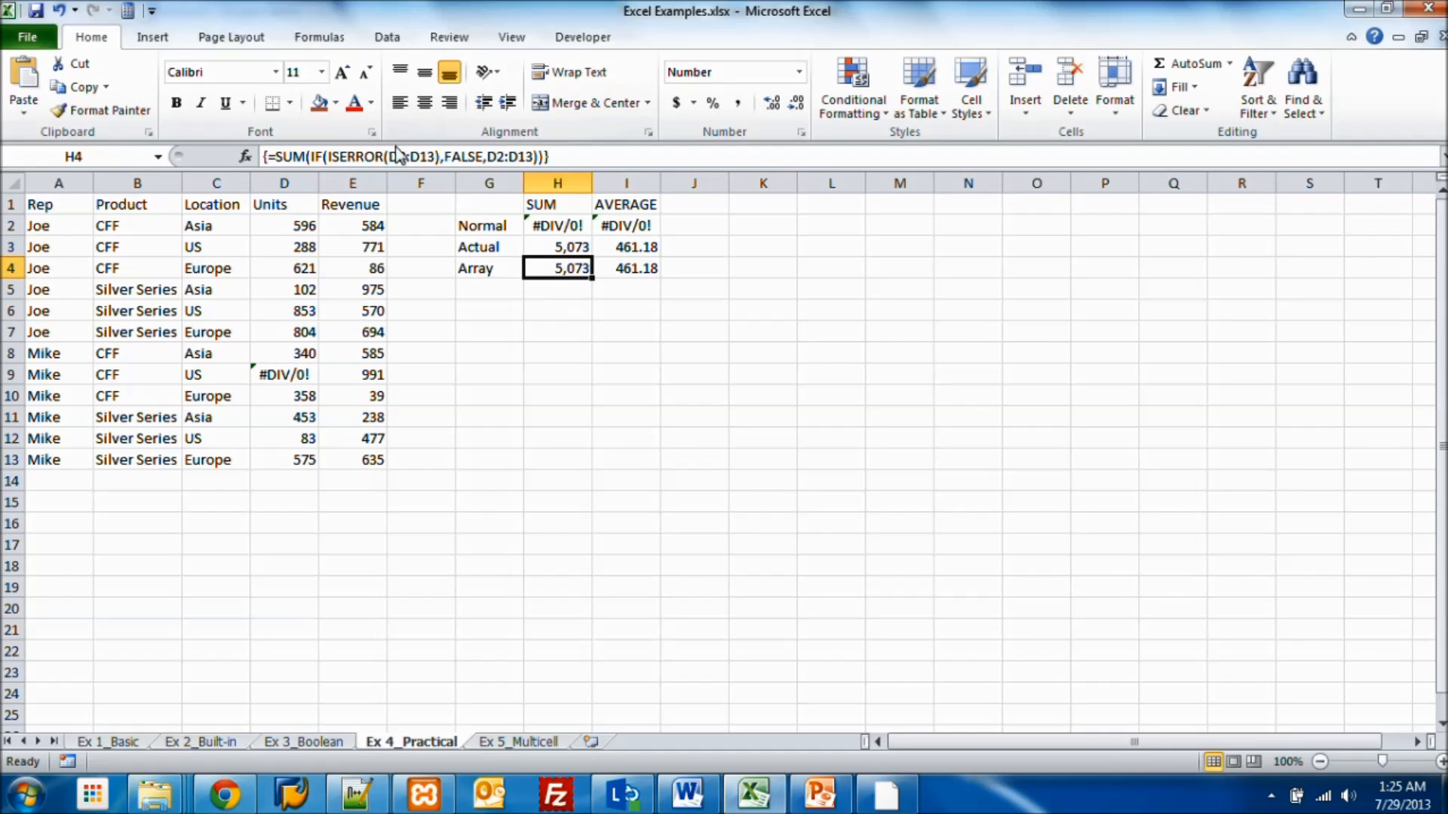
{"action": "left_click_drag", "start_coordinate": [325, 158], "coordinate": [386, 160]}
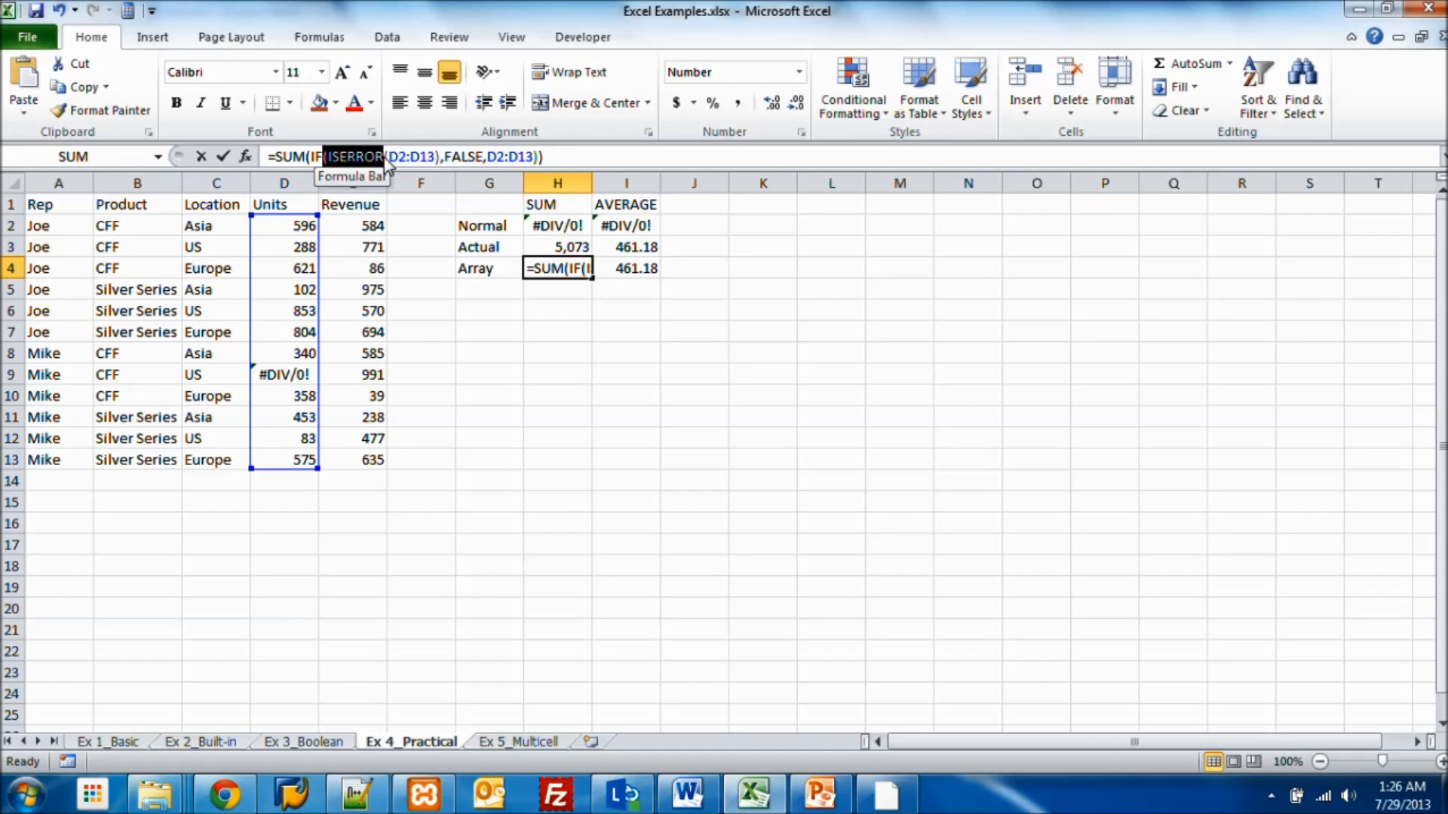
{"action": "left_click_drag", "start_coordinate": [385, 160], "coordinate": [437, 160]}
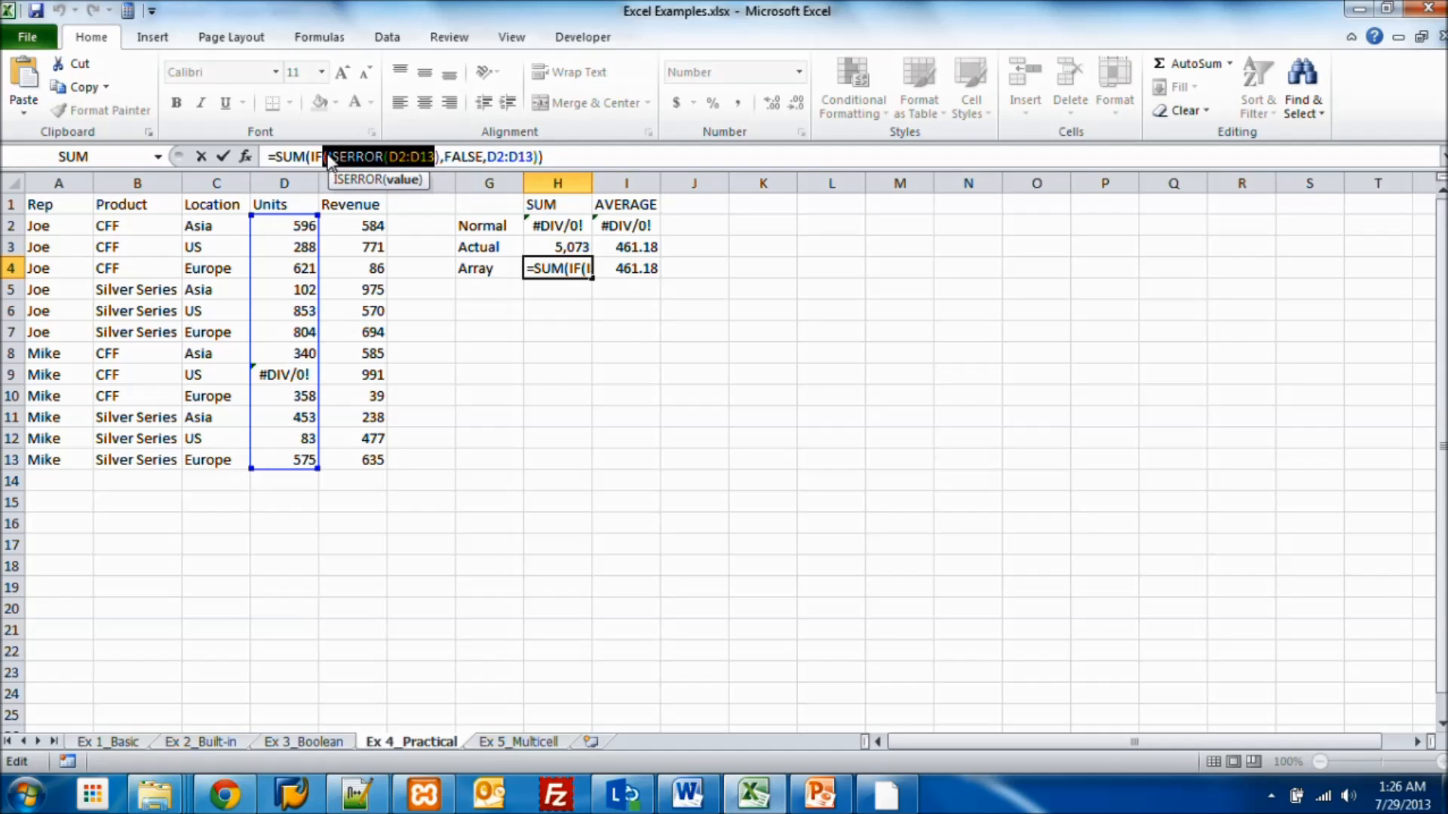
{"action": "left_click_drag", "start_coordinate": [445, 157], "coordinate": [483, 157]}
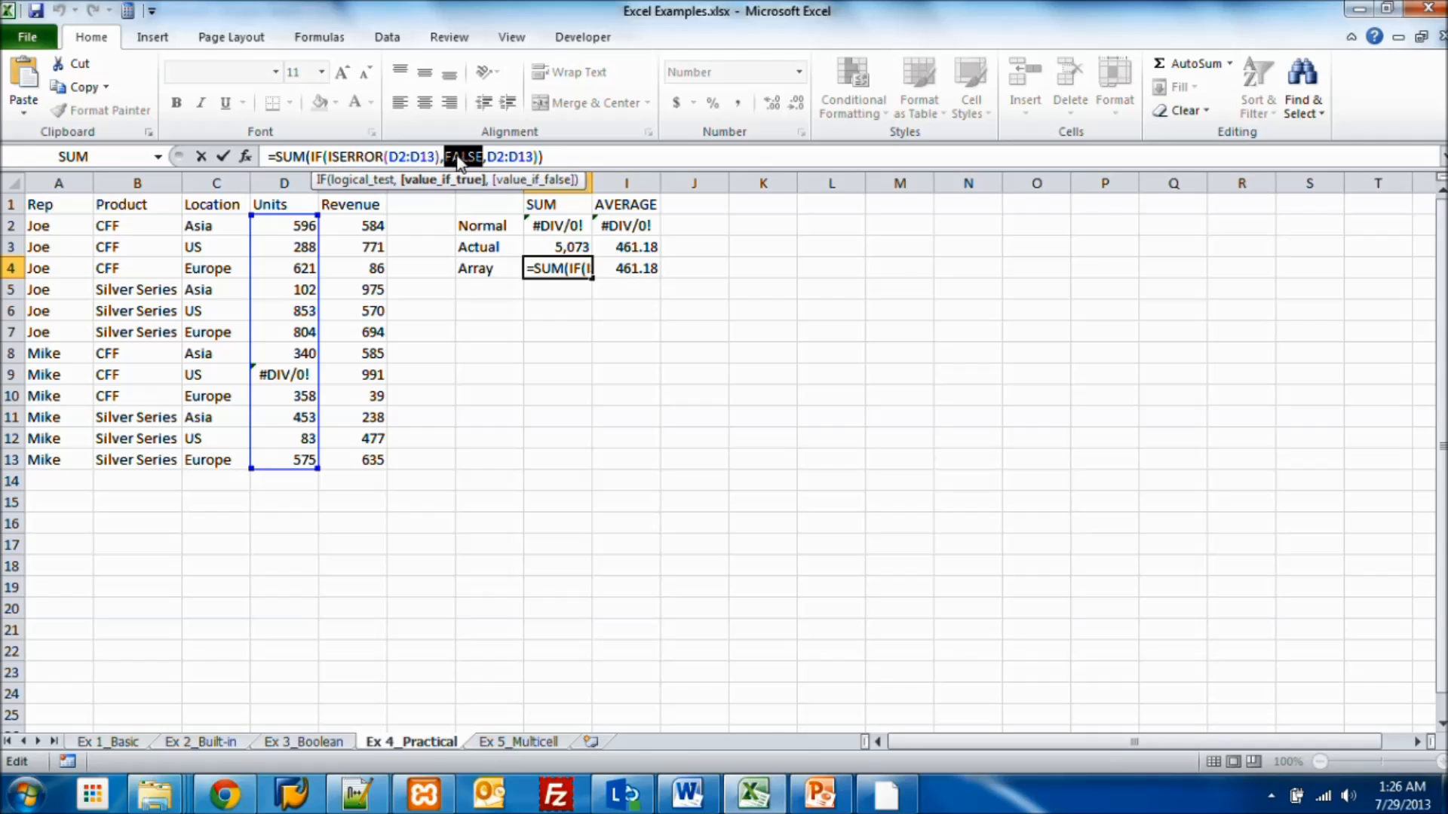
{"action": "left_click_drag", "start_coordinate": [486, 160], "coordinate": [534, 160]}
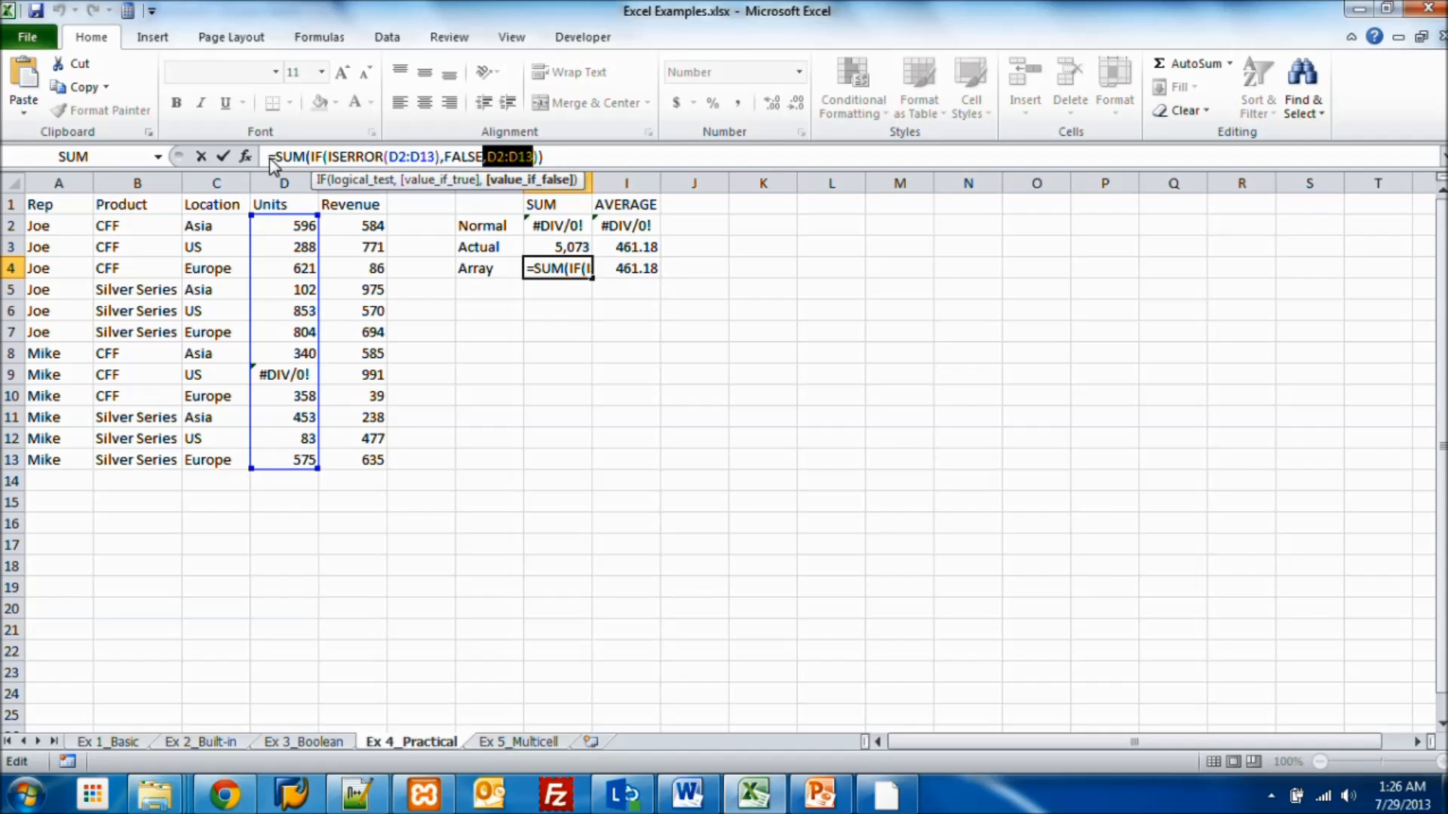
{"action": "key", "text": "ctrl+shift+Return"}
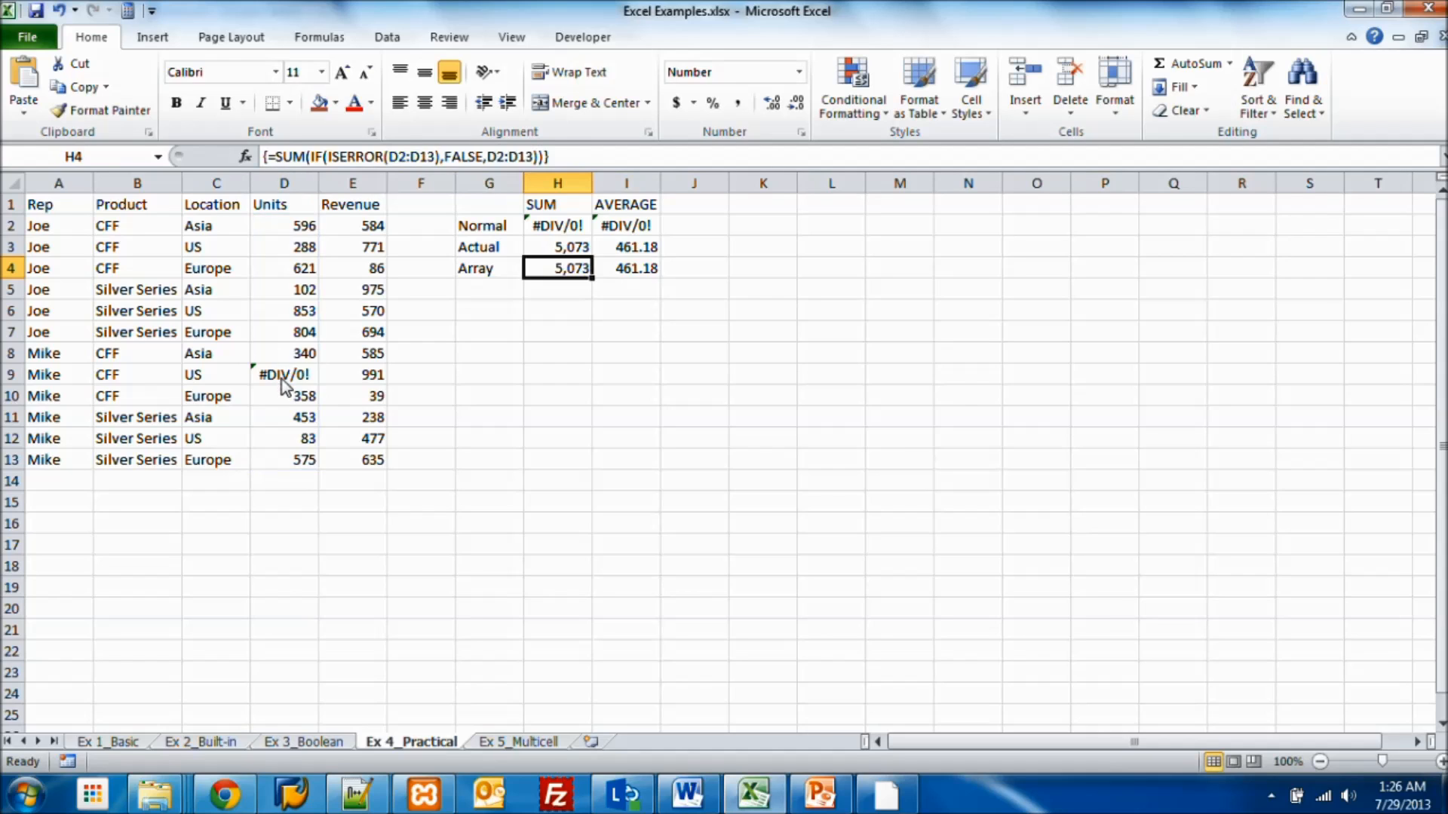
Step: Inspect the error cell D9 and compare the Array SUM in H4, the Actual SUM in H3, and the Array AVERAGE in I4
{"action": "left_click", "coordinate": [284, 377]}
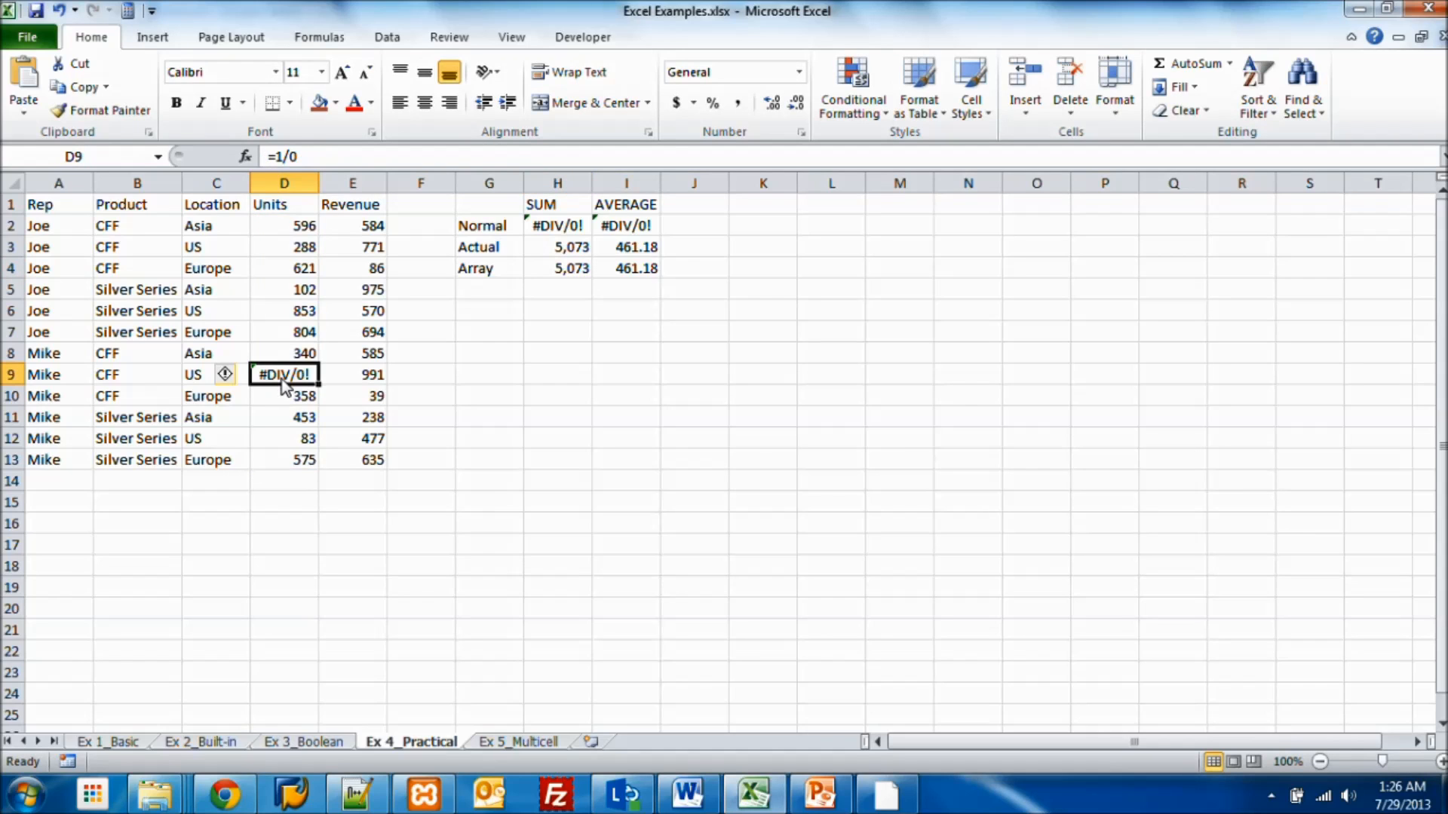
{"action": "left_click", "coordinate": [561, 273]}
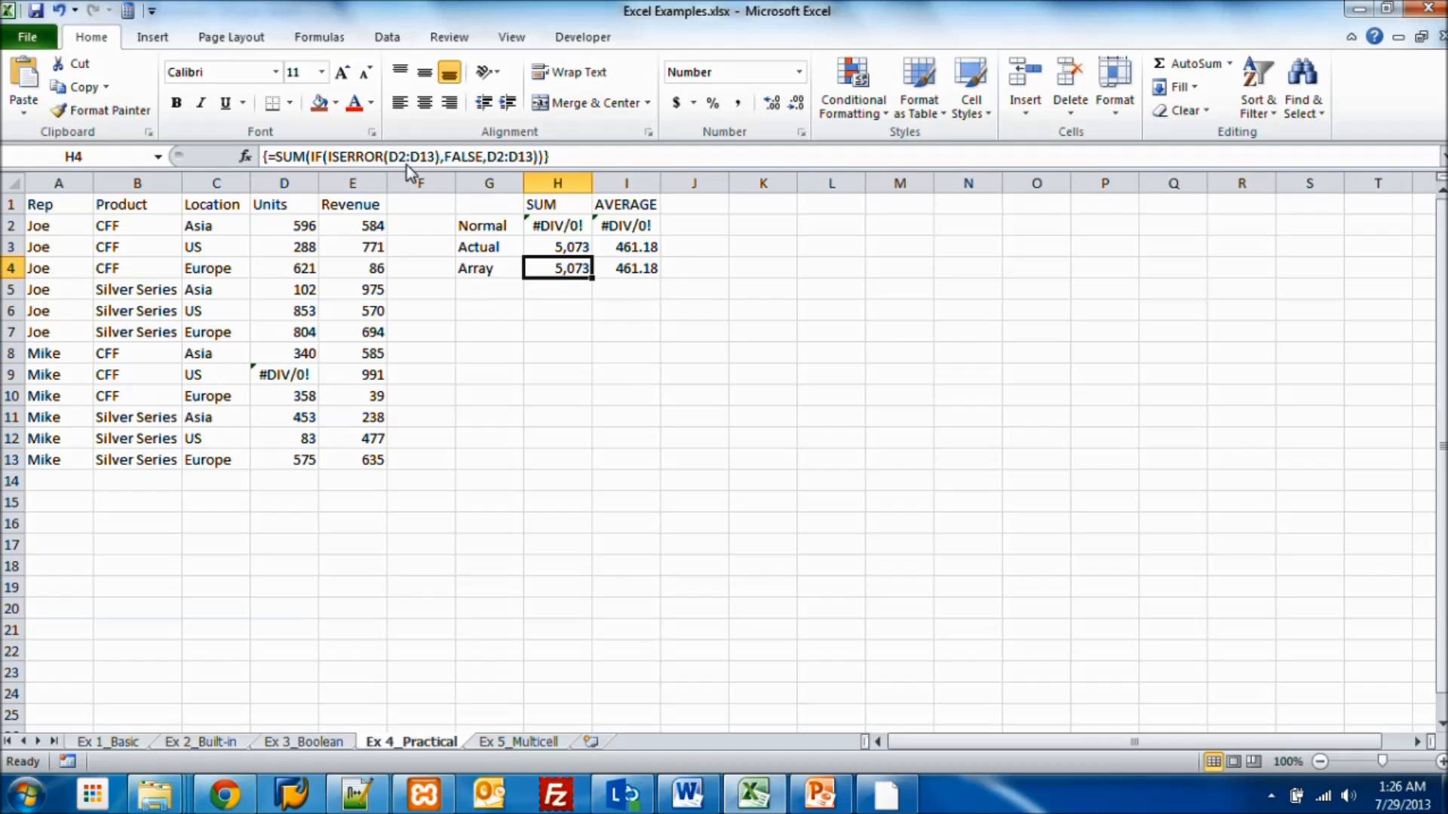
{"action": "left_click", "coordinate": [587, 256]}
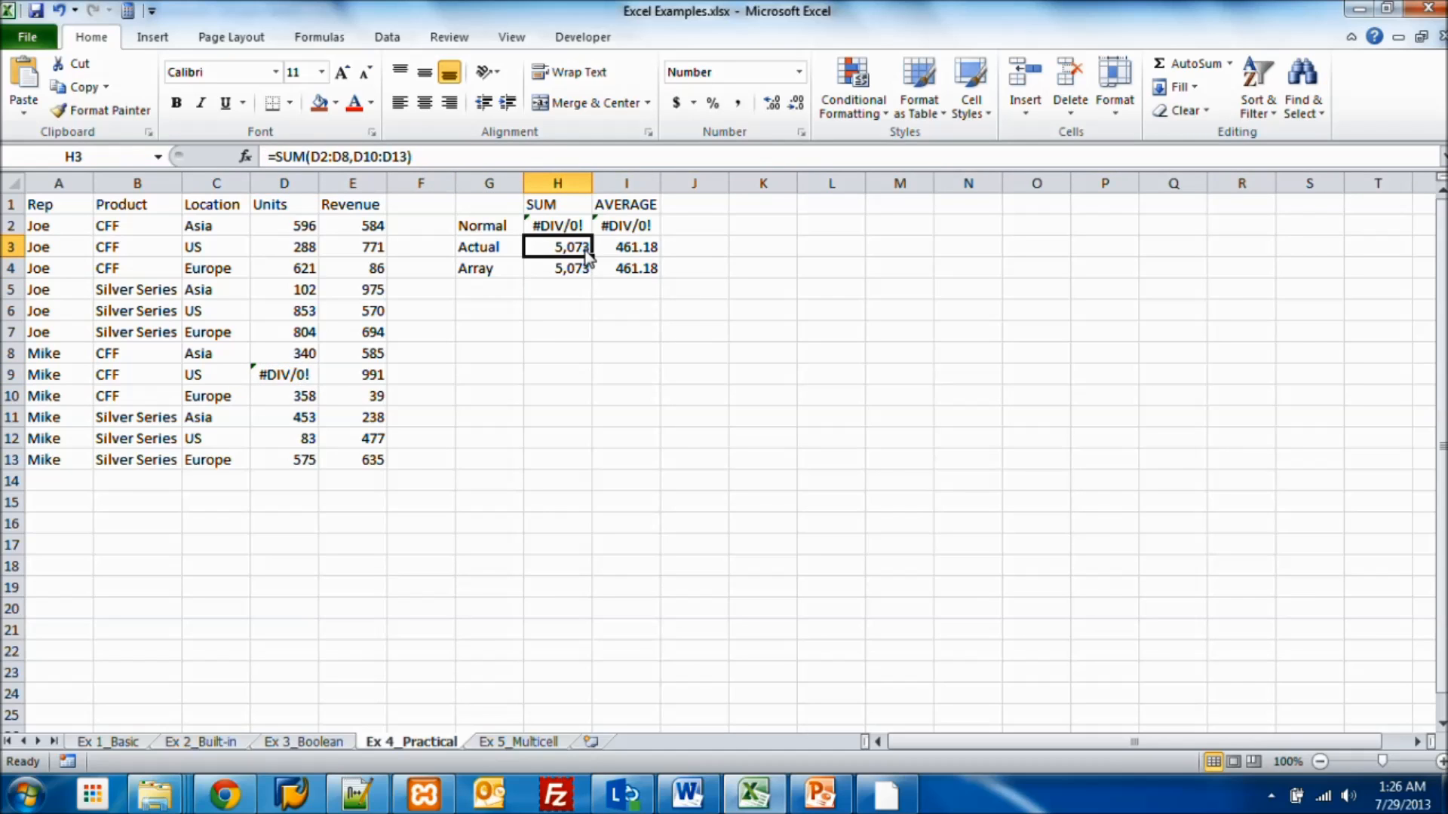
{"action": "double_click", "coordinate": [587, 255]}
{"action": "key", "text": "Escape"}
{"action": "left_click", "coordinate": [633, 276]}
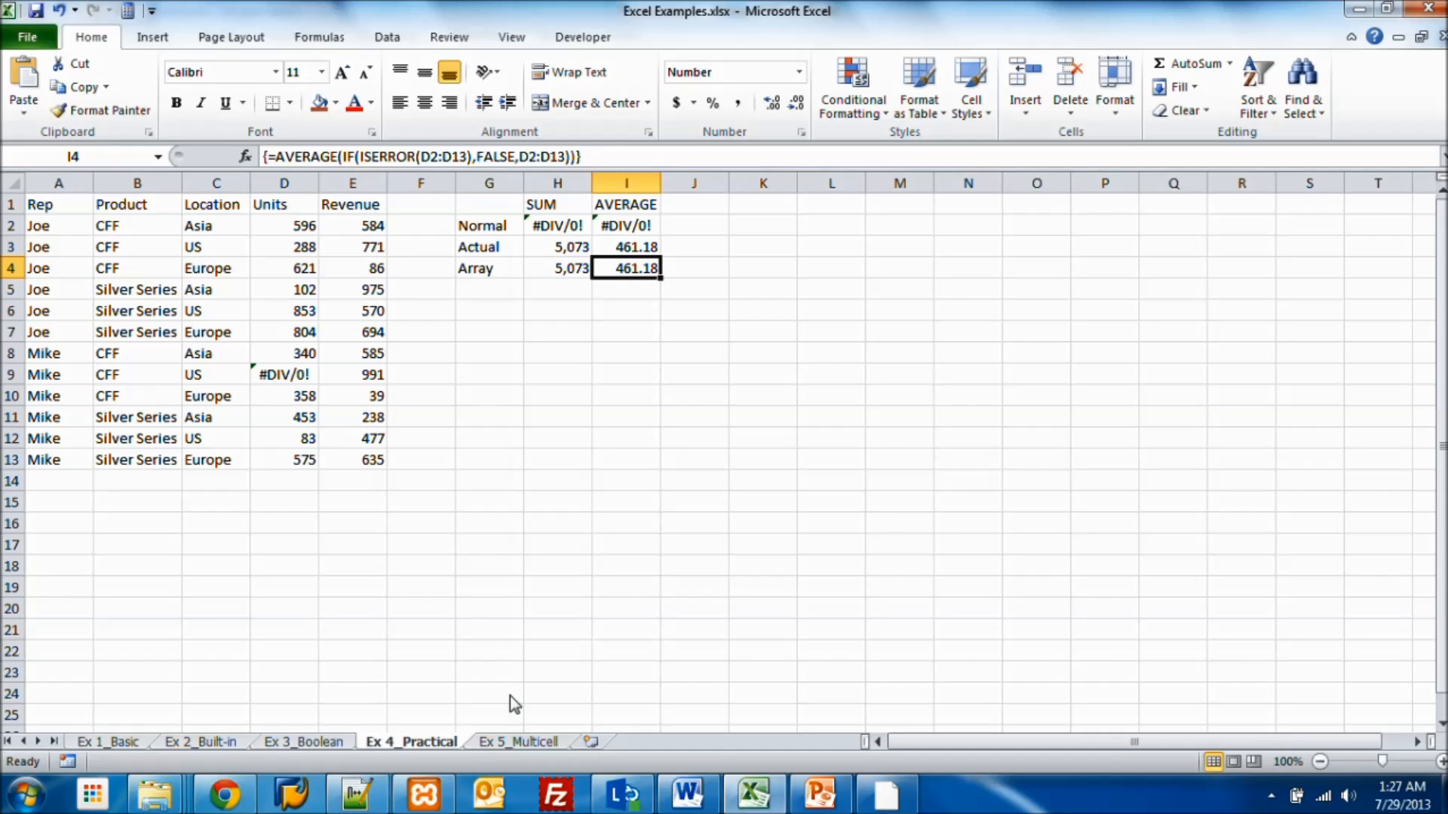
Step: On the Ex 5_Multicell sheet, highlight the data table A1:E13 and its header row A1:E1
{"action": "left_click", "coordinate": [518, 741]}
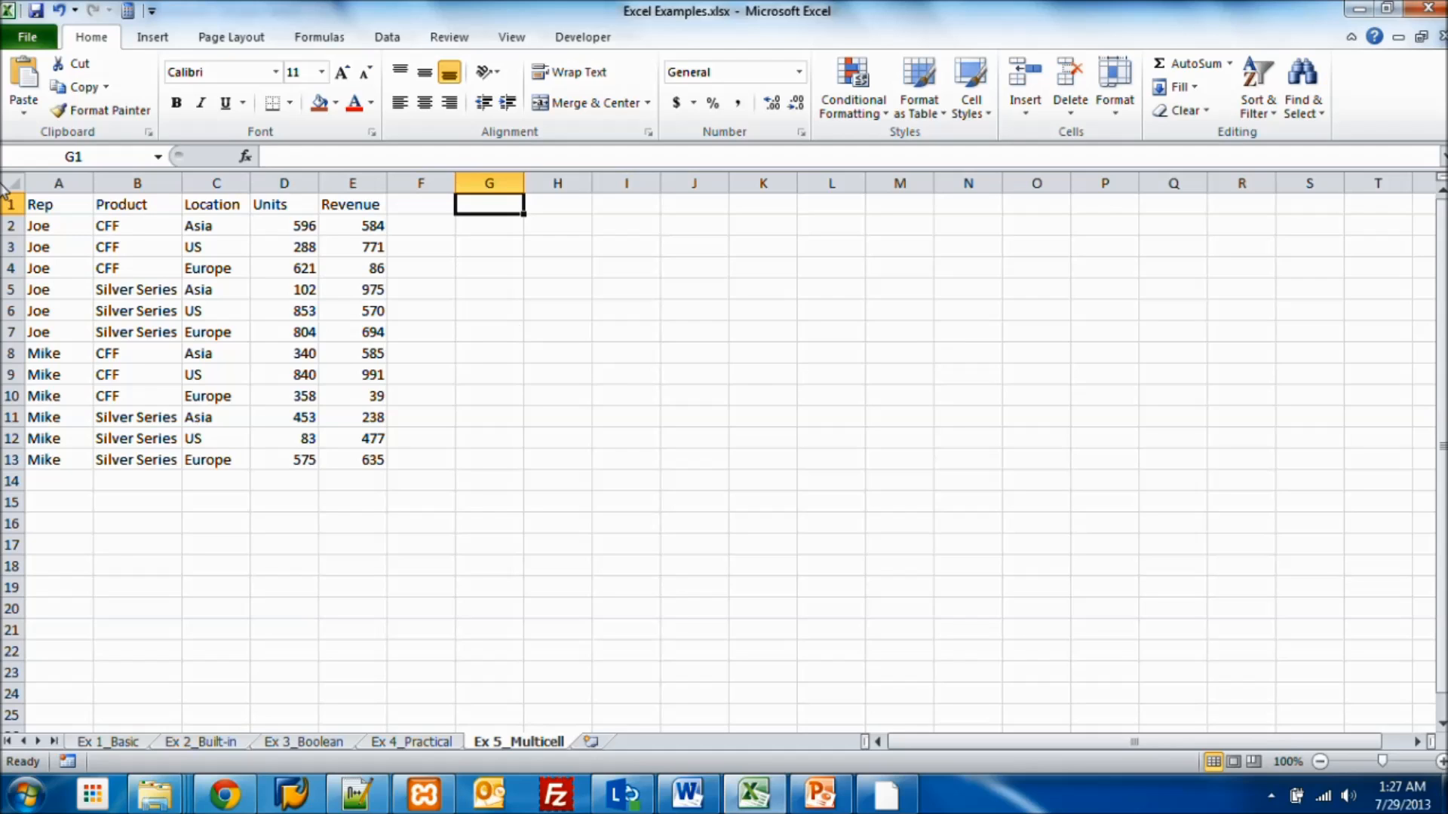
{"action": "left_click_drag", "start_coordinate": [36, 204], "coordinate": [365, 461]}
{"action": "left_click", "coordinate": [56, 208]}
{"action": "left_click_drag", "start_coordinate": [57, 209], "coordinate": [330, 198]}
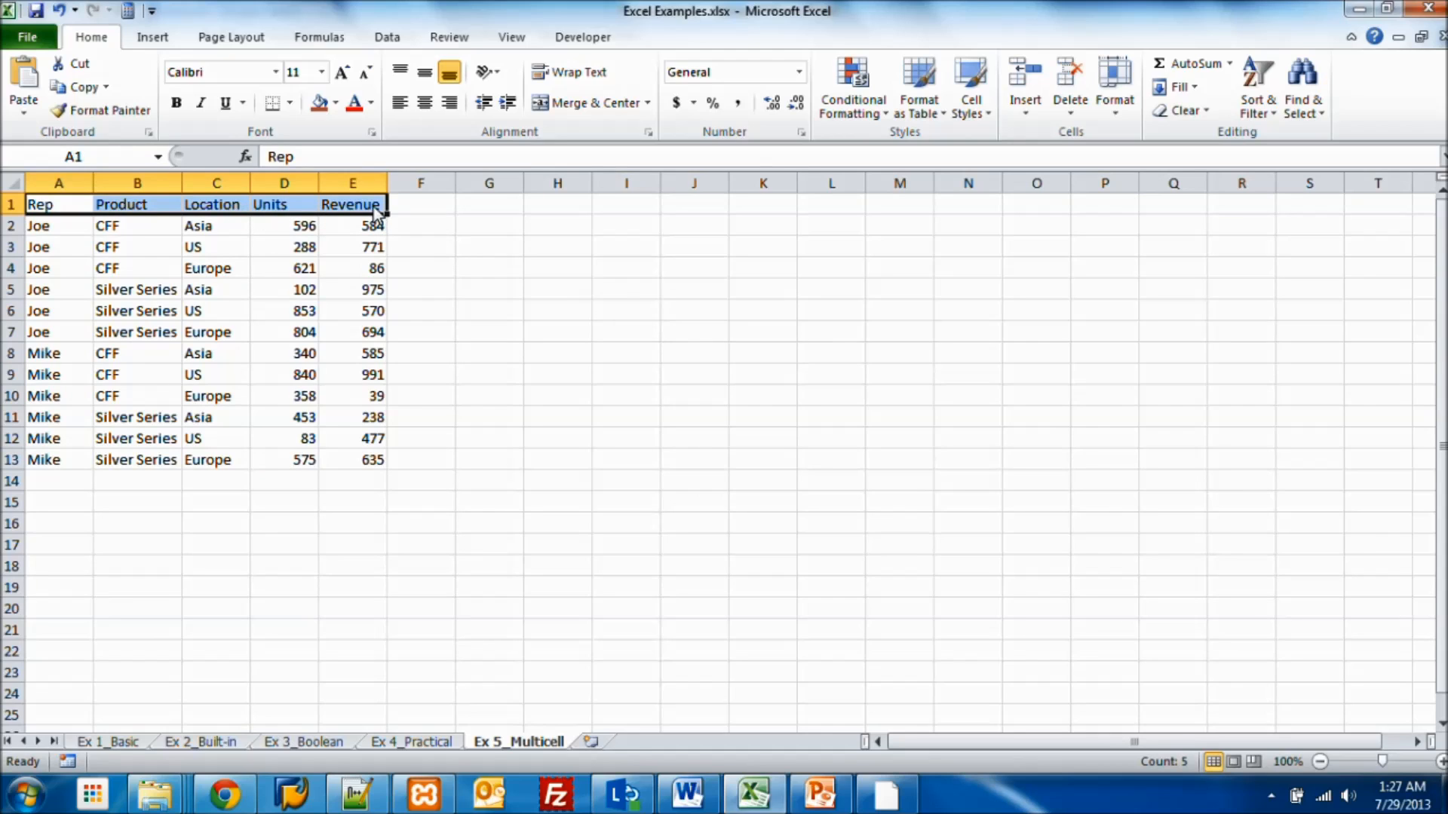
Step: Transpose the data table into G1:S5 with the multi-cell array formula =TRANSPOSE(A1:E13)
{"action": "left_click_drag", "start_coordinate": [495, 201], "coordinate": [499, 295]}
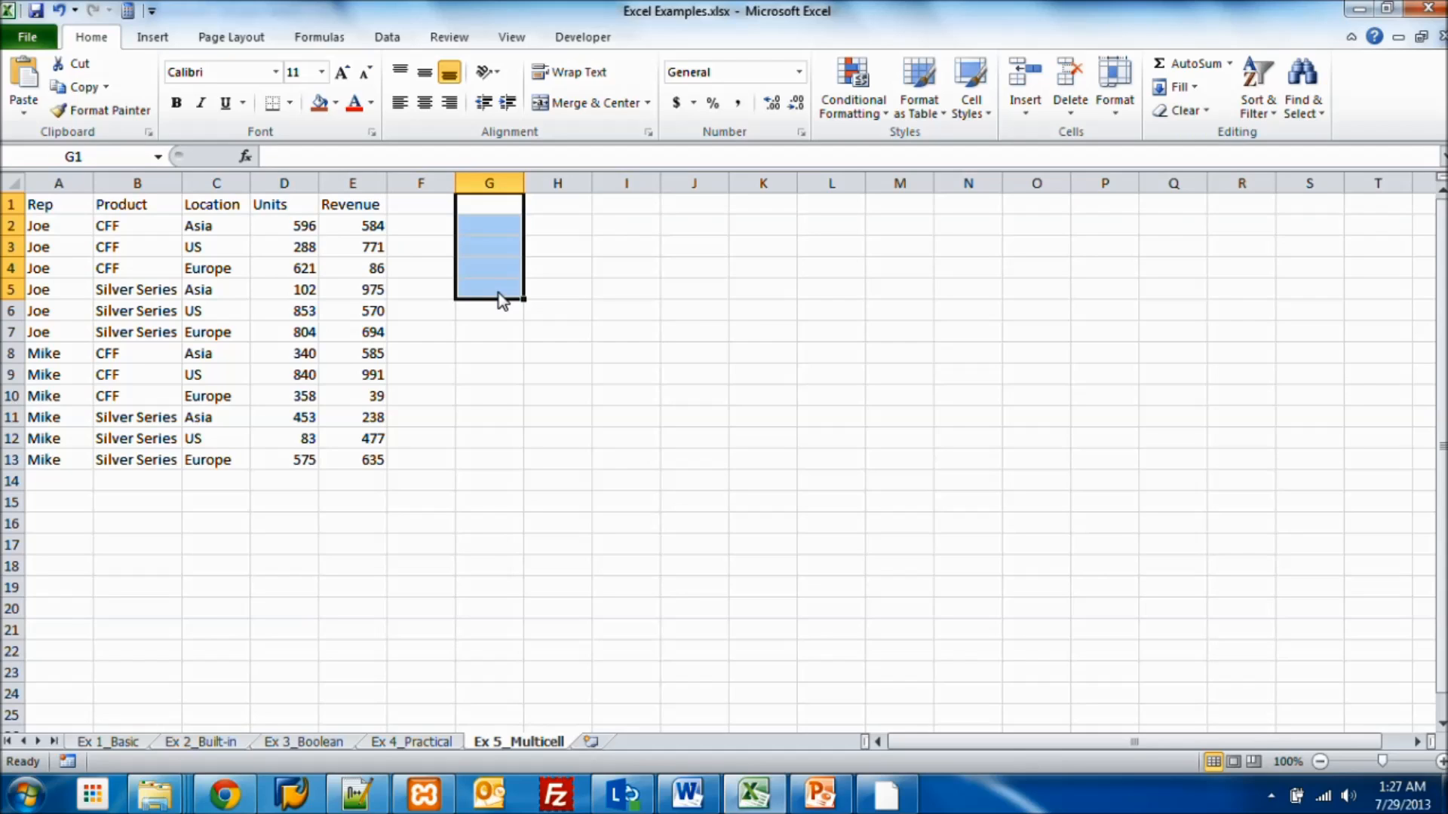
{"action": "key", "text": "shift+Right"}
{"action": "key", "text": "shift+Right"}
{"action": "key", "text": "shift+Right"}
{"action": "key", "text": "shift+Right"}
{"action": "key", "text": "shift+Right"}
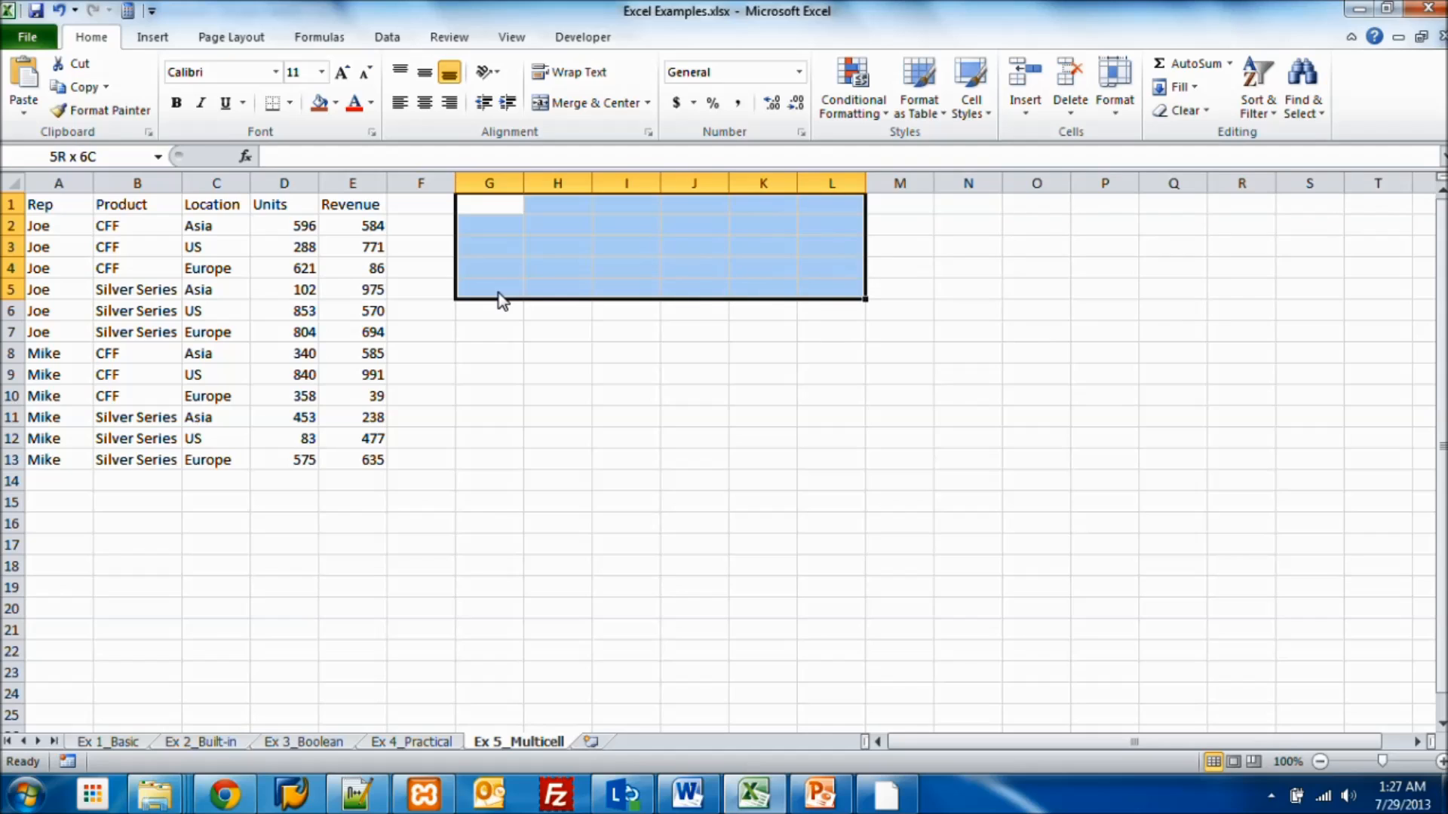
{"action": "key", "text": "shift+Right"}
{"action": "key", "text": "shift+Right"}
{"action": "key", "text": "shift+Right"}
{"action": "key", "text": "shift+Right"}
{"action": "key", "text": "shift+Right"}
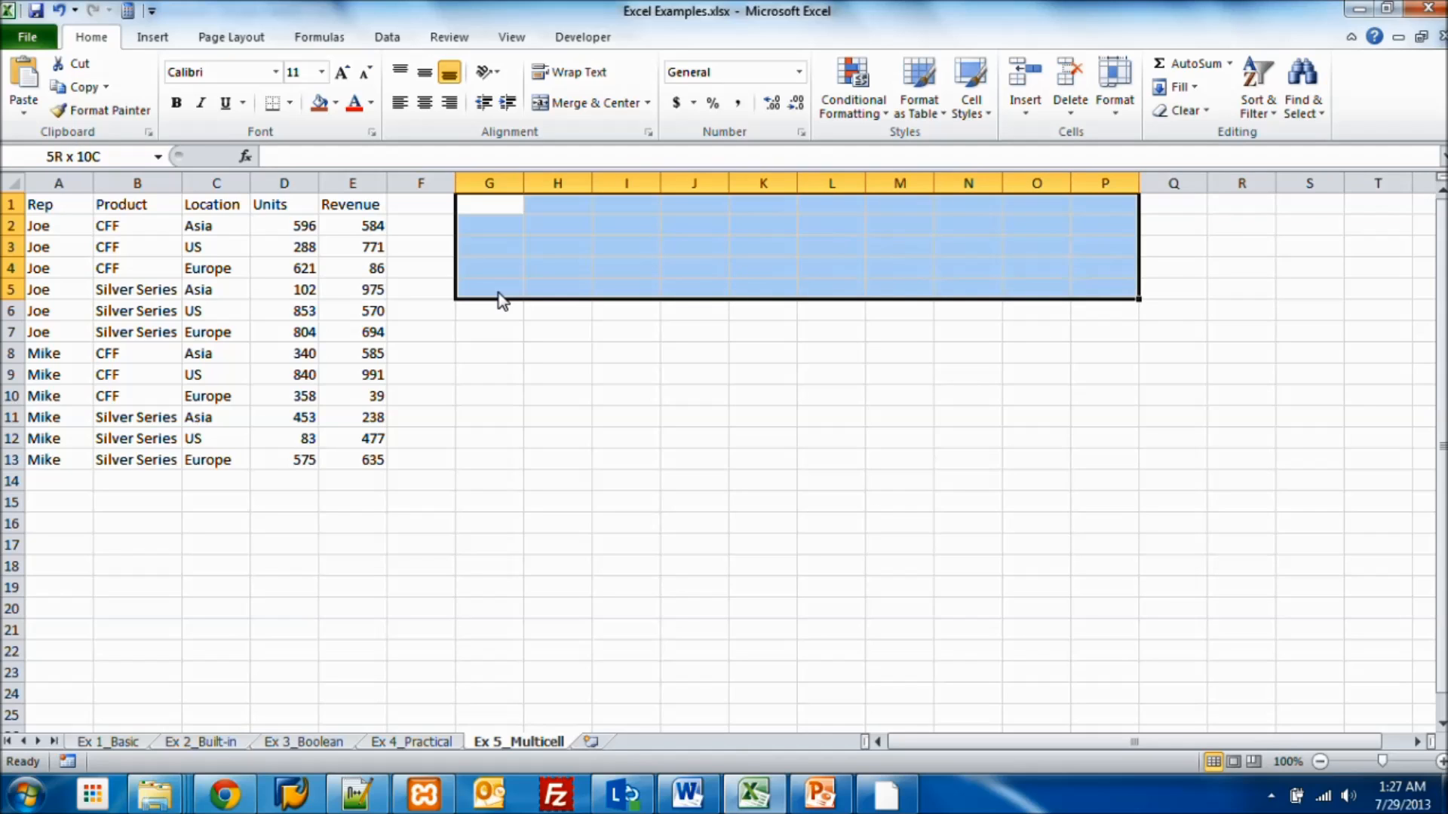
{"action": "key", "text": "shift+Right"}
{"action": "key", "text": "shift+Right"}
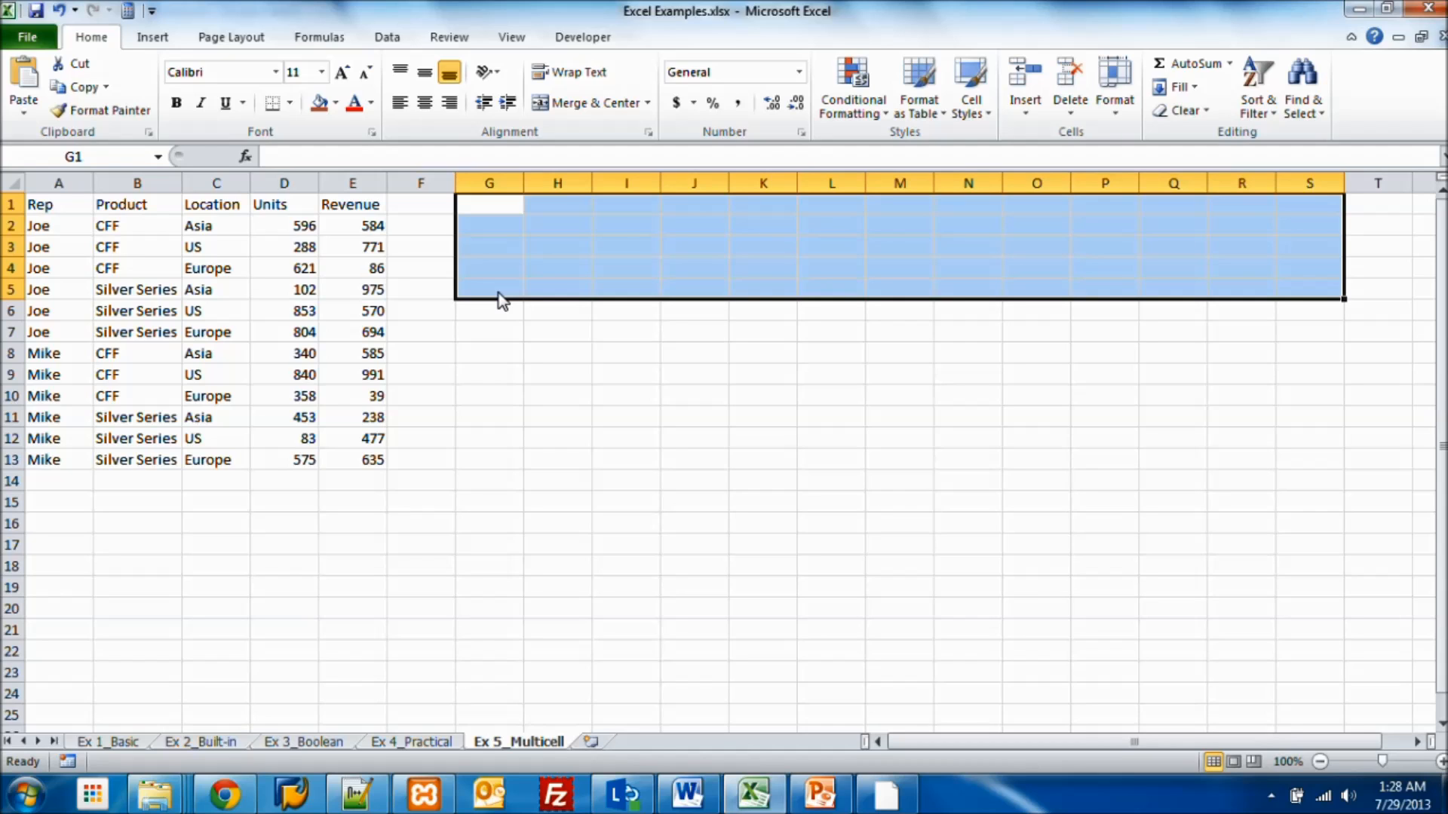
{"action": "type", "text": "=transp"}
{"action": "key", "text": "Tab"}
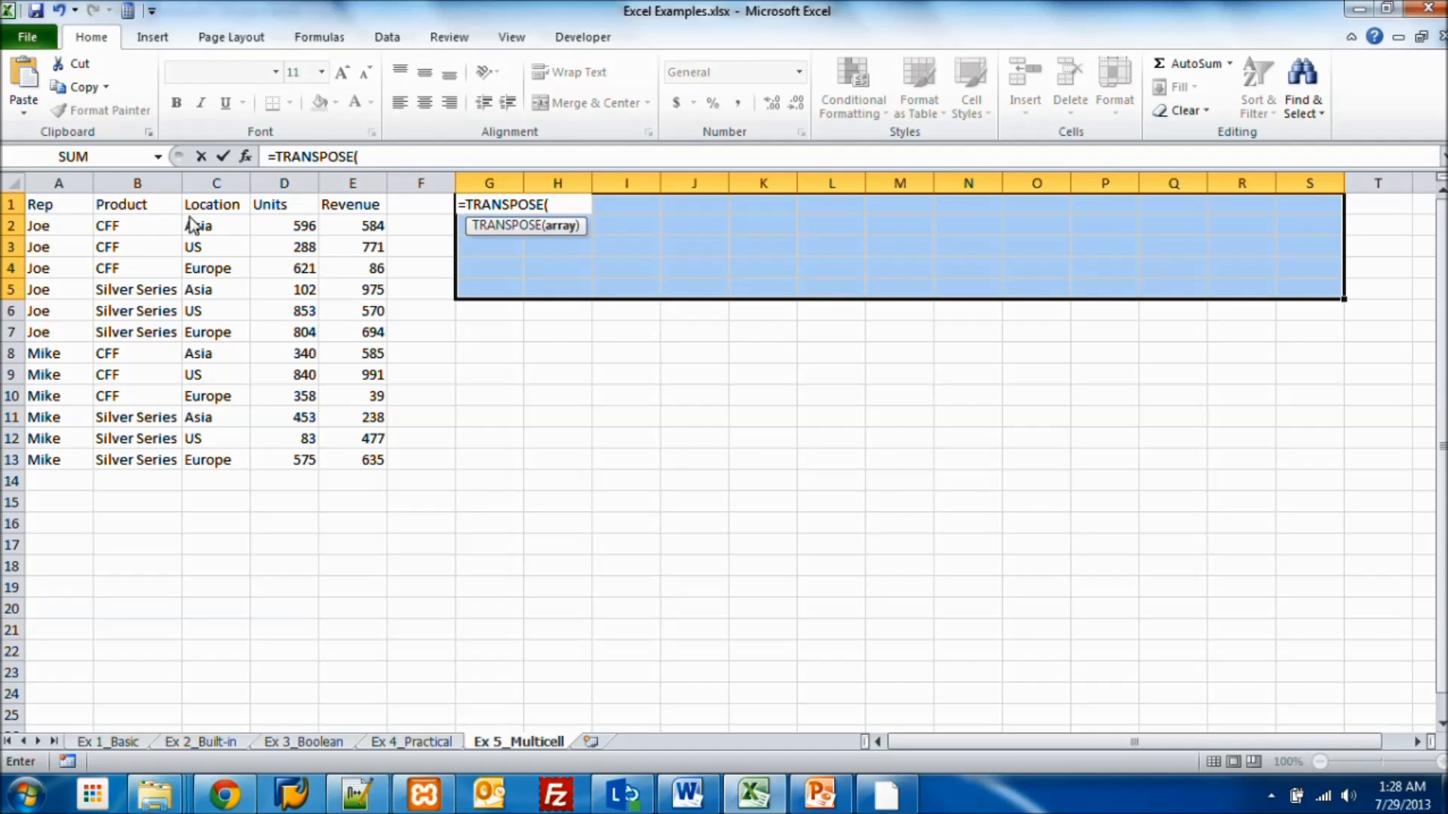
{"action": "left_click_drag", "start_coordinate": [70, 207], "coordinate": [347, 462]}
{"action": "type", "text": ")"}
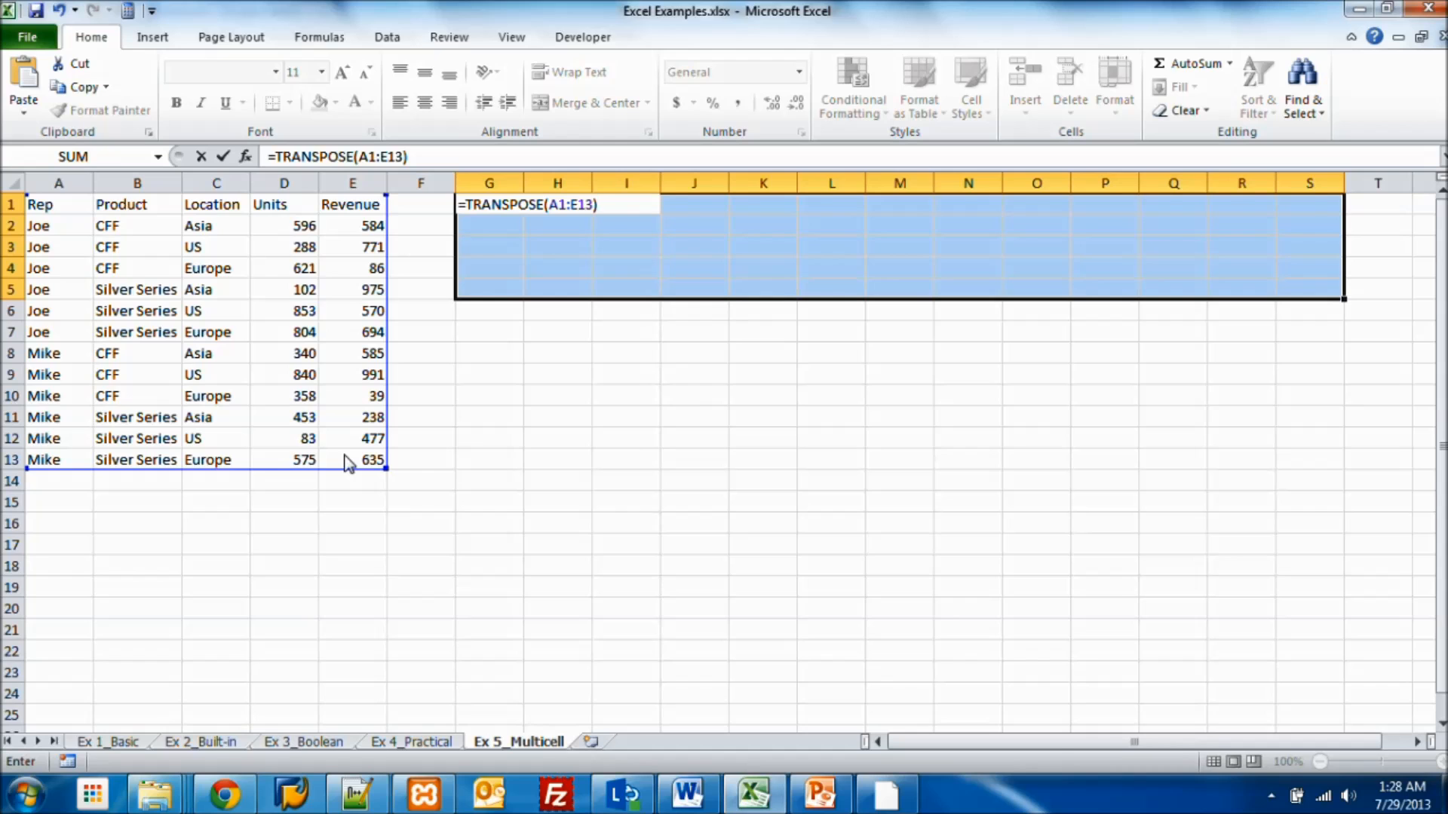
{"action": "key", "text": "ctrl+shift+Return"}
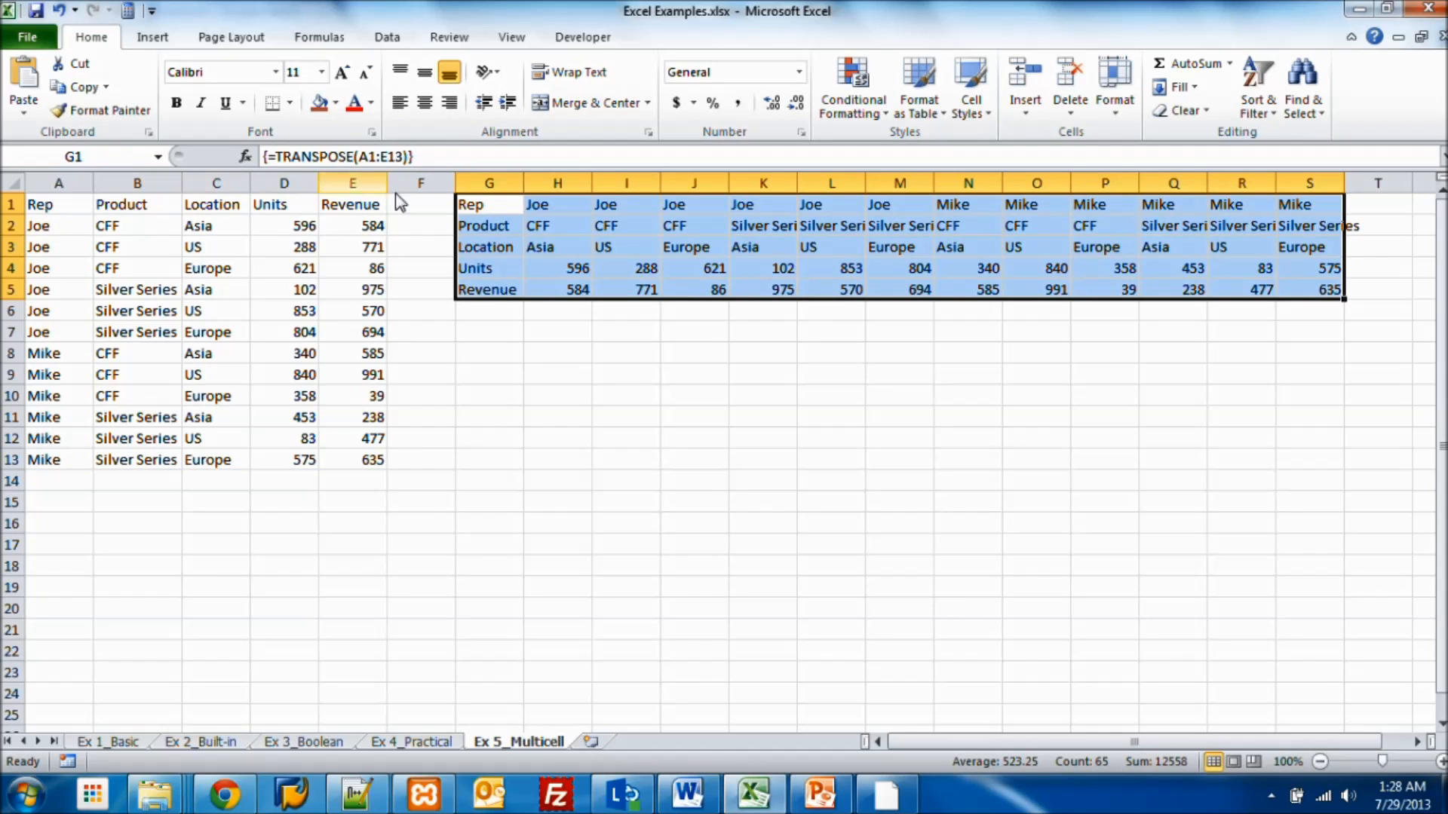
Step: Try to delete the contents of the single cell J3 inside the transposed array
{"action": "left_click", "coordinate": [675, 252]}
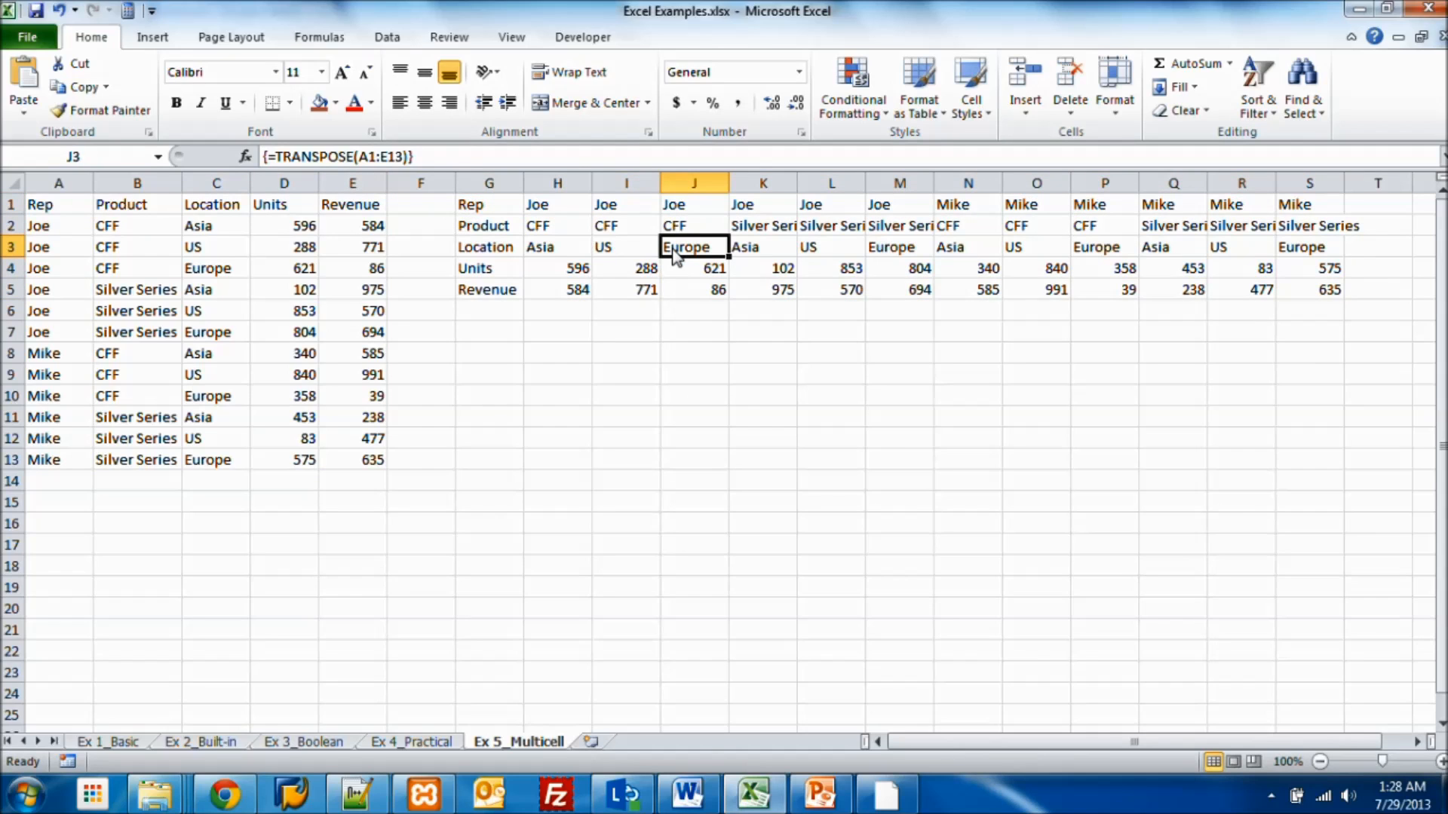
{"action": "key", "text": "Delete"}
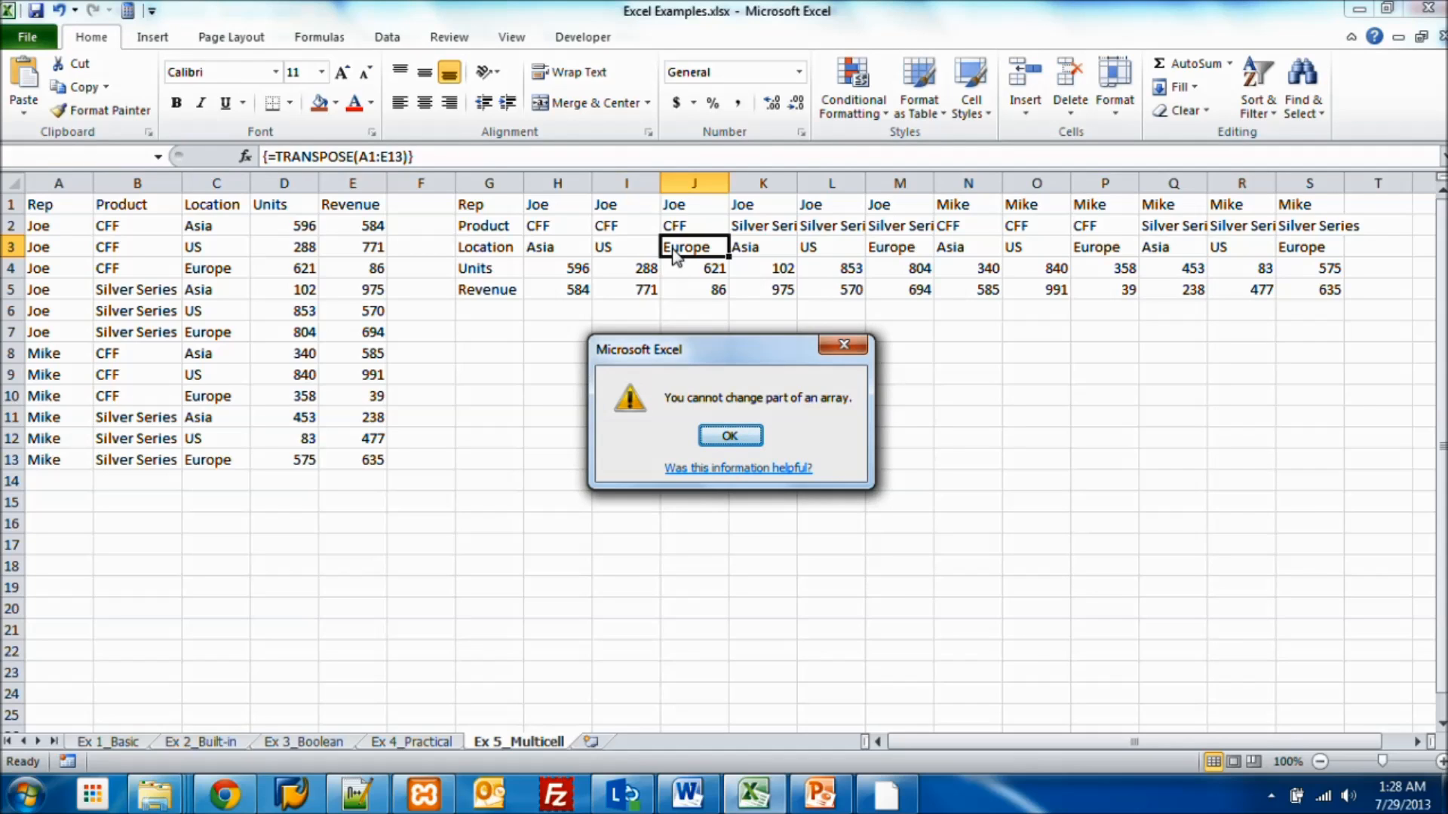
{"action": "key", "text": "Return"}
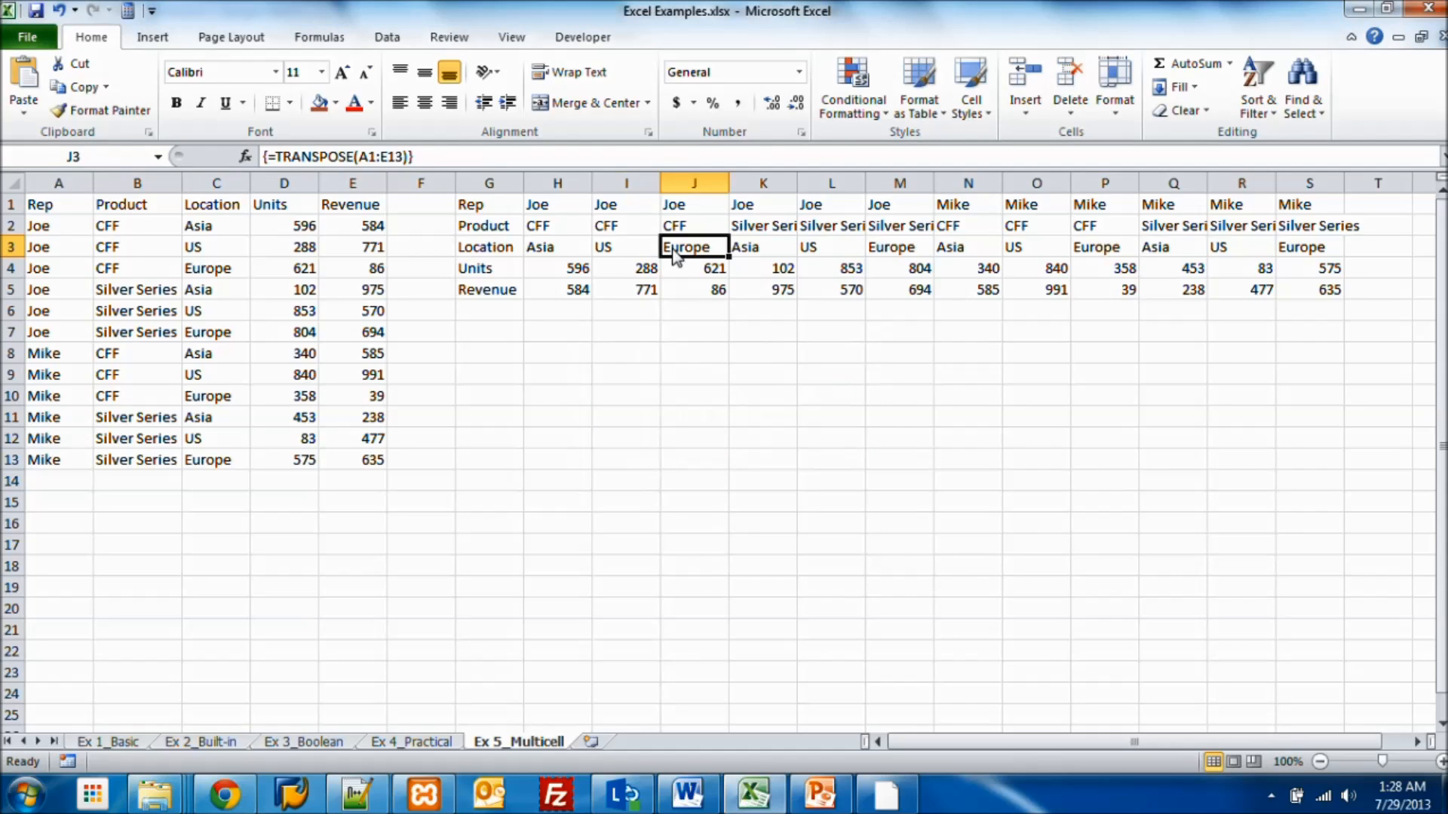
Step: Select the entire transposed array, copy it, and paste it over itself as values only
{"action": "key", "text": "ctrl+slash"}
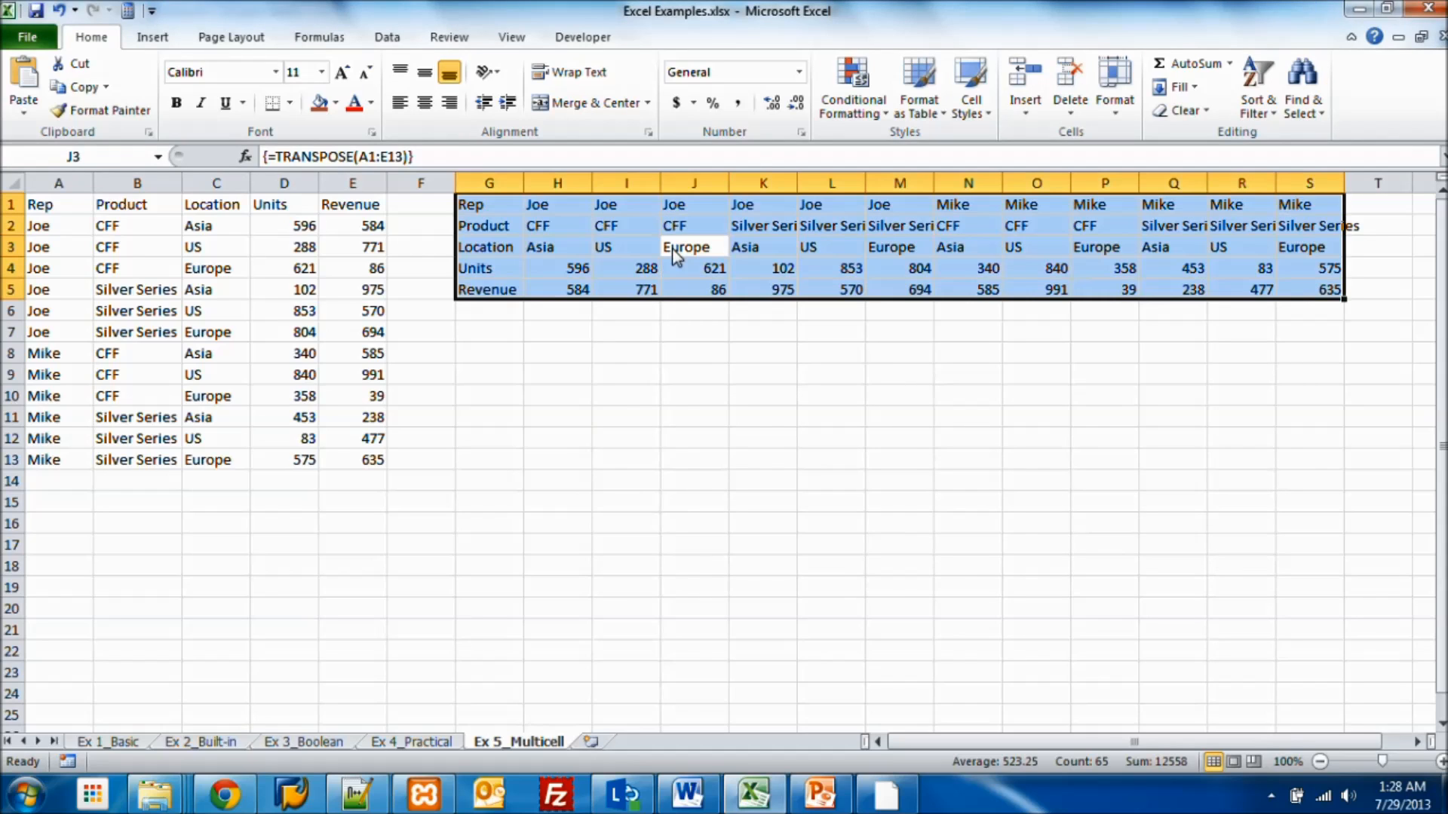
{"action": "left_click", "coordinate": [85, 92]}
{"action": "left_click", "coordinate": [33, 111]}
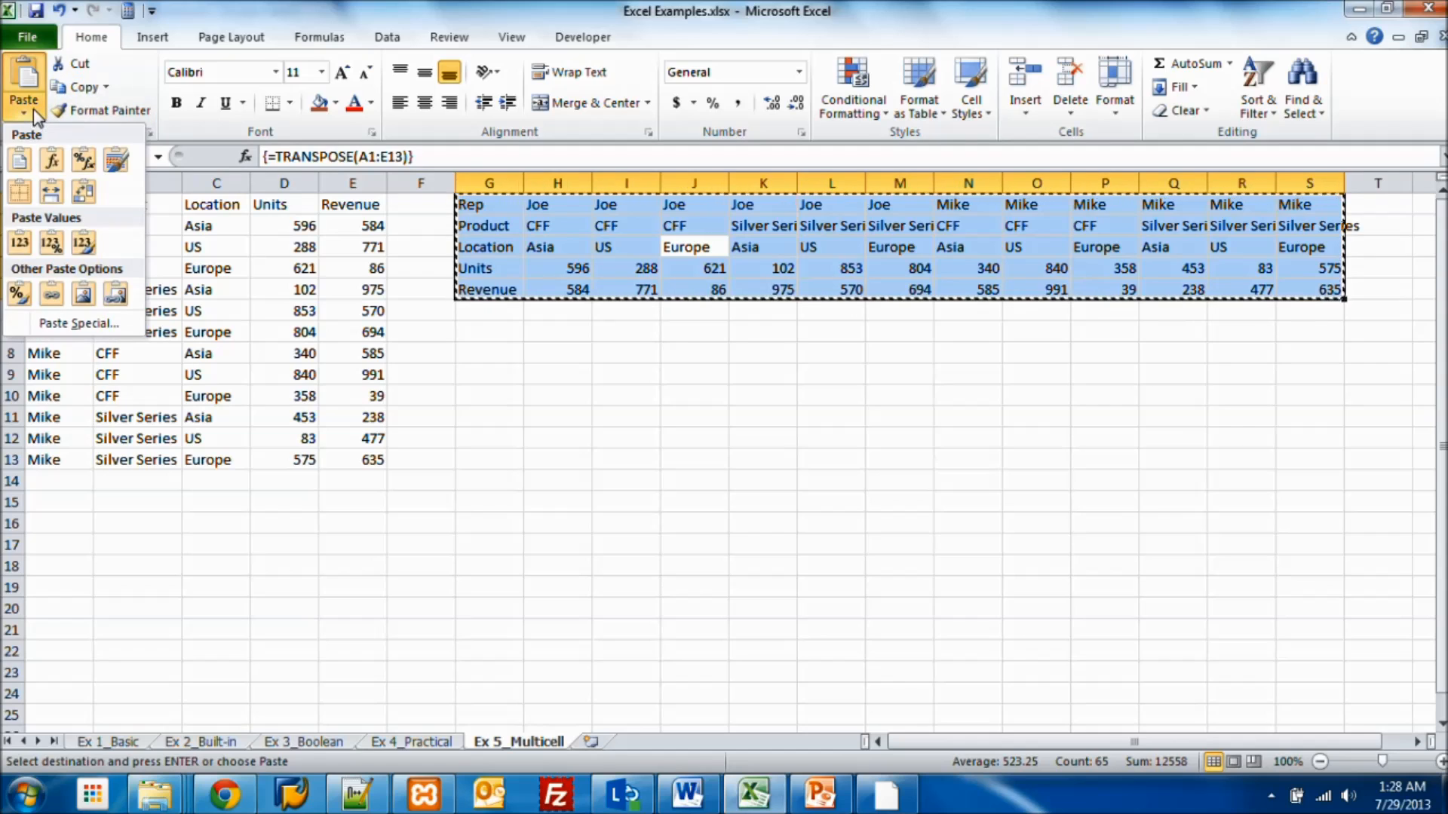
{"action": "left_click", "coordinate": [16, 244]}
Step: Clear the individual Units cells K4 and M4 in the transposed table
{"action": "left_click", "coordinate": [720, 268]}
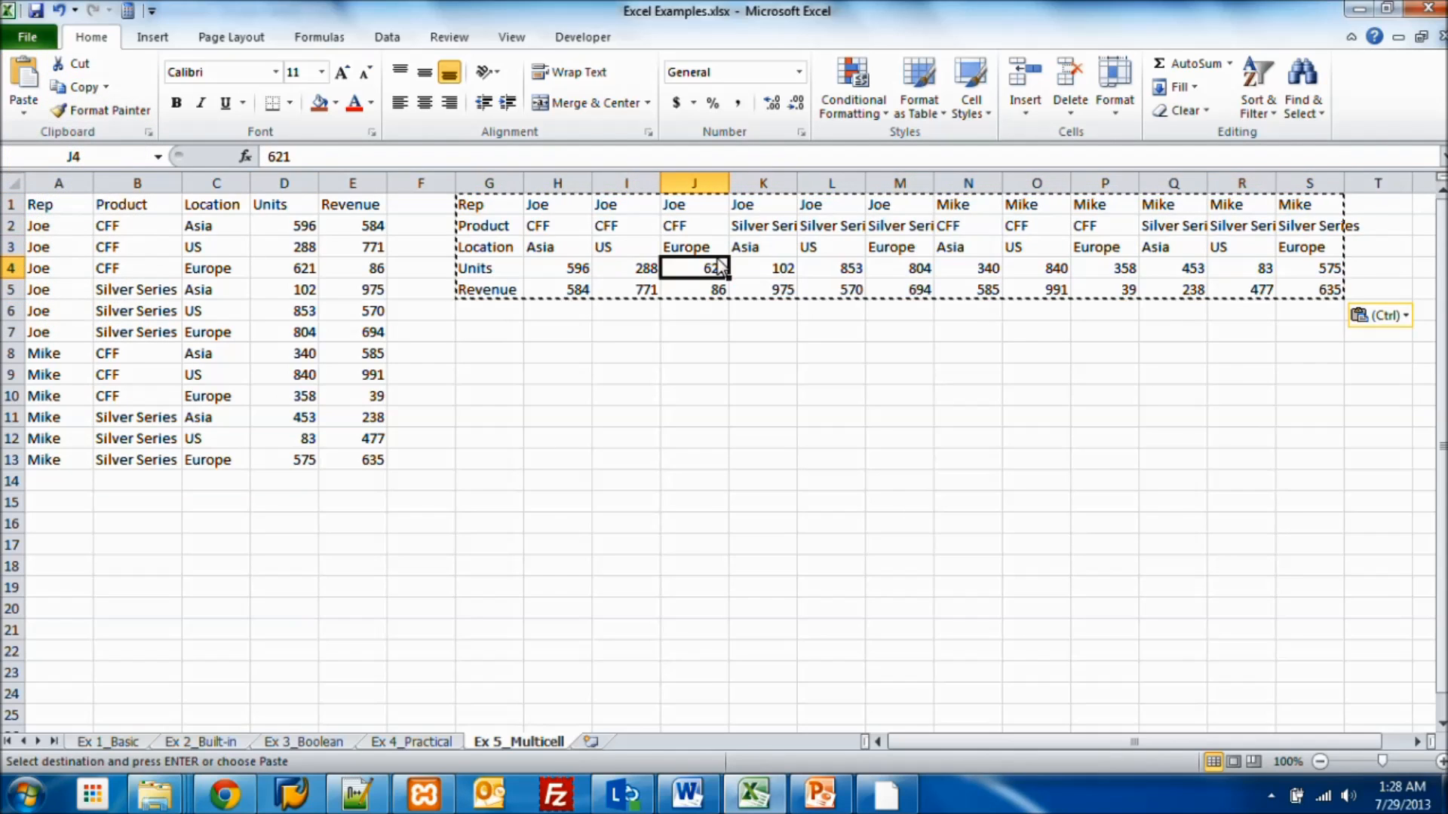
{"action": "key", "text": "Right"}
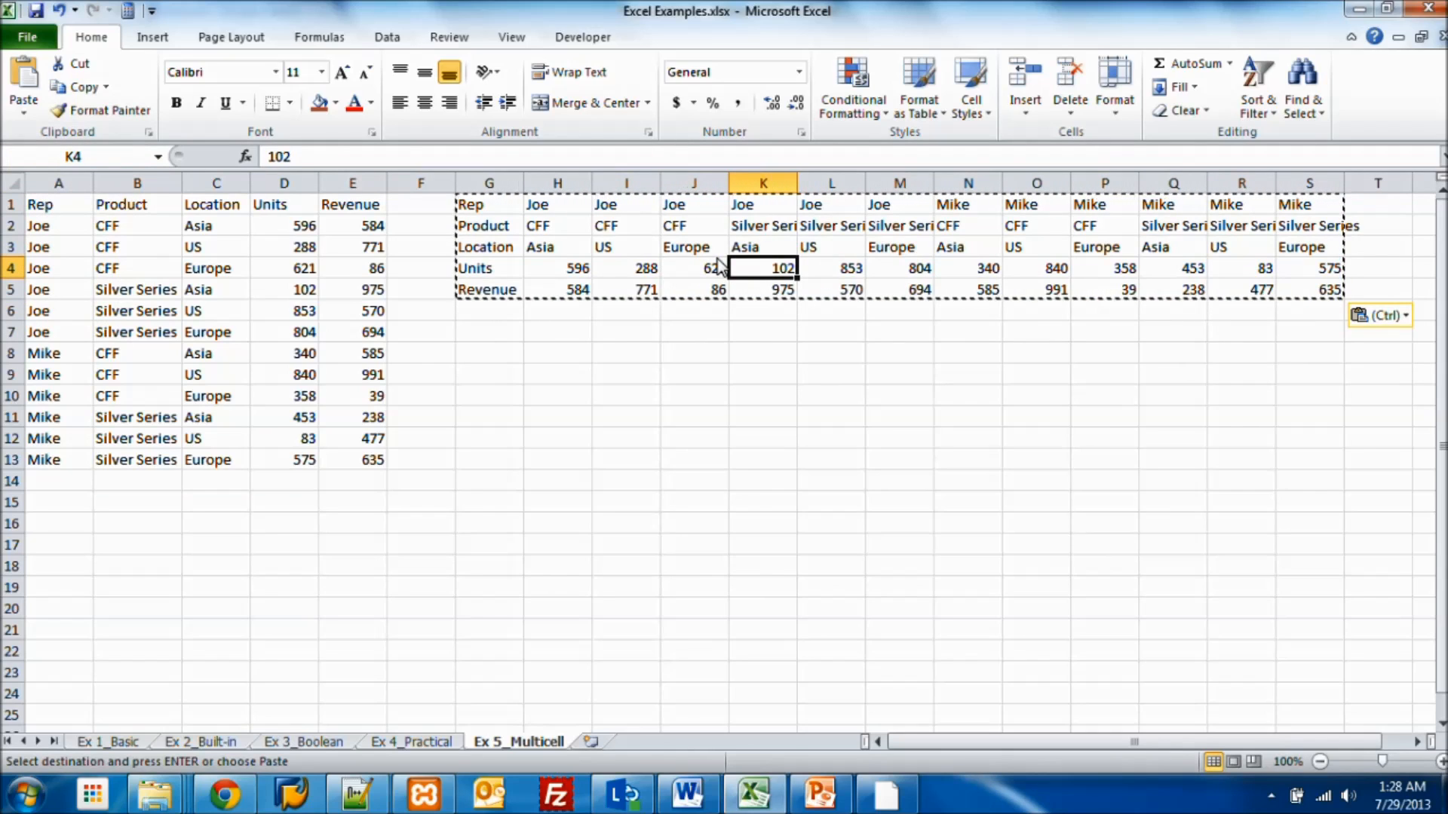
{"action": "key", "text": "Delete"}
{"action": "key", "text": "Right"}
{"action": "key", "text": "Right"}
{"action": "key", "text": "Delete"}
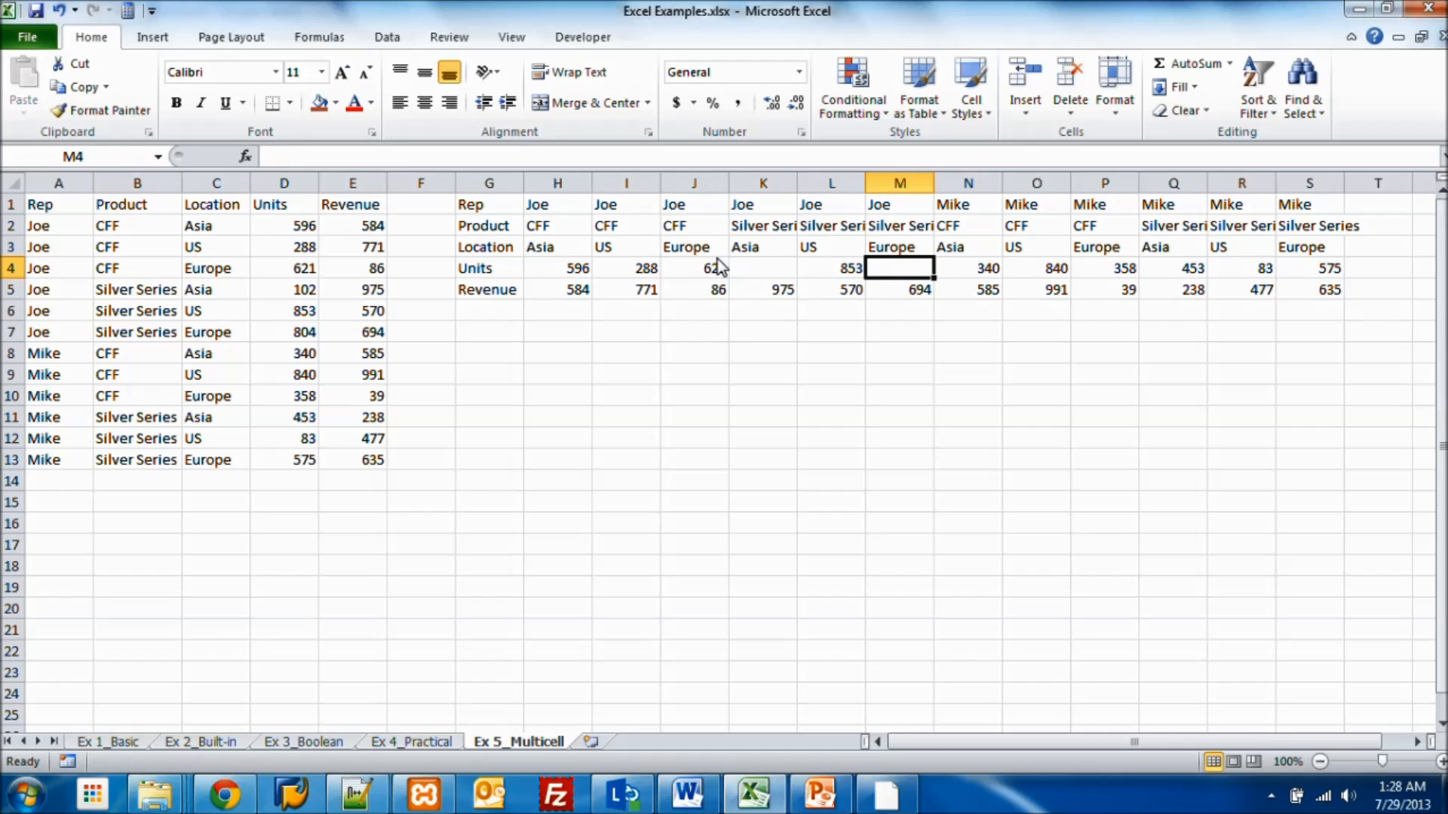